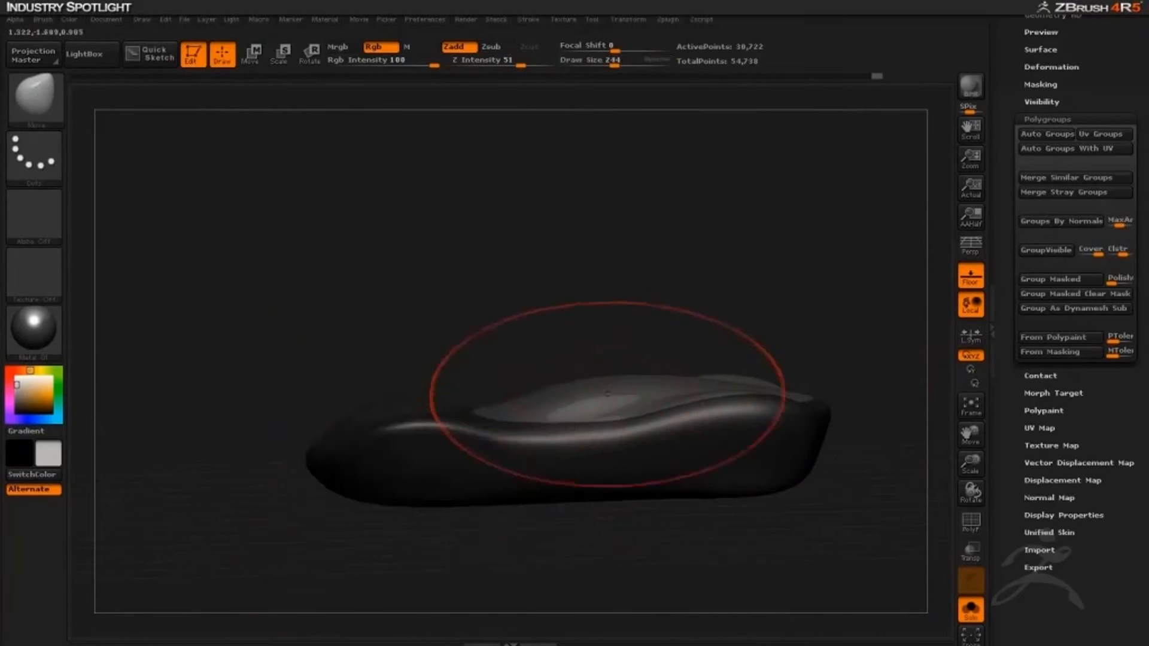
- Reshape the rear end of the car body with the Move brush
drag(675, 519, 689, 589)
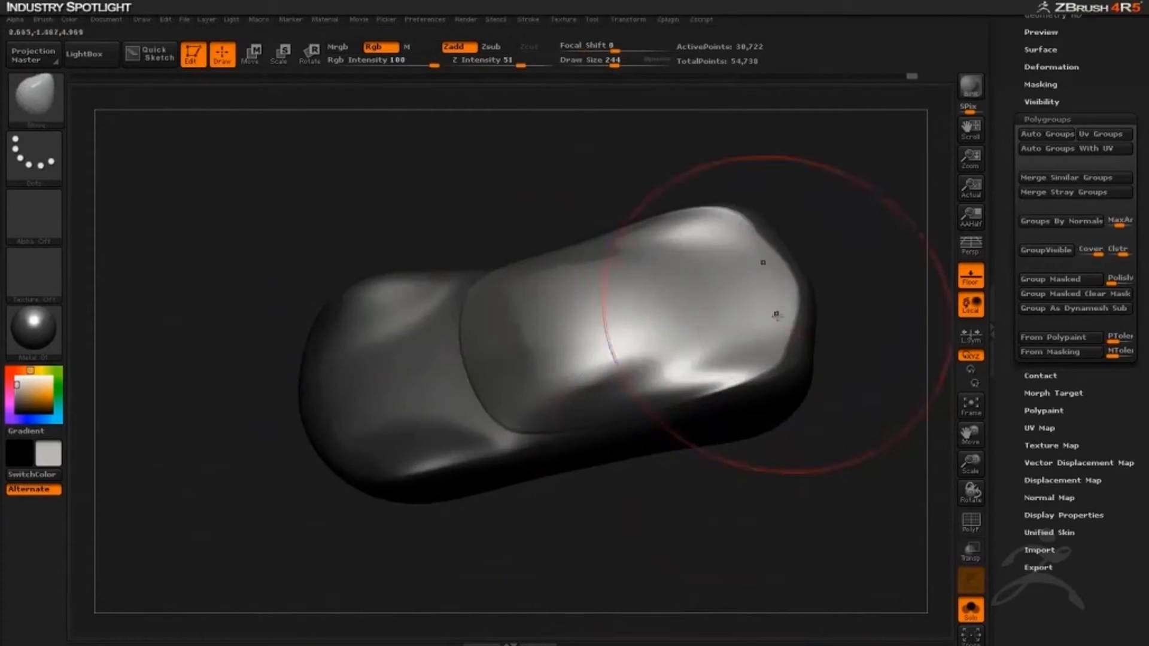
key(space)
drag(764, 360, 752, 360)
drag(679, 520, 538, 476)
click(974, 522)
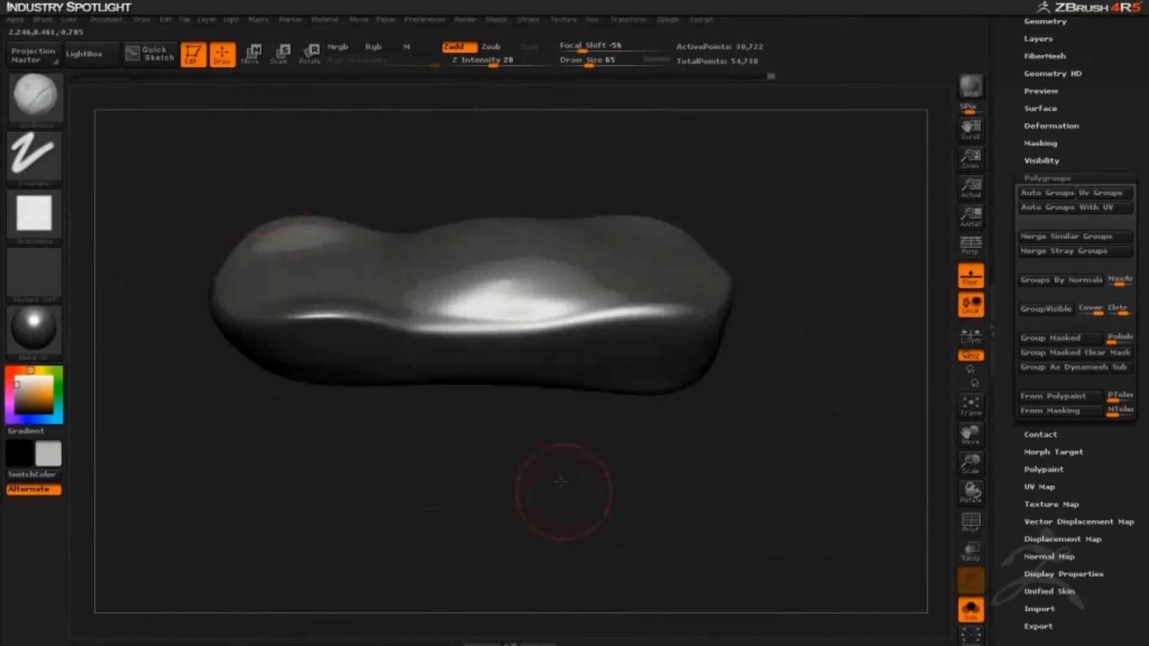
- Set the ClayBuildup brush's draw size to 52 for sculpting the body side
key(space)
drag(600, 413, 596, 412)
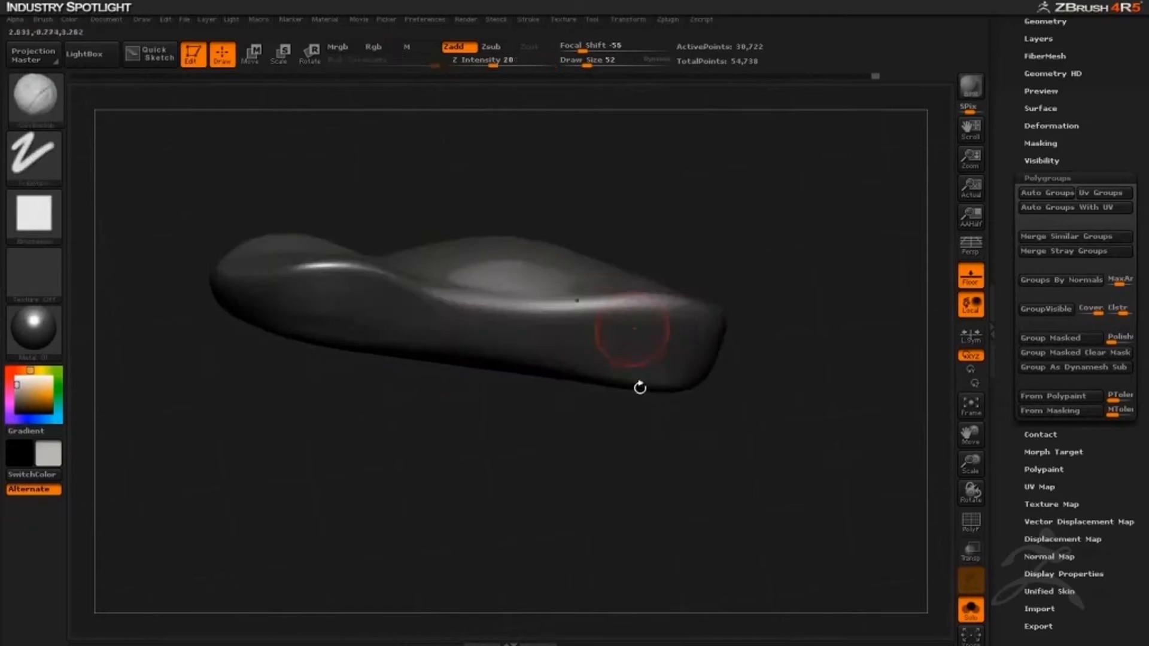
mouse_move(638, 385)
mouse_down()
mouse_move(649, 424)
mouse_move(712, 441)
mouse_up()
- Choose the hPolish brush and polish the shoulder line along the side of the car body
click(36, 98)
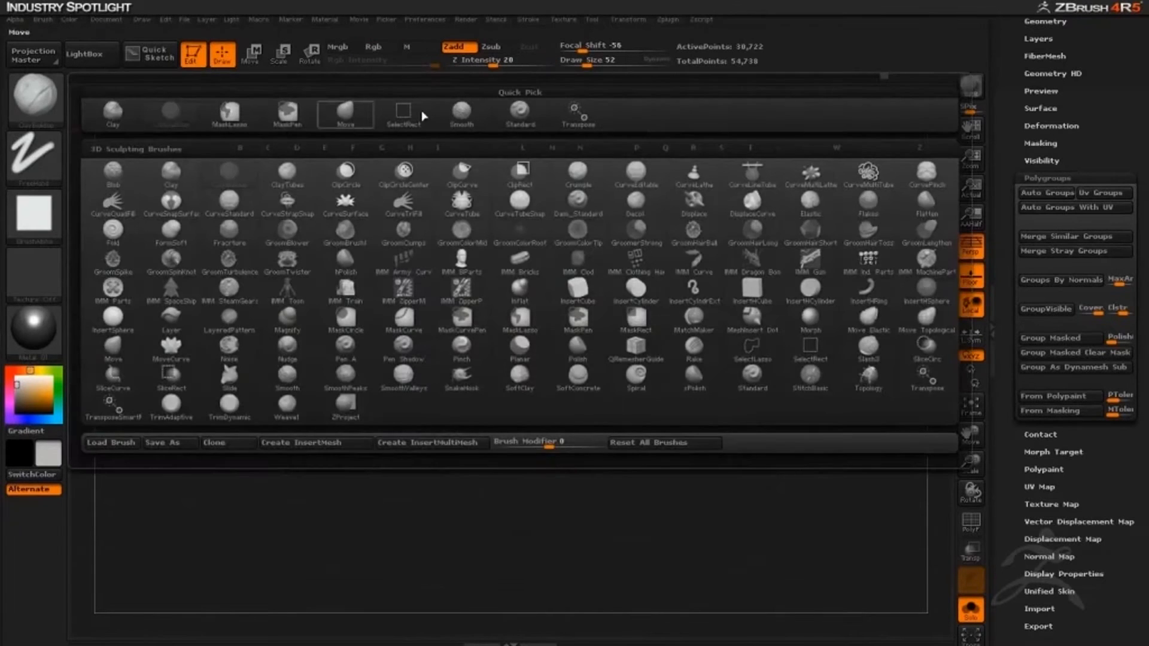
click(174, 116)
mouse_move(392, 451)
mouse_down()
mouse_move(364, 429)
mouse_move(450, 351)
mouse_up()
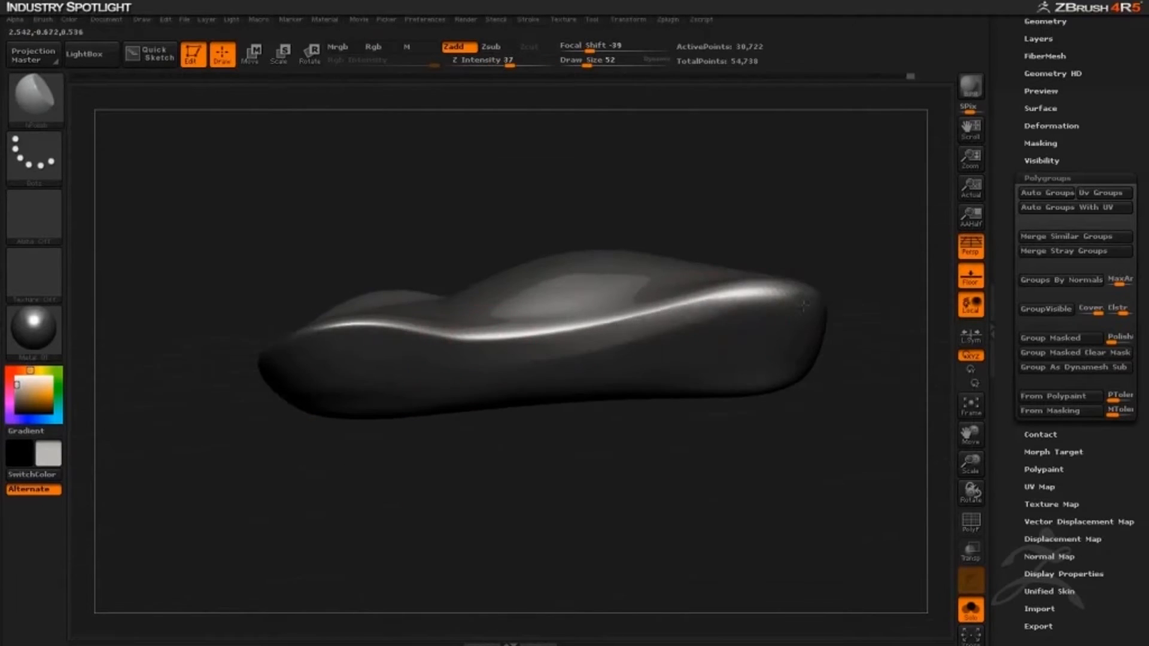
mouse_move(683, 332)
mouse_down()
mouse_move(670, 437)
mouse_move(628, 526)
mouse_up()
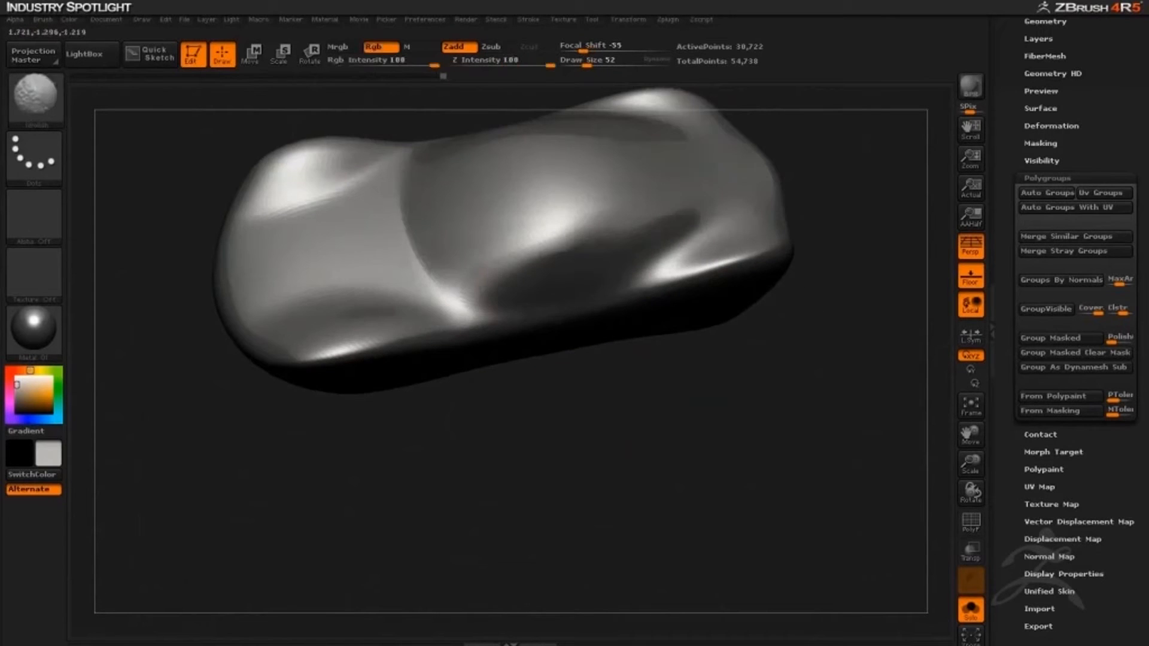
- Smooth the body, build up the rear edge with ClayBuildup and flatten the rear surfaces with hPolish
drag(601, 243, 620, 384)
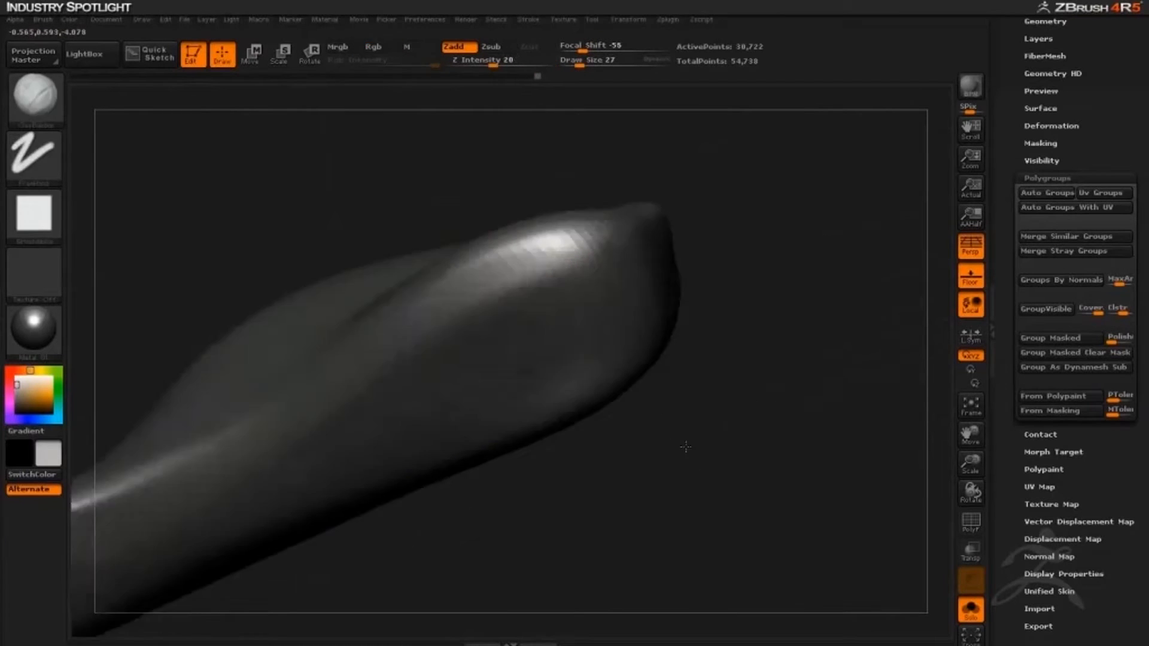
mouse_move(383, 419)
mouse_down()
mouse_move(404, 453)
mouse_move(477, 238)
mouse_up()
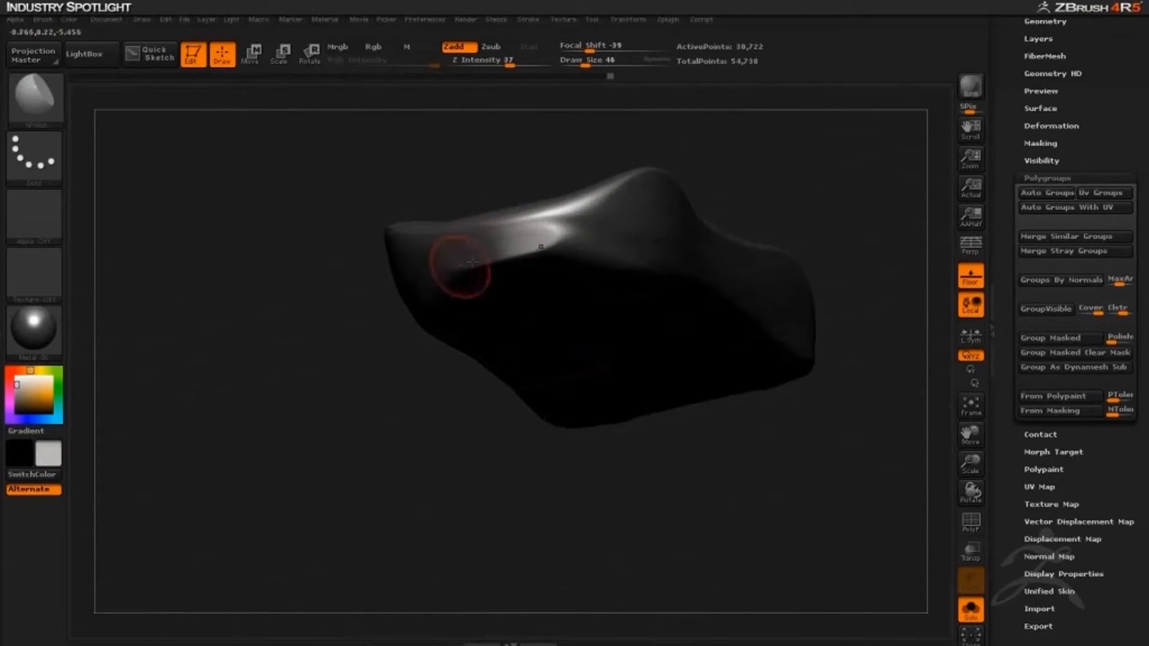
drag(371, 441, 390, 365)
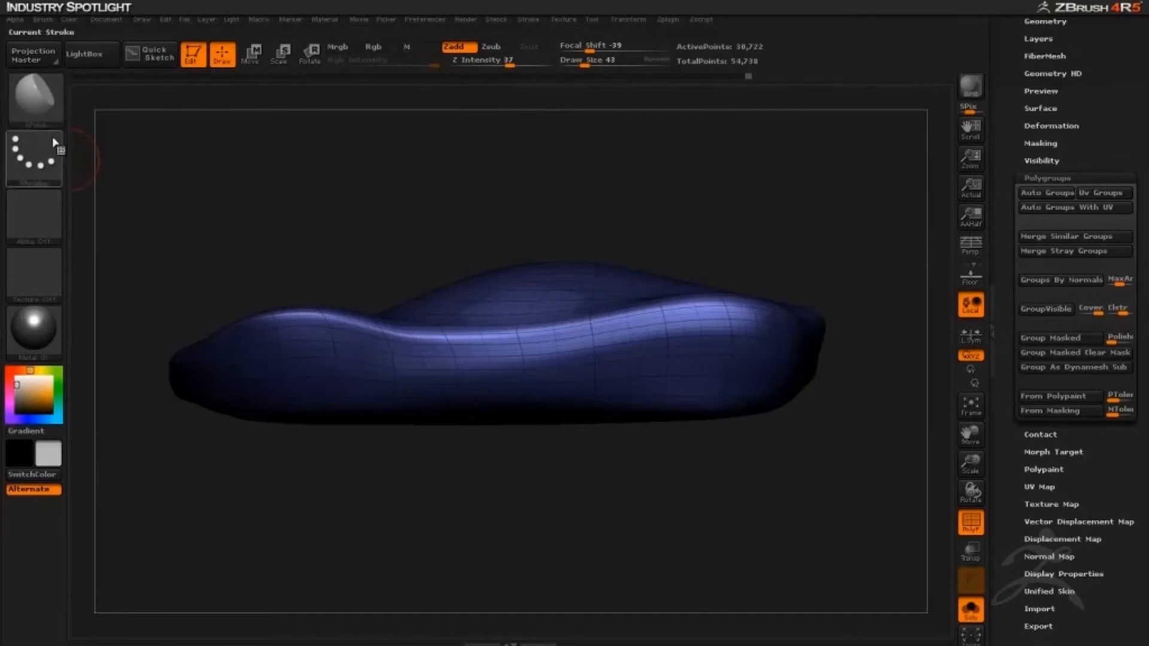
- Choose a slice brush with a circular stroke and delete the body's lower subdivision levels
key(b)
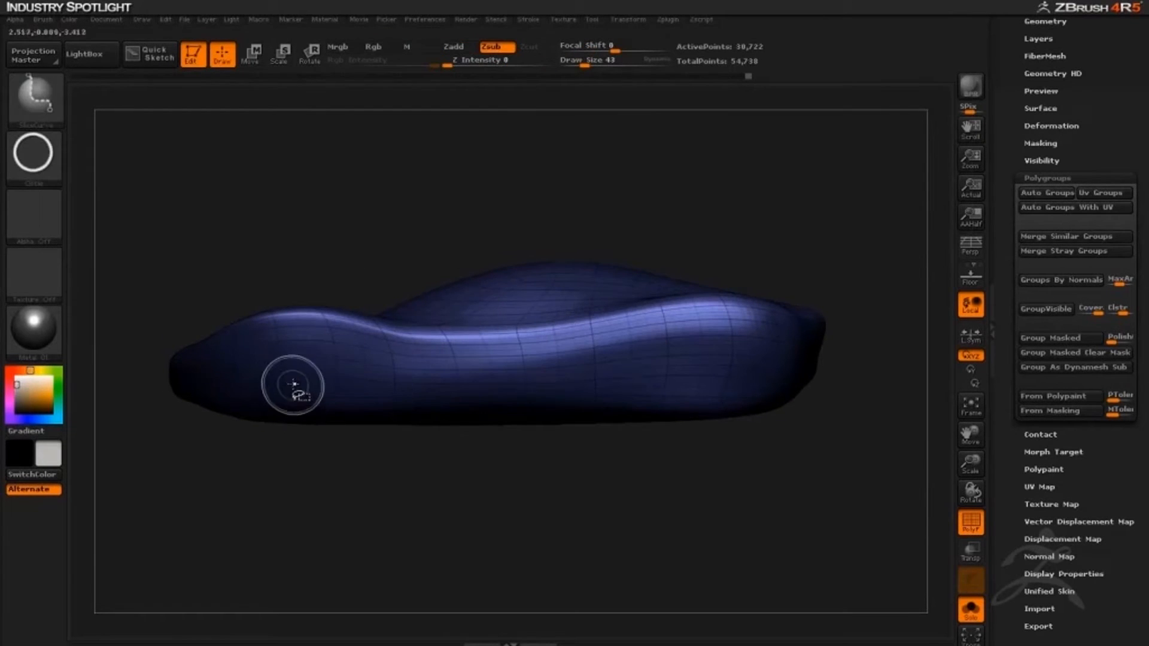
ctrl+shift+drag(287, 381, 364, 472)
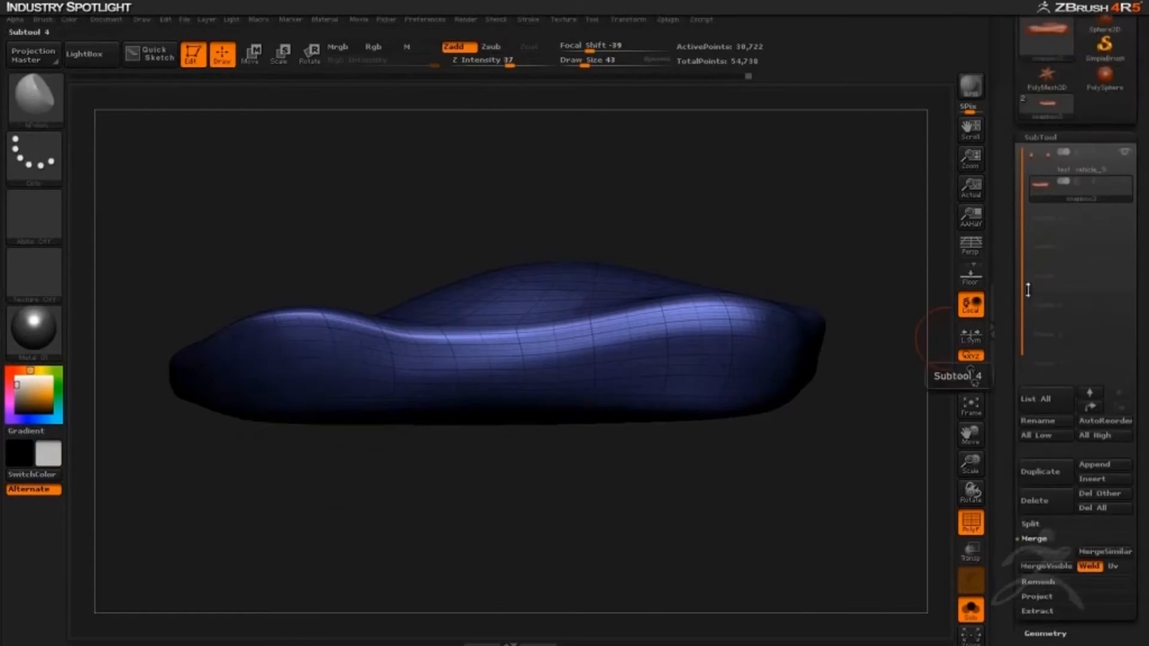
drag(1028, 290, 1028, 211)
click(1044, 555)
click(1035, 150)
- Slice two concentric circles into the body side for the front wheel and its arch
ctrl+shift+drag(291, 380, 353, 430)
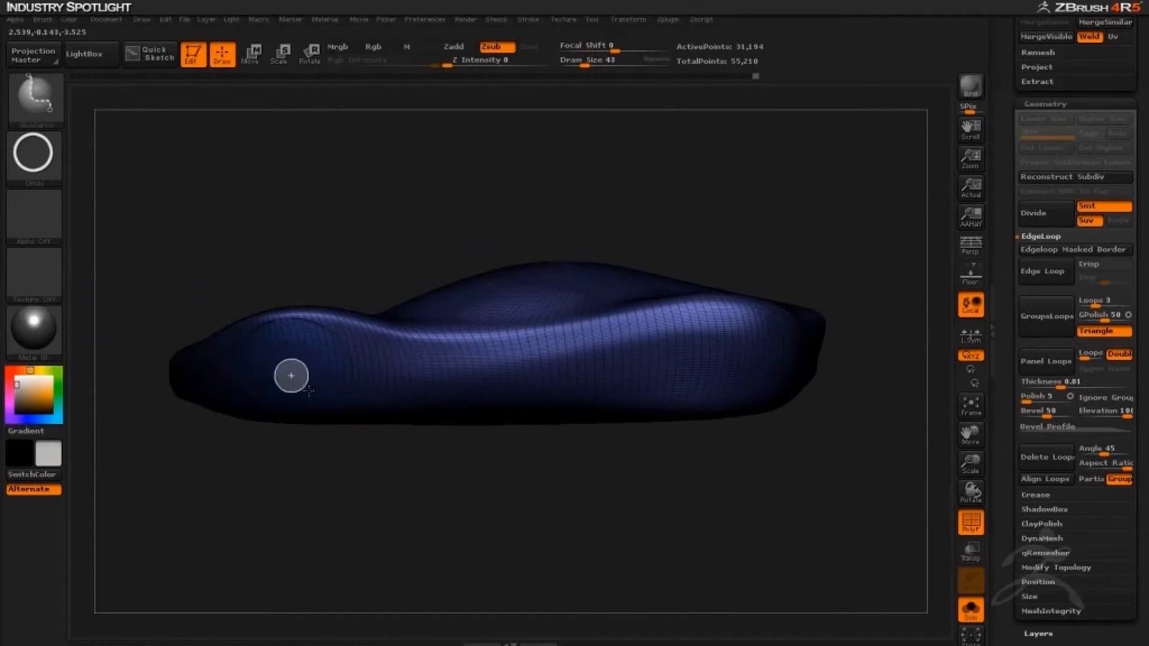
ctrl+shift+drag(344, 430, 344, 430)
mouse_move(344, 458)
mouse_down()
mouse_move(365, 459)
mouse_move(347, 458)
mouse_up()
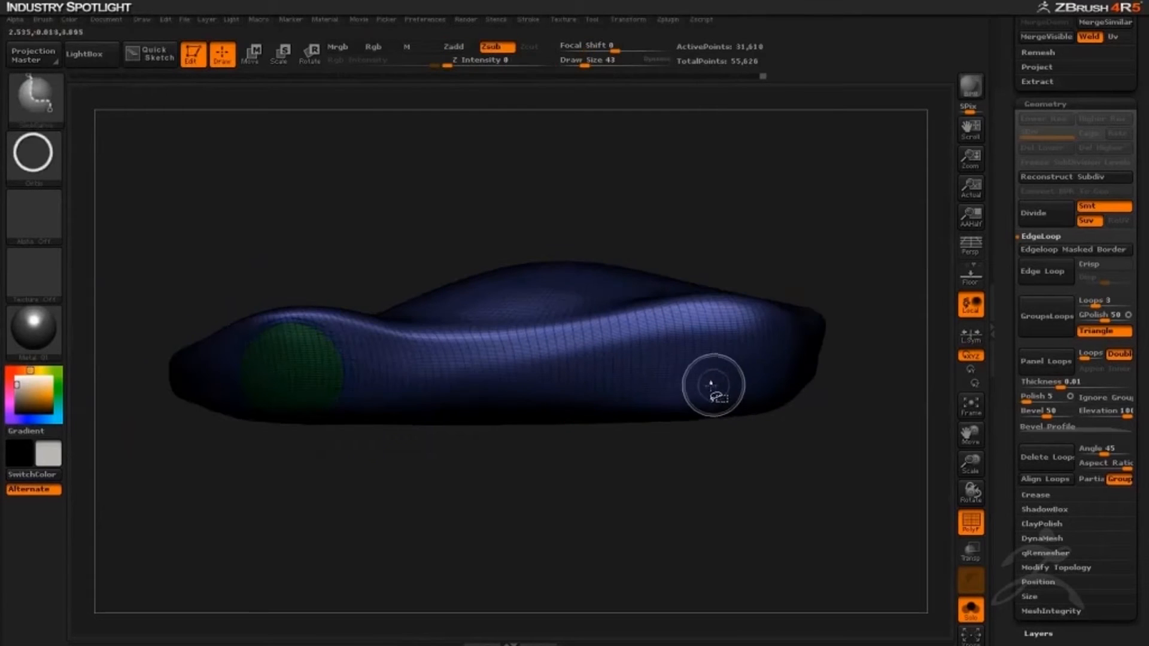
- Slice circles for the rear wheel and its arch, checking the cuts from above
mouse_move(705, 383)
ctrl+shift+mouse_down()
mouse_move(753, 445)
mouse_move(750, 436)
ctrl+shift+mouse_up()
mouse_move(777, 467)
mouse_down()
mouse_move(741, 487)
mouse_move(798, 521)
mouse_move(646, 523)
mouse_move(730, 523)
mouse_up()
click(968, 525)
drag(837, 497, 790, 568)
click(969, 526)
- Isolate the wheel cut groups and merge the stray strip across the hood back into the body's polygroup
ctrl+shift+click(284, 316)
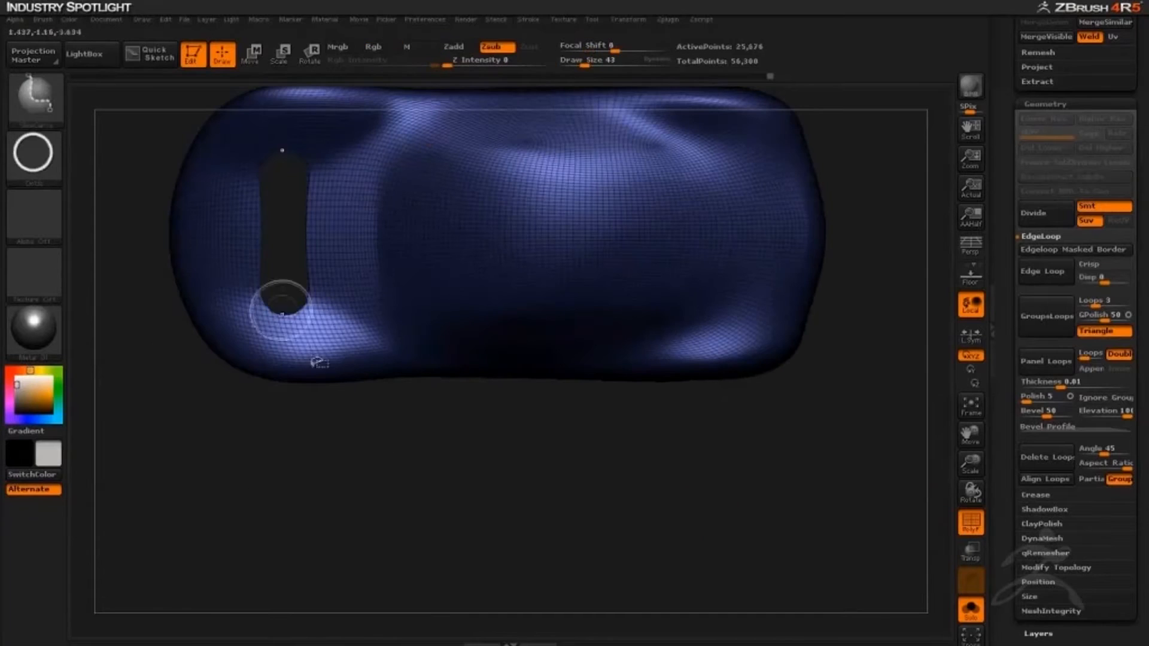
ctrl+shift+drag(197, 442, 234, 473)
drag(287, 479, 446, 437)
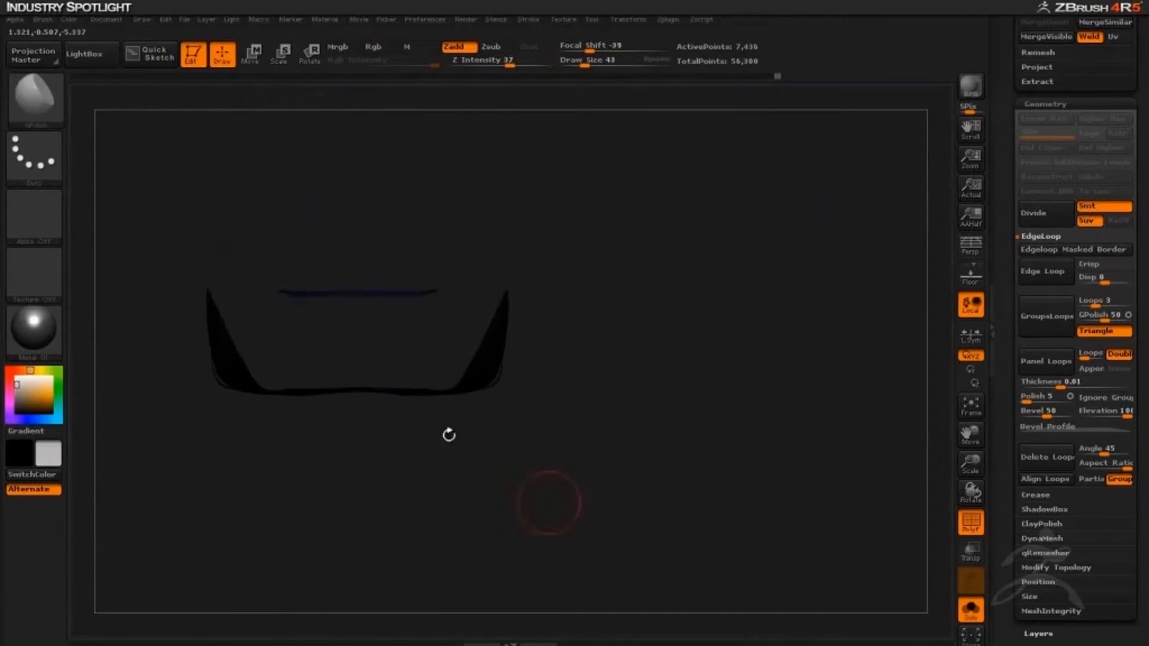
ctrl+shift+click(427, 294)
drag(1014, 562, 1014, 401)
ctrl+shift+click(826, 431)
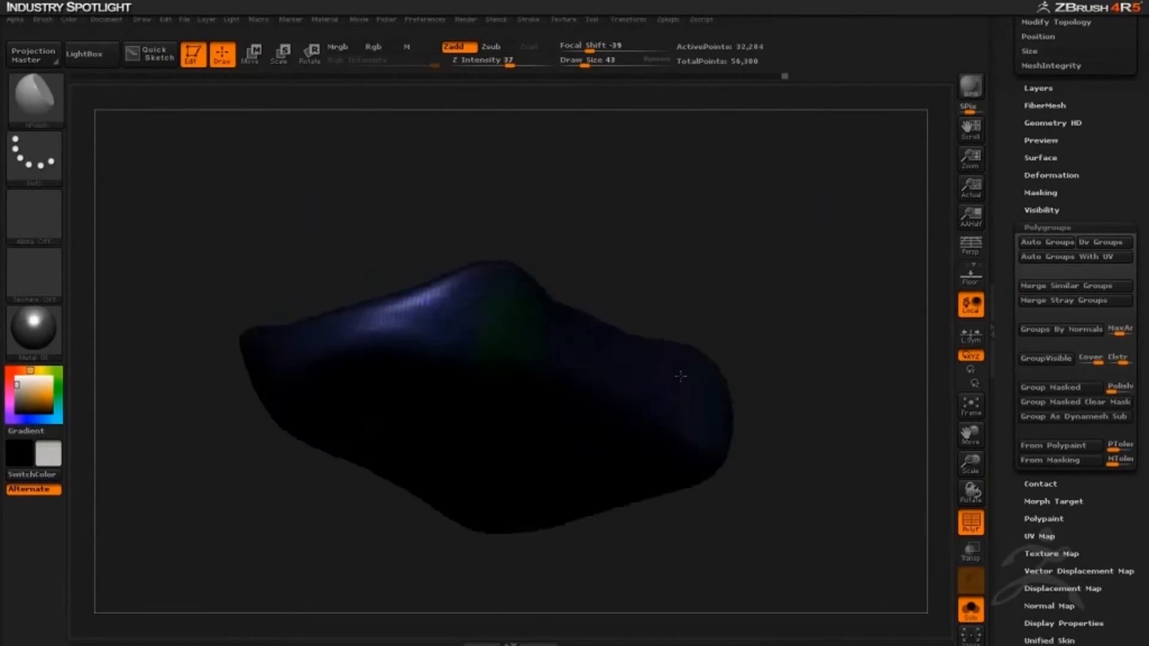
drag(826, 431, 646, 419)
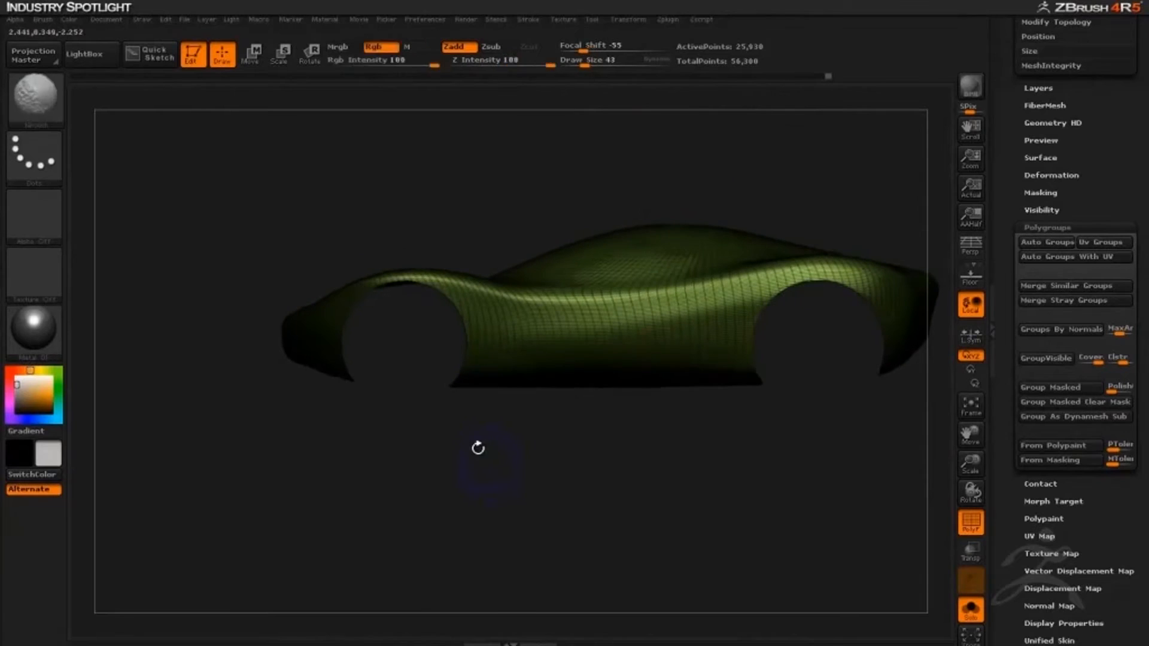
- Choose SliceCurve with a lasso stroke and slice a curved patch into the lower body side between the wheels
ctrl+shift+click(36, 99)
ctrl+shift+click(532, 178)
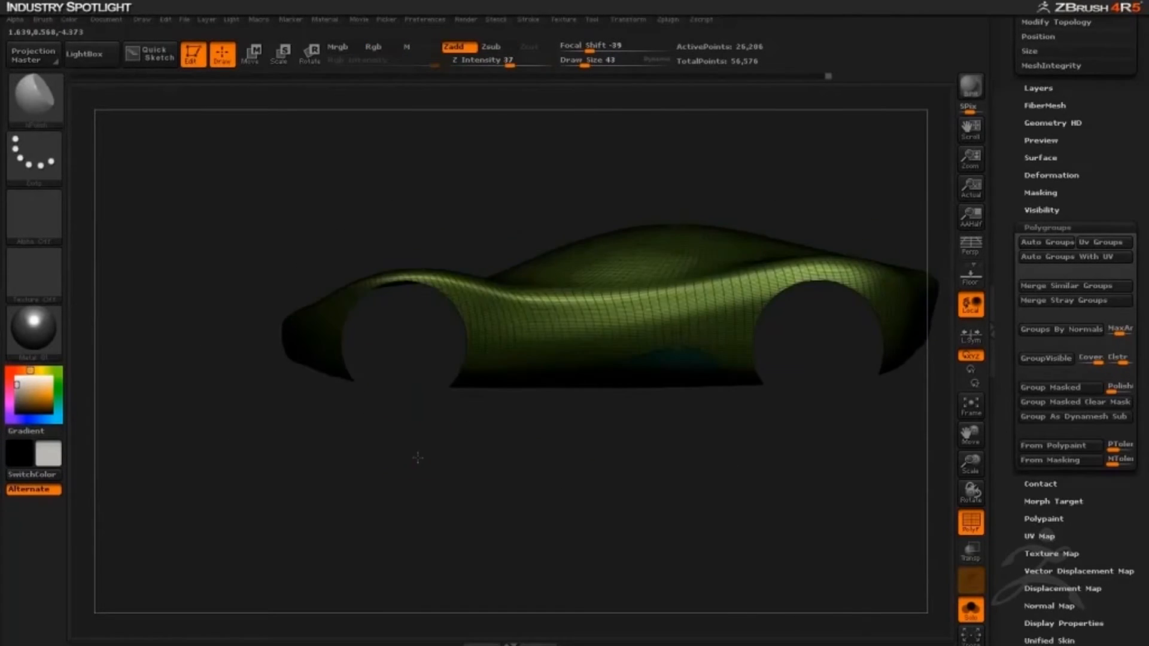
mouse_move(389, 412)
mouse_down()
mouse_move(417, 506)
mouse_move(418, 440)
mouse_move(420, 469)
mouse_move(392, 439)
mouse_up()
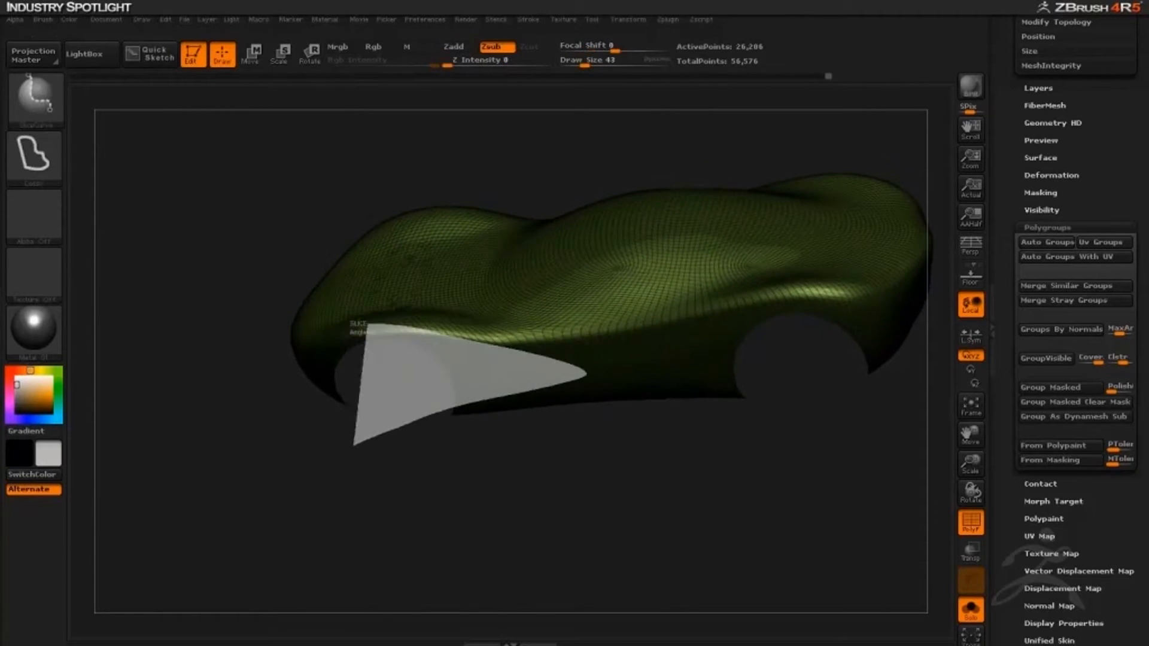
- Slice the front bumper and lower front side off the upper body as a separate polygroup
ctrl+shift+drag(367, 325, 224, 353)
drag(342, 478, 397, 489)
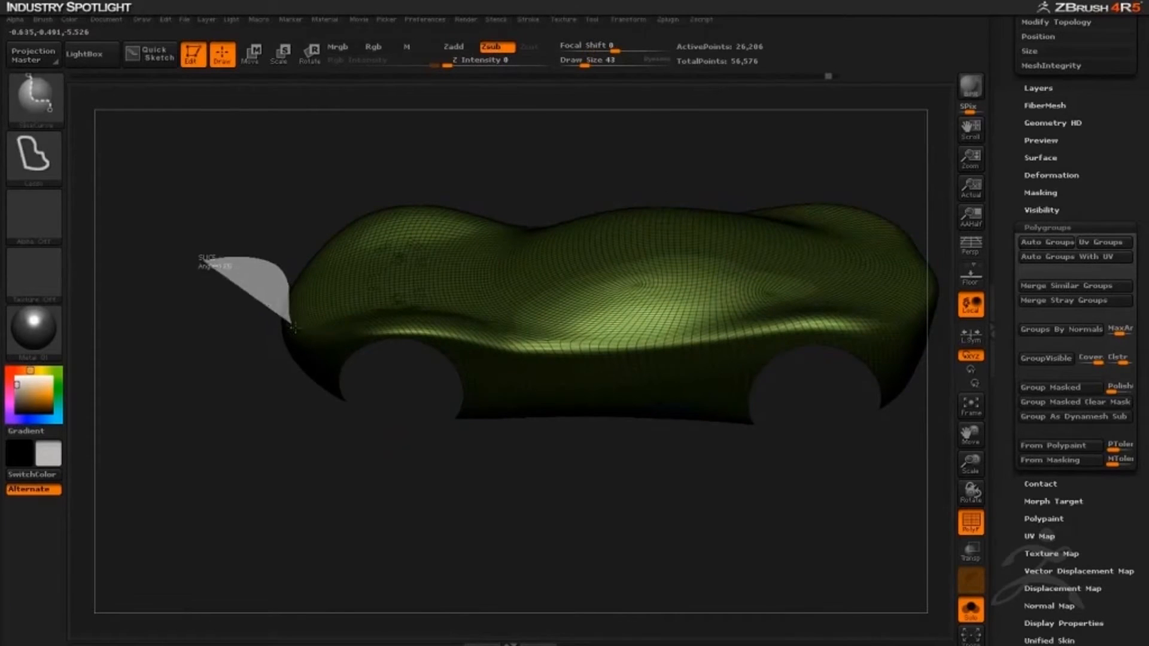
ctrl+shift+drag(413, 415, 288, 413)
mouse_move(396, 509)
mouse_down()
mouse_move(403, 454)
mouse_move(365, 542)
mouse_move(394, 518)
mouse_move(405, 564)
mouse_move(233, 302)
mouse_up()
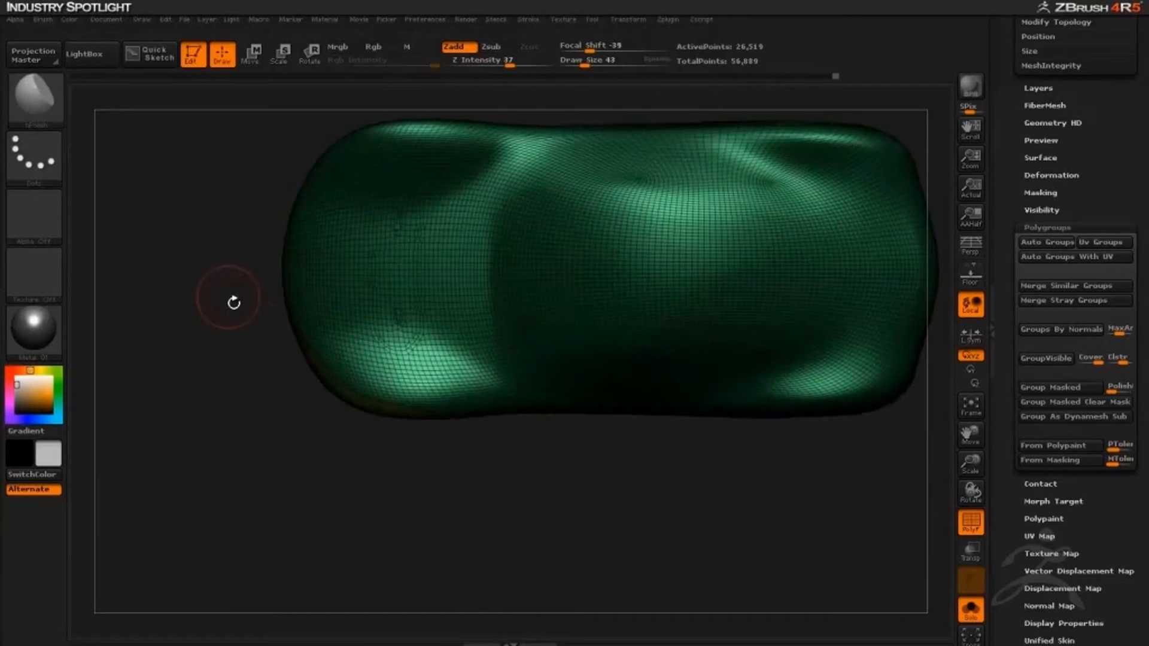
- Hide the lower front panel and slice the side fenders from the upper body along the shoulder line
ctrl+shift+click(329, 385)
mouse_move(297, 389)
mouse_down()
mouse_move(292, 311)
mouse_move(299, 390)
mouse_move(224, 248)
mouse_up()
ctrl+shift+click(45, 118)
ctrl+shift+click(207, 132)
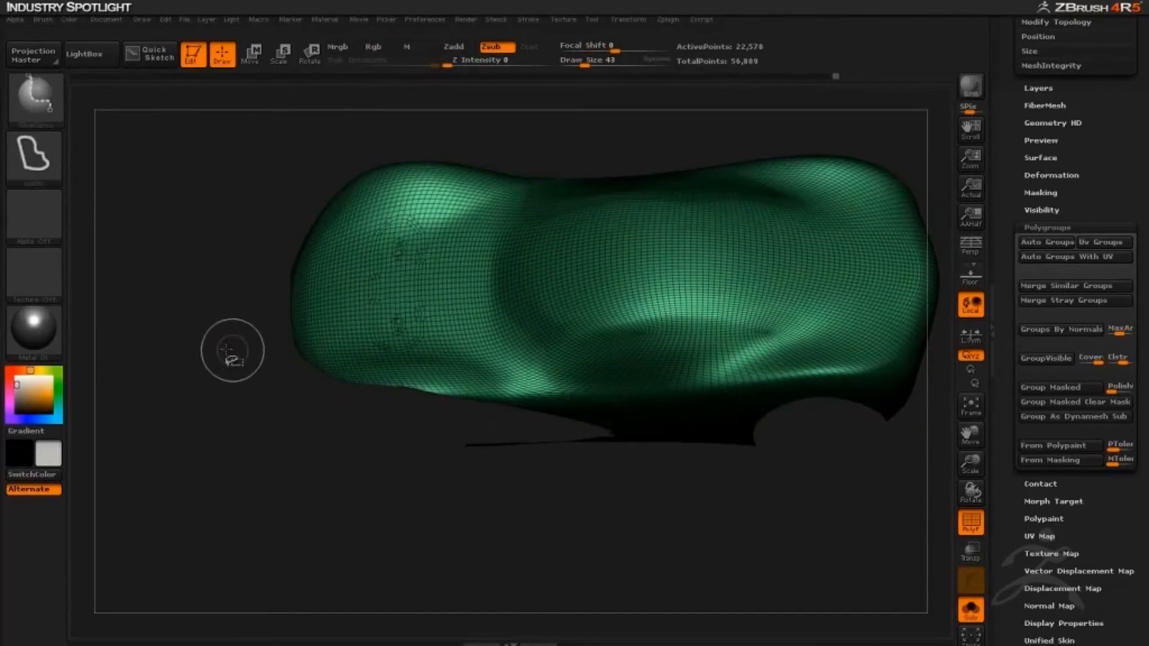
drag(885, 481, 739, 539)
ctrl+shift+click(466, 393)
drag(468, 446, 386, 530)
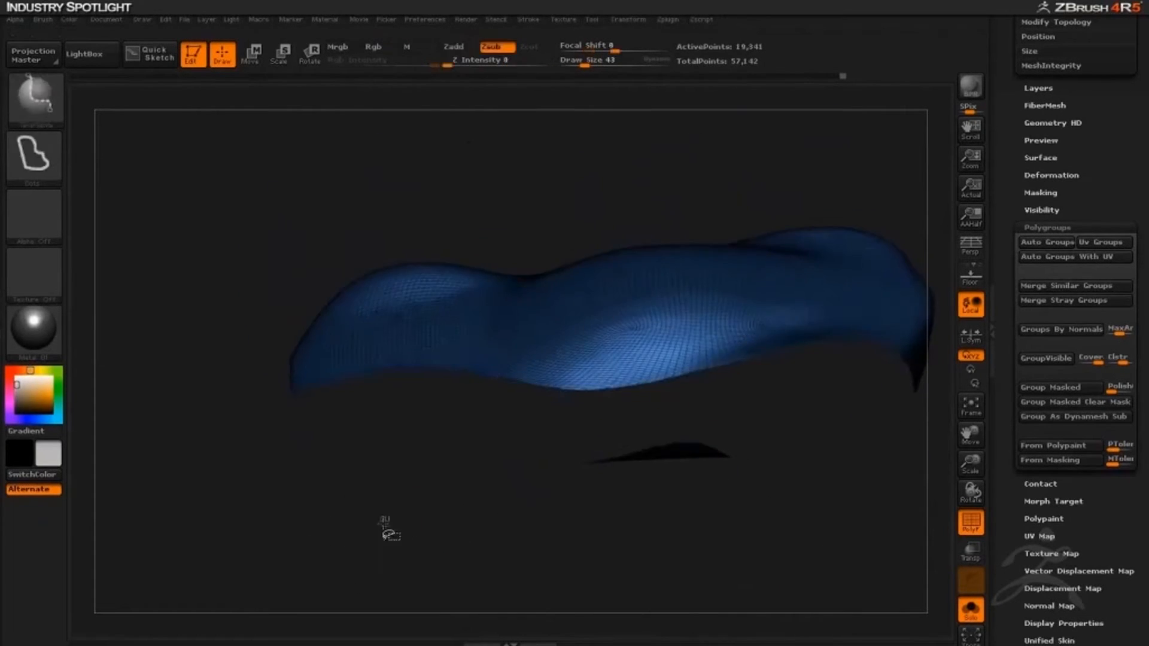
- Isolate the leftover lower side panel as its own piece and show the whole body again
ctrl+shift+click(386, 533)
ctrl+shift+click(586, 411)
ctrl+shift+click(631, 399)
ctrl+shift+click(632, 400)
drag(536, 429, 534, 443)
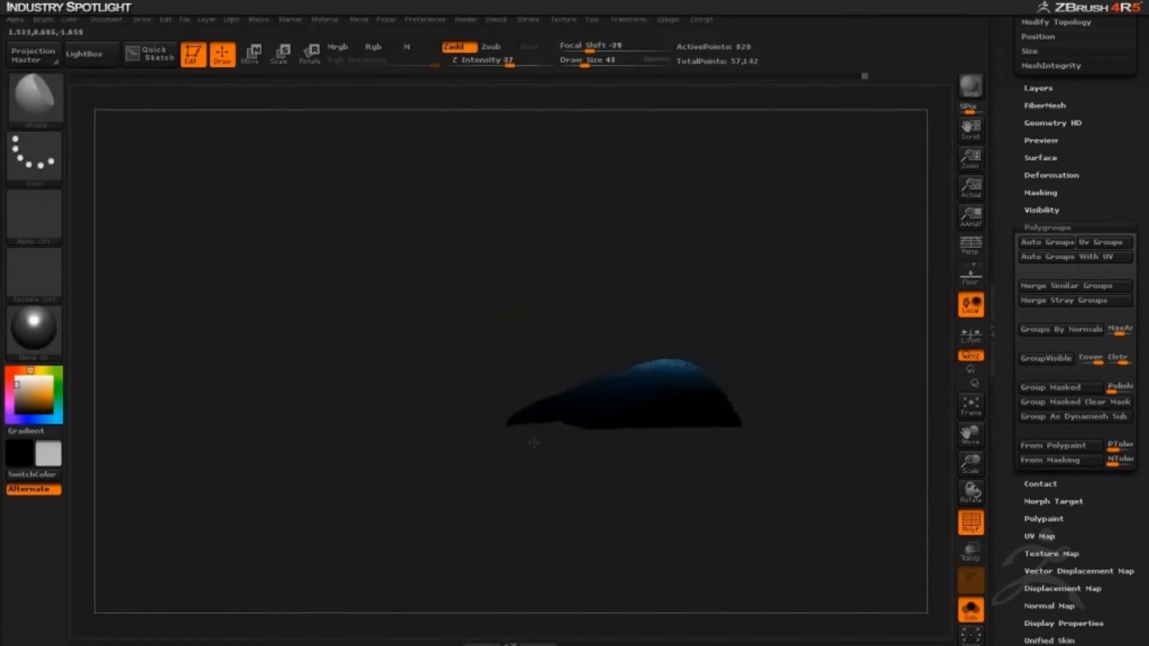
ctrl+shift+click(709, 509)
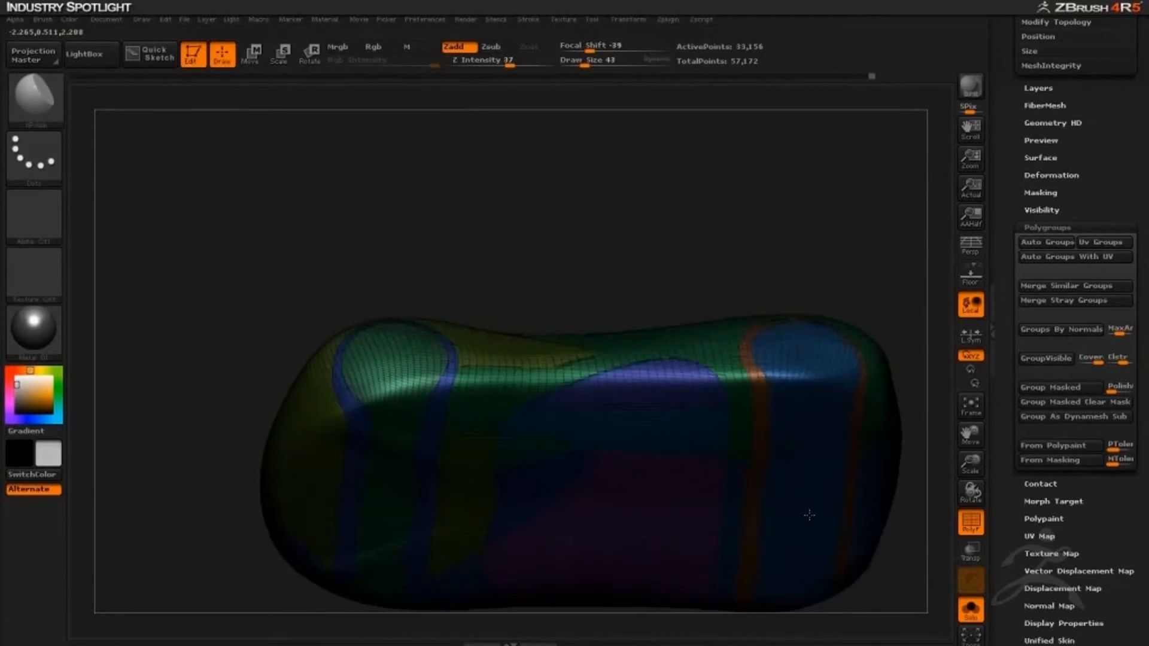
- Show only the upper body panel with SelectRect and switch back to the SliceCurve brush
mouse_move(802, 453)
mouse_down()
mouse_move(790, 561)
mouse_move(624, 461)
mouse_up()
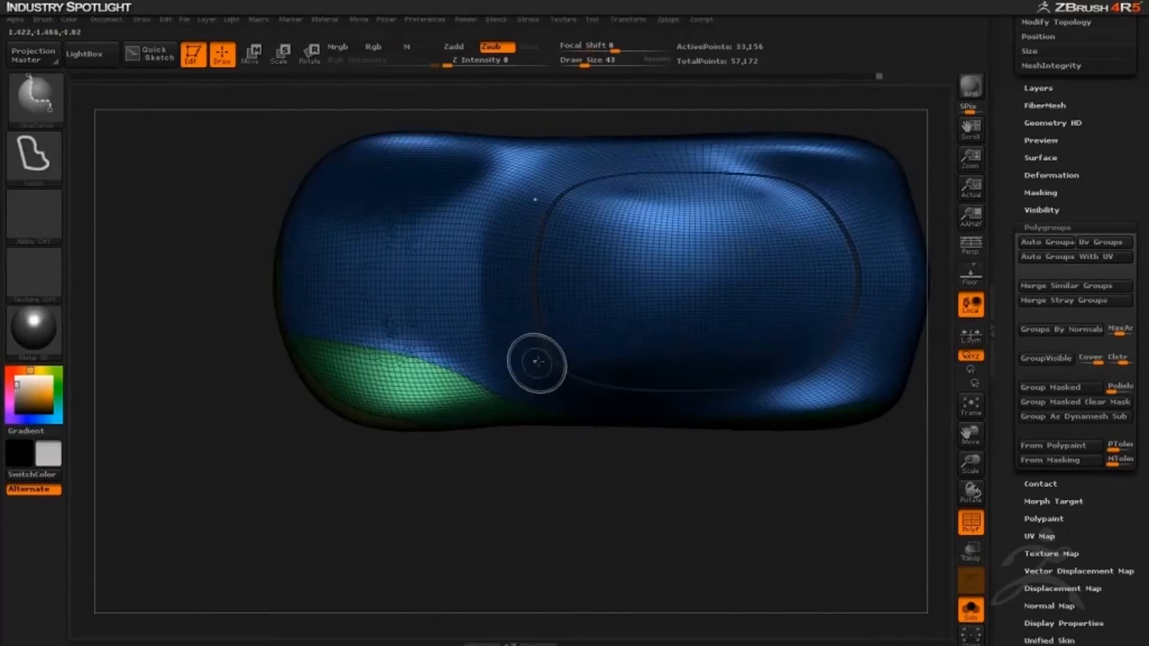
ctrl+shift+click(430, 376)
ctrl+shift+click(36, 98)
ctrl+shift+click(403, 173)
ctrl+shift+drag(186, 377, 210, 411)
ctrl+shift+click(210, 411)
ctrl+shift+click(335, 300)
ctrl+shift+click(36, 99)
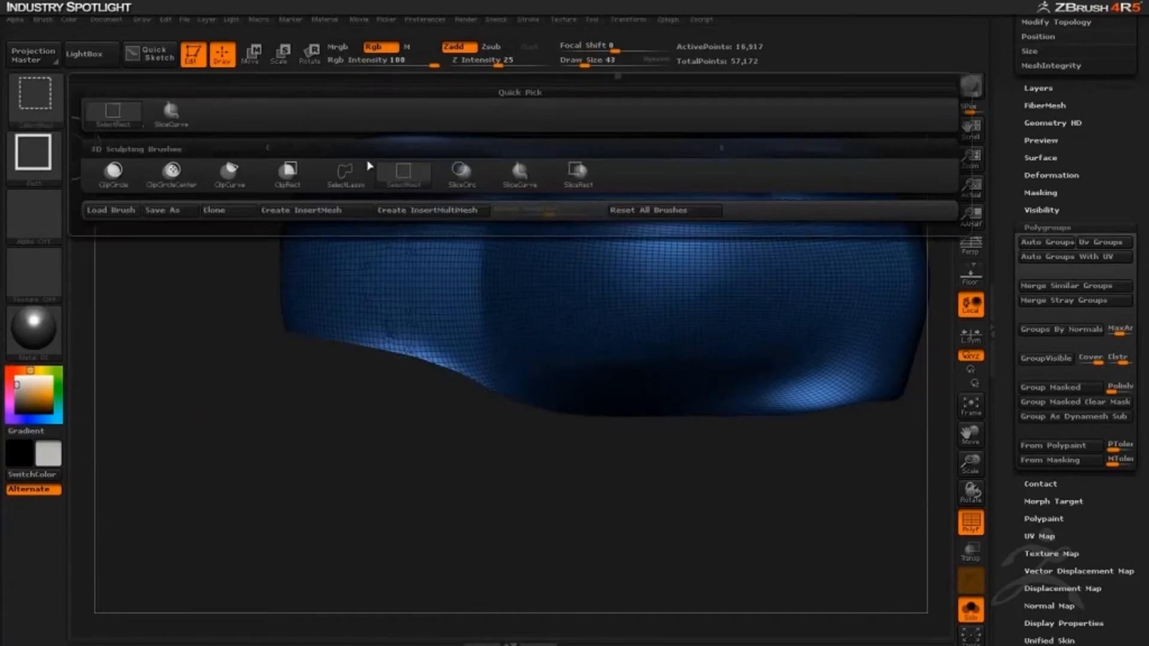
ctrl+shift+click(523, 175)
- Try to slice the cabin outline from the upper body with a lasso stroke and undo the cut
drag(289, 423, 293, 426)
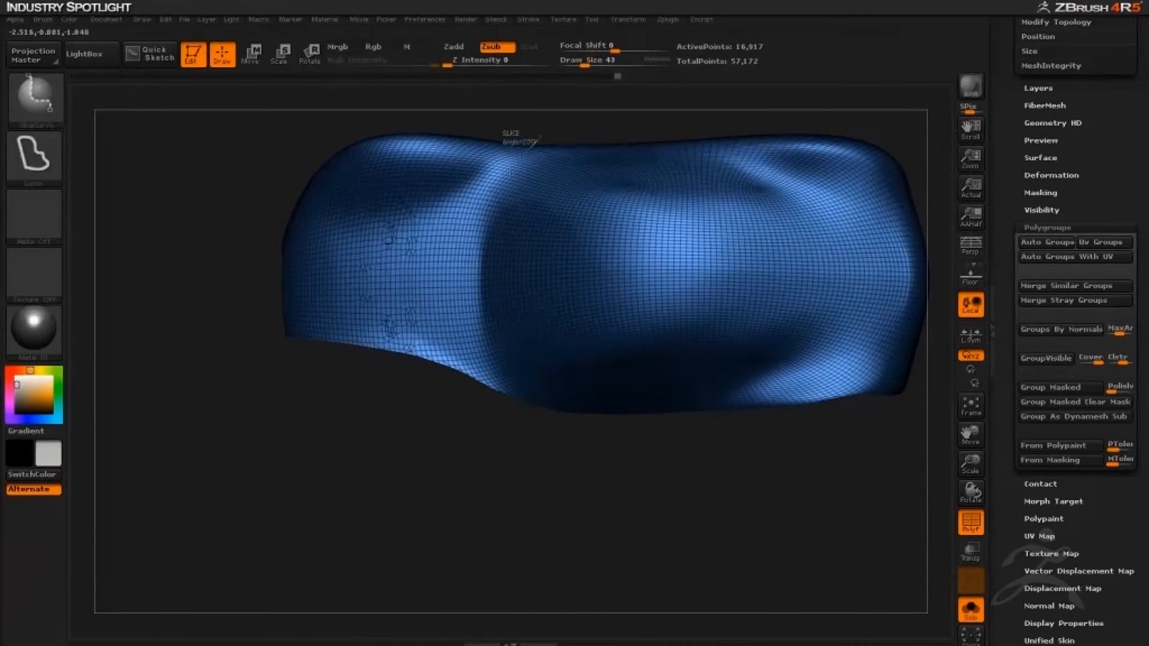
mouse_move(567, 398)
ctrl+shift+mouse_down()
mouse_move(856, 312)
mouse_move(834, 144)
ctrl+shift+mouse_up()
drag(712, 446, 638, 551)
key(ctrl+z)
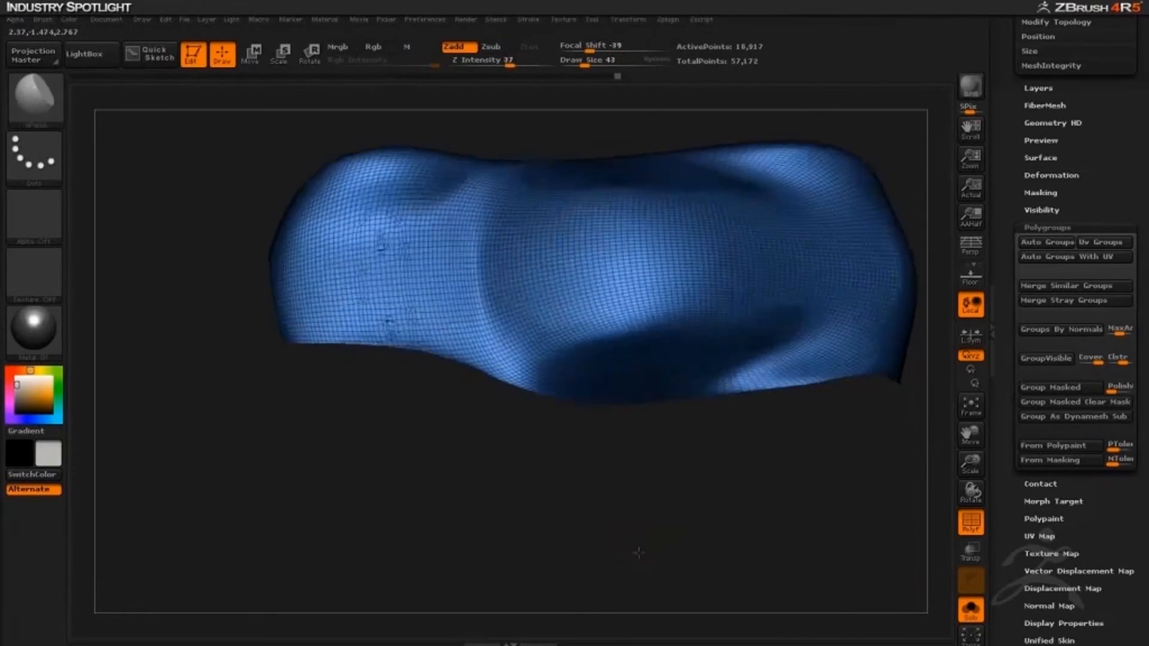
- Slice the cabin outline from the upper body with a curved stroke and isolate the cabin
ctrl+shift+click(48, 139)
ctrl+shift+click(269, 170)
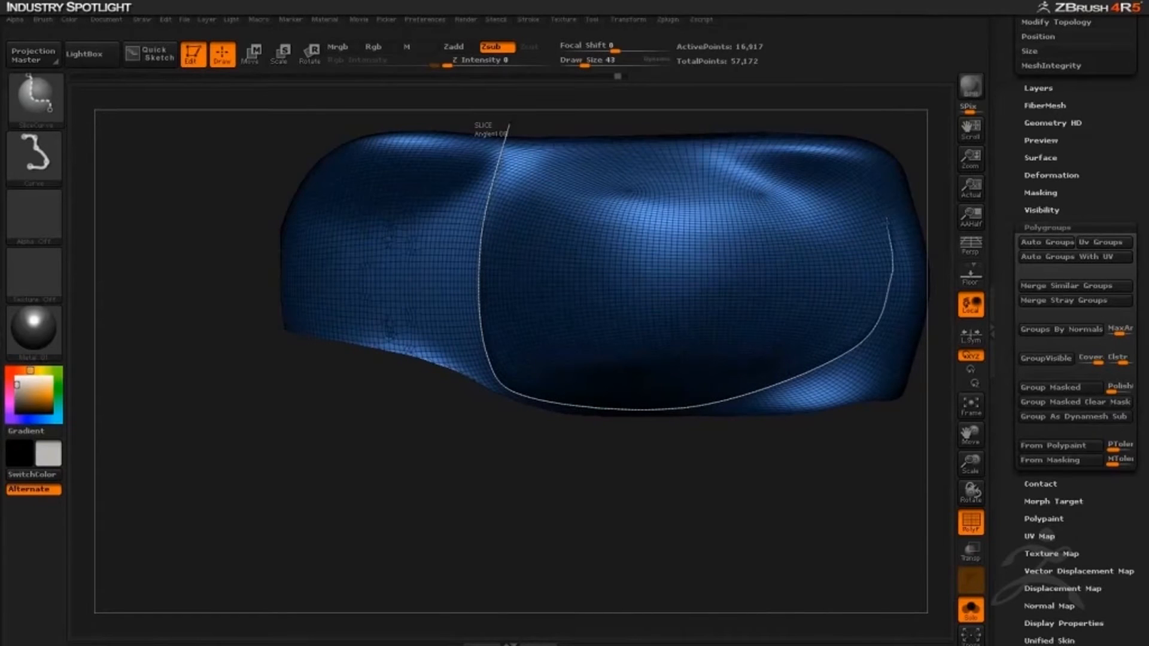
ctrl+shift+drag(868, 122, 867, 118)
mouse_move(675, 446)
mouse_down()
mouse_move(672, 380)
mouse_move(676, 472)
mouse_move(669, 446)
mouse_up()
ctrl+shift+double_click(390, 324)
mouse_move(405, 410)
mouse_down()
mouse_move(413, 382)
mouse_move(441, 407)
mouse_move(425, 406)
mouse_up()
- Try slicing two roughly parallel curves along the cabin's side to separate the side window and roof strip
ctrl+shift+drag(388, 431, 509, 363)
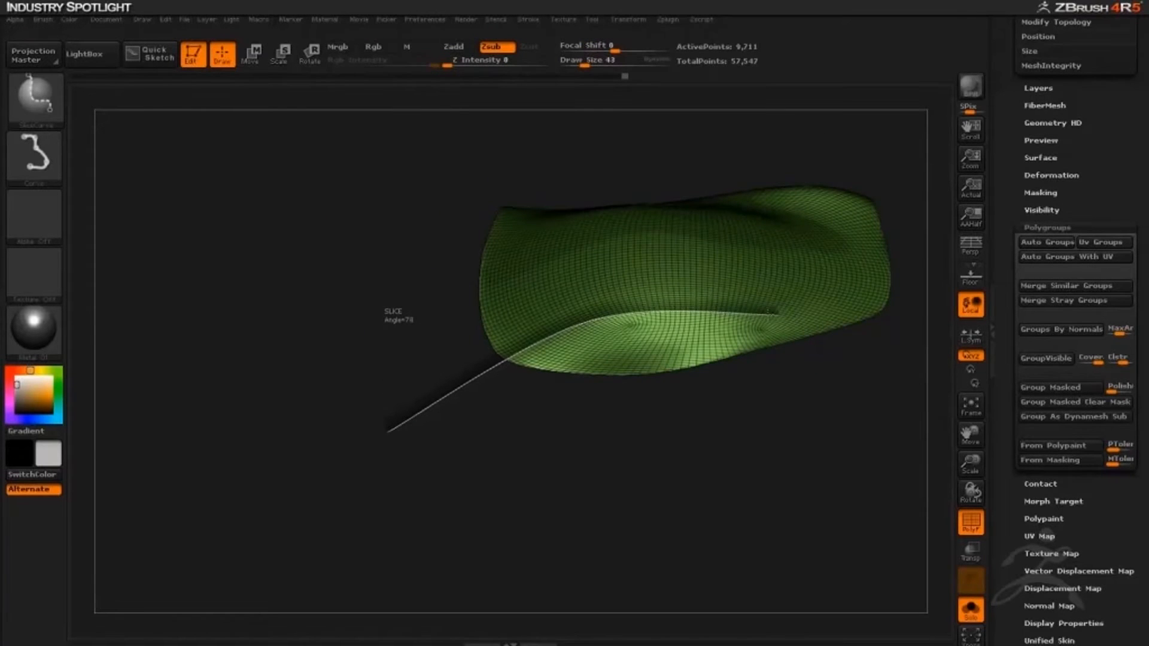
ctrl+shift+drag(882, 324, 882, 324)
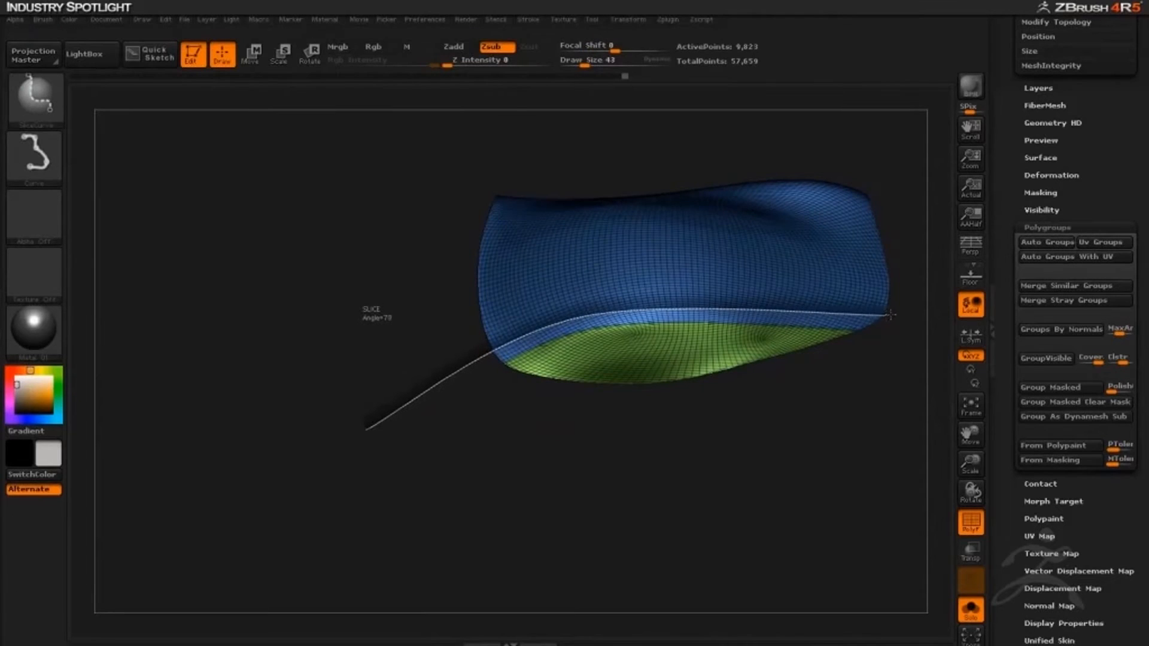
ctrl+shift+drag(890, 315, 899, 315)
- Isolate the side window, try slicing off its rear part and show the whole body to check the panels
drag(756, 429, 557, 446)
ctrl+shift+double_click(657, 372)
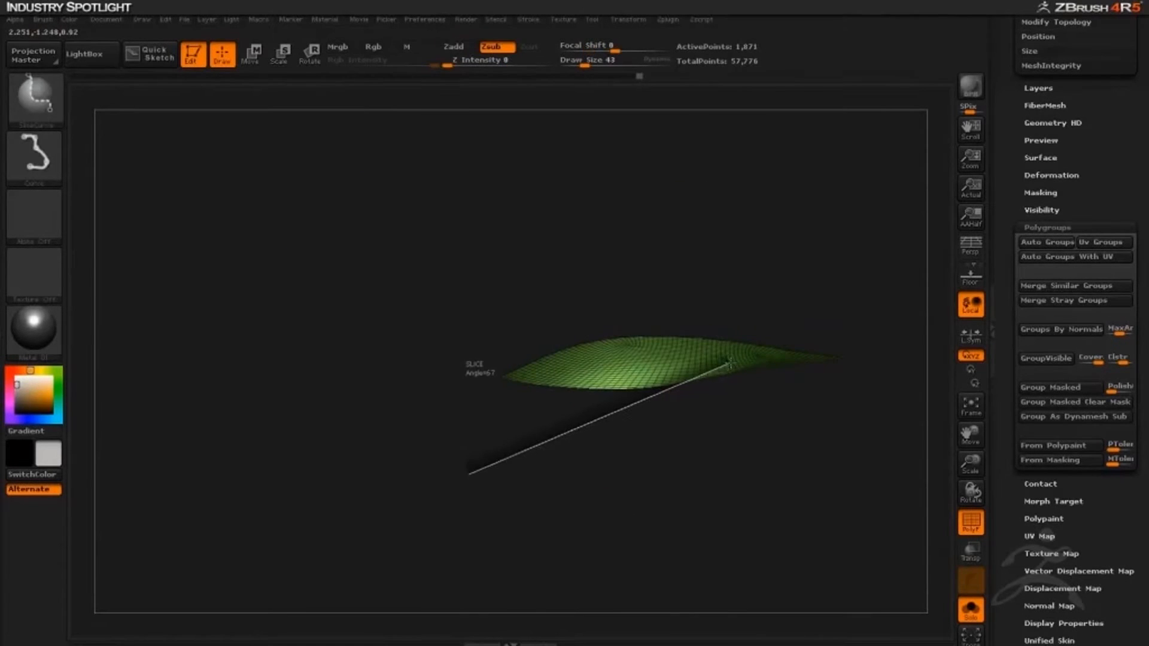
ctrl+shift+click(680, 492)
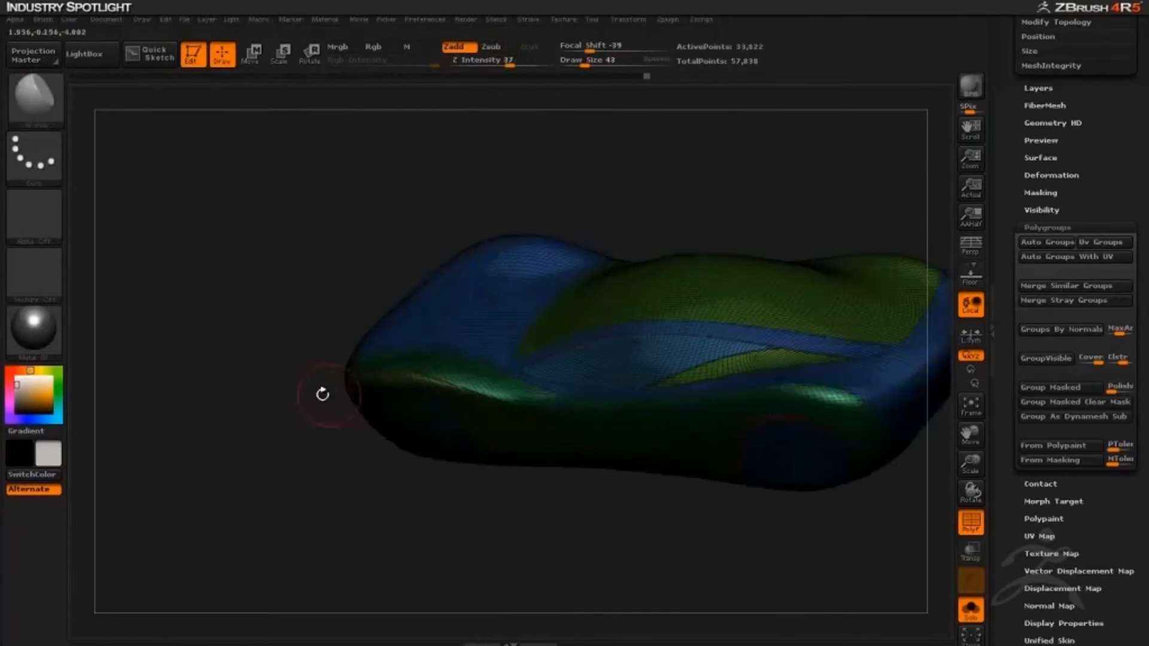
drag(321, 392, 574, 300)
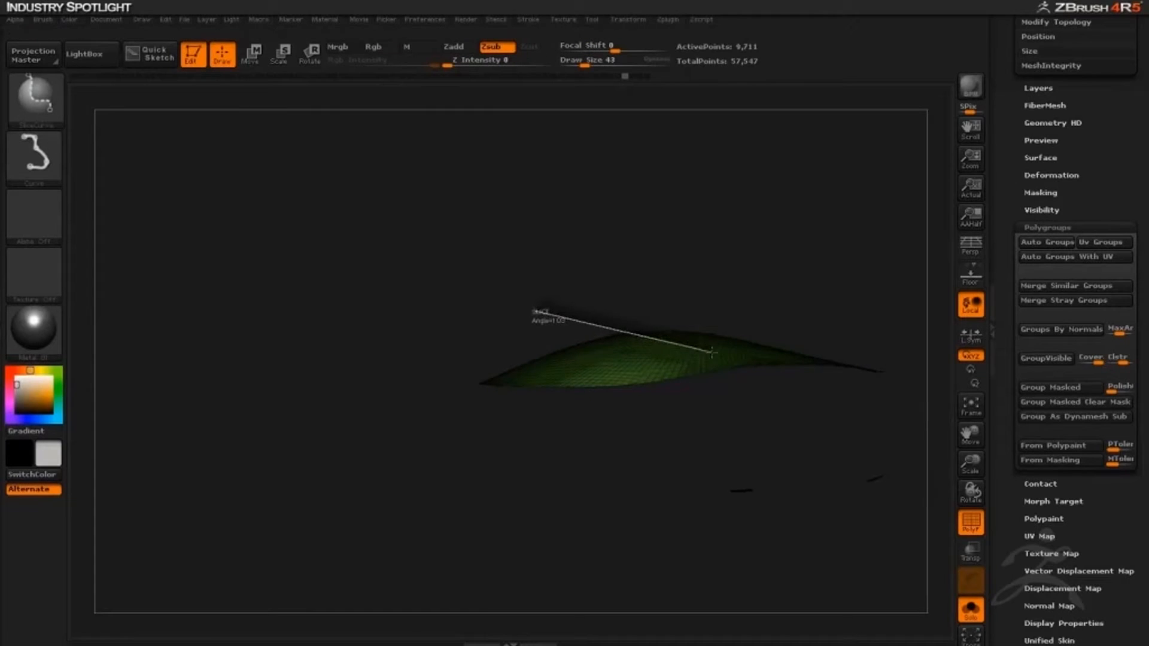
- Slice the cabin's rear section off the green side window area with a curved stroke
ctrl+shift+drag(777, 395, 779, 402)
drag(742, 422, 690, 438)
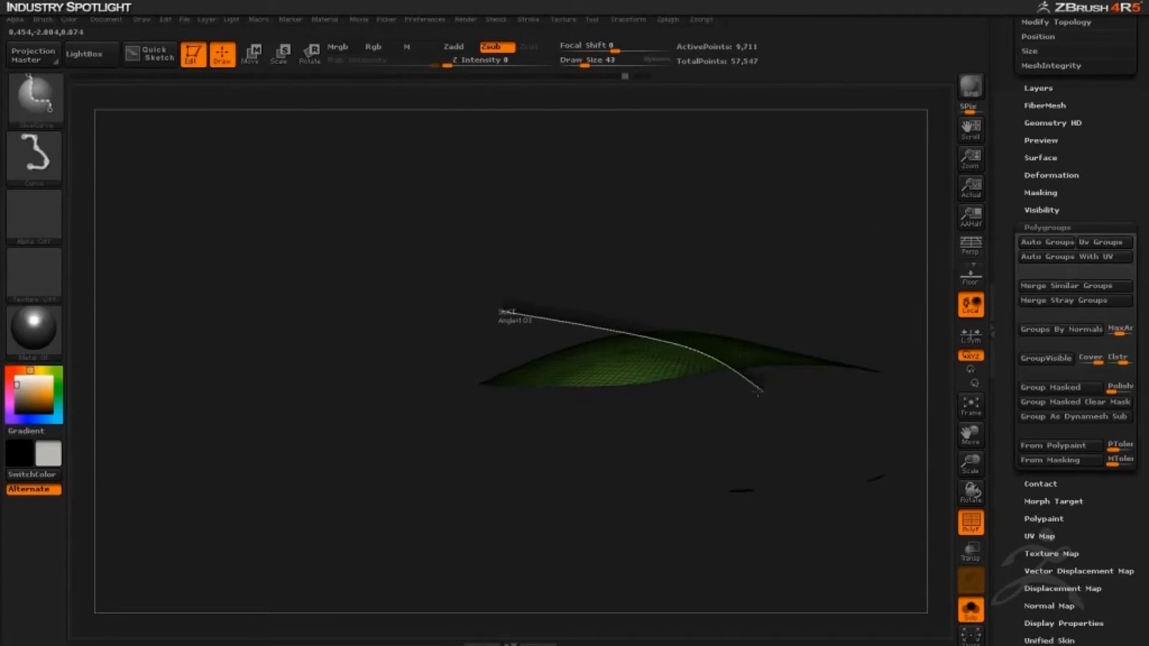
drag(672, 468, 678, 231)
- Isolate the rear cabin section, slice a curved window panel out of its upper part and show the whole body
ctrl+shift+click(709, 353)
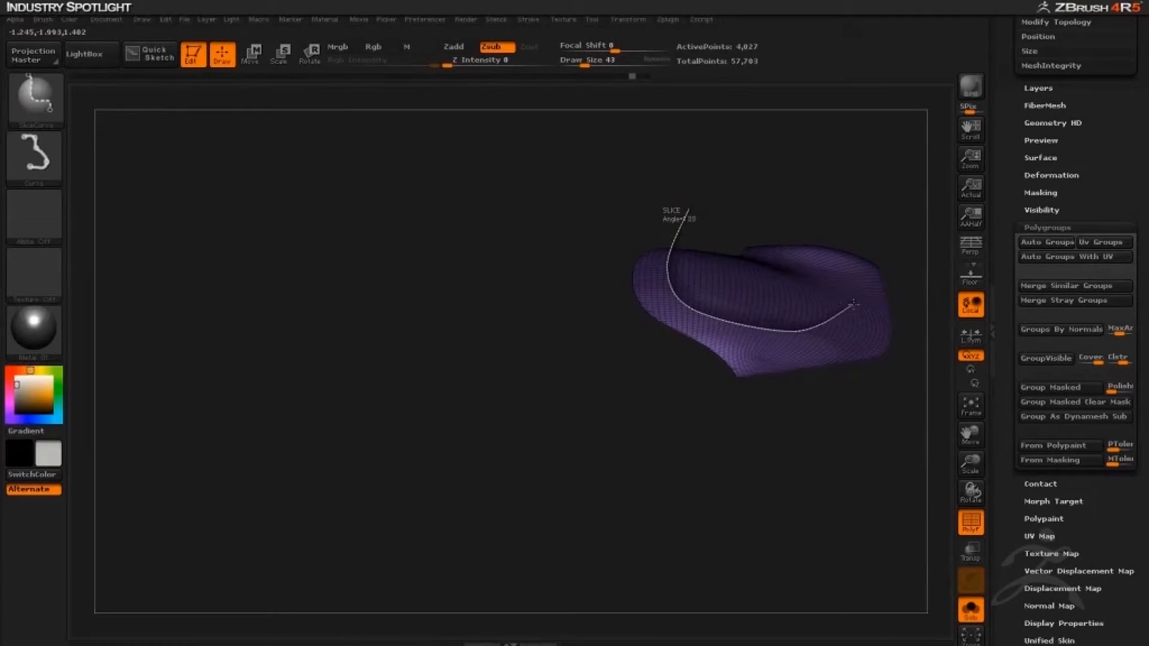
ctrl+shift+click(582, 483)
drag(676, 401, 805, 517)
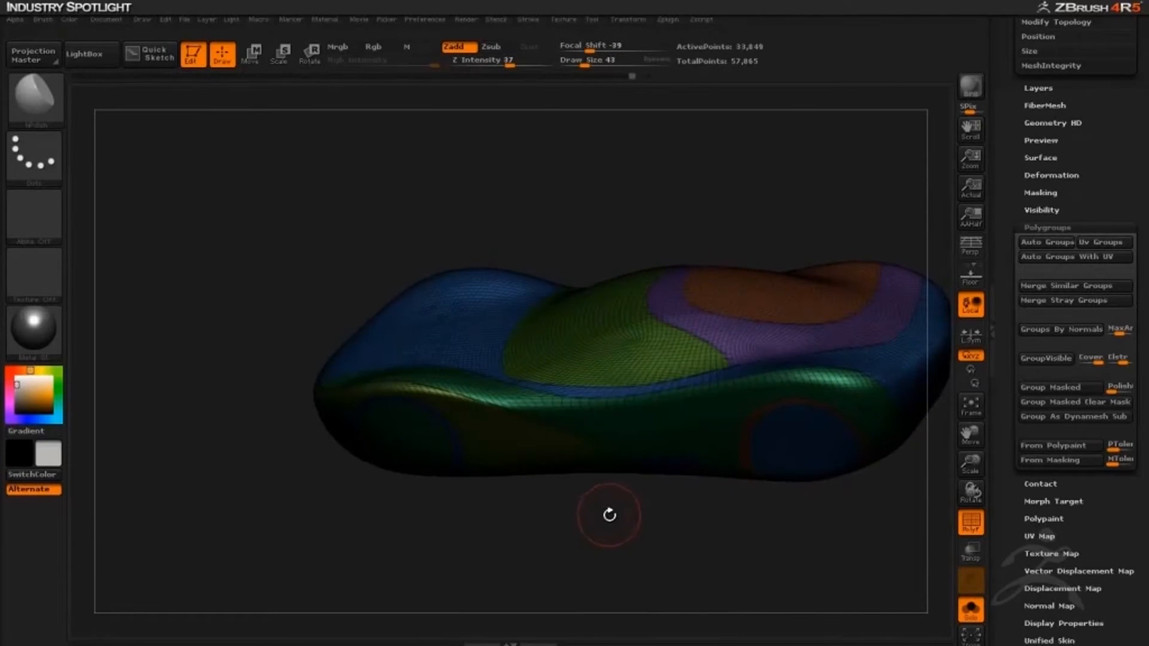
drag(609, 515, 845, 358)
- Mirror and weld the body so both sides share the same sliced panels
scroll(1047, 446, up, 8)
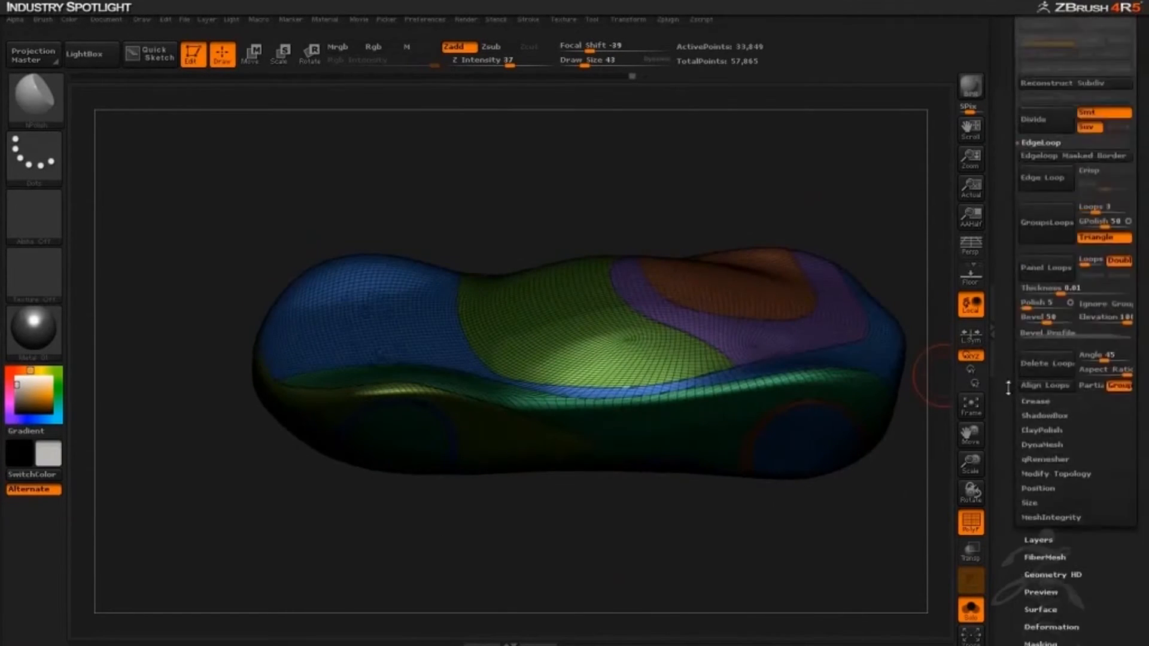
click(1056, 467)
drag(1016, 479, 1017, 335)
drag(1002, 167, 1008, 389)
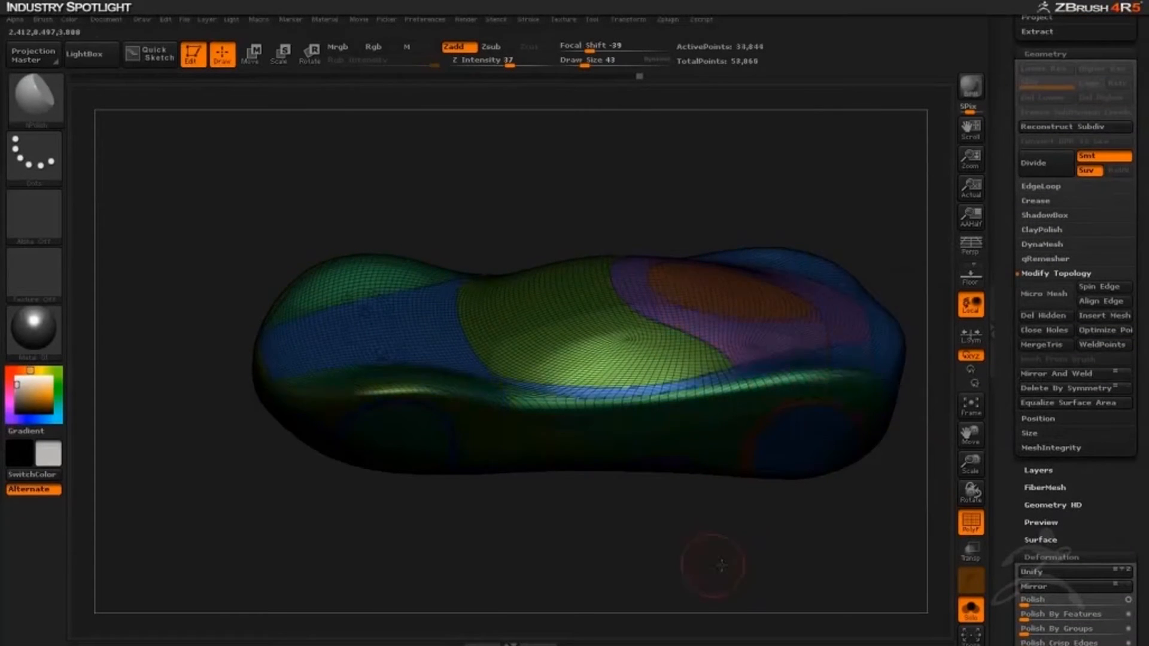
- Isolate the separate underside pieces of the body and combine them into one polygroup
drag(721, 566, 703, 482)
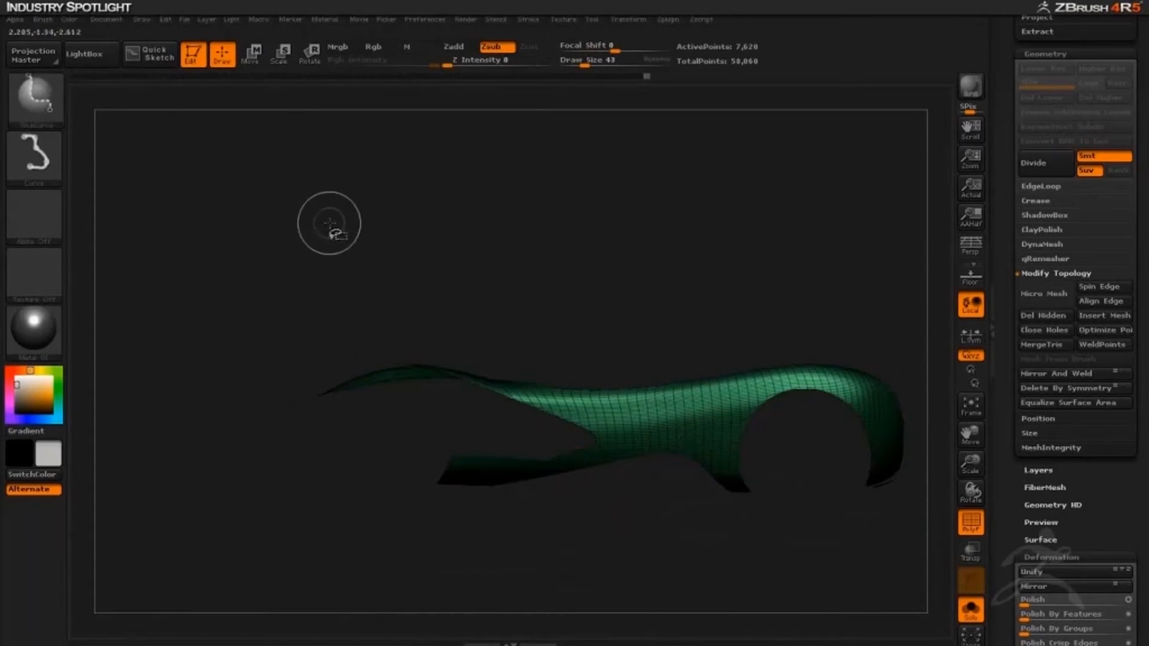
click(34, 155)
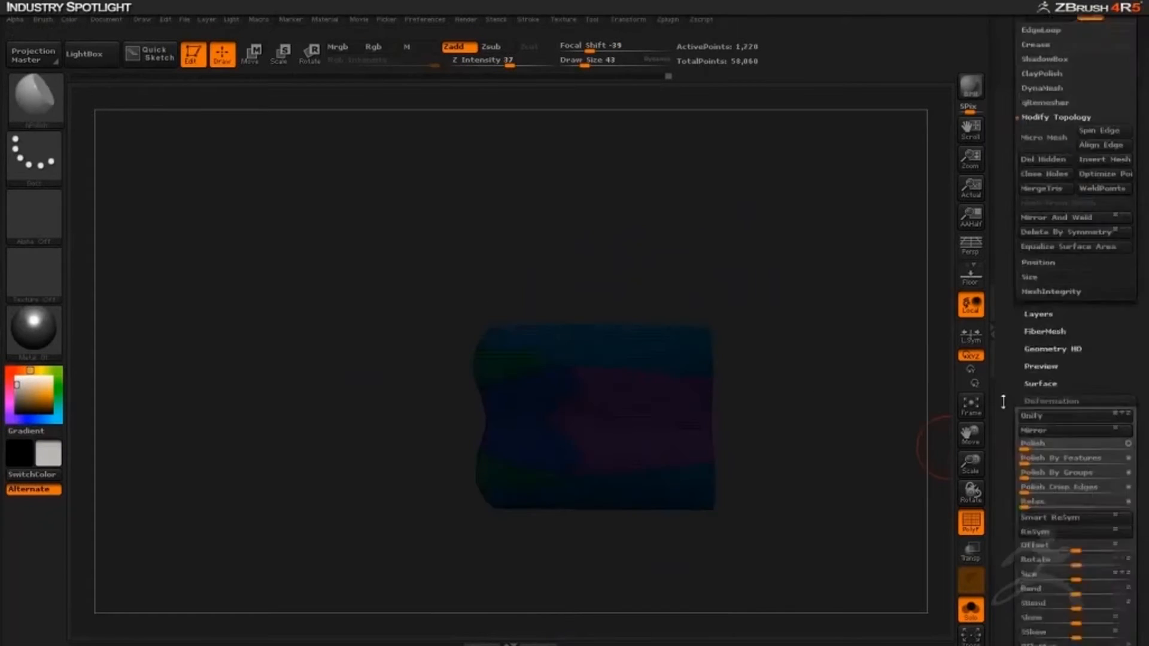
drag(1003, 400, 1013, 559)
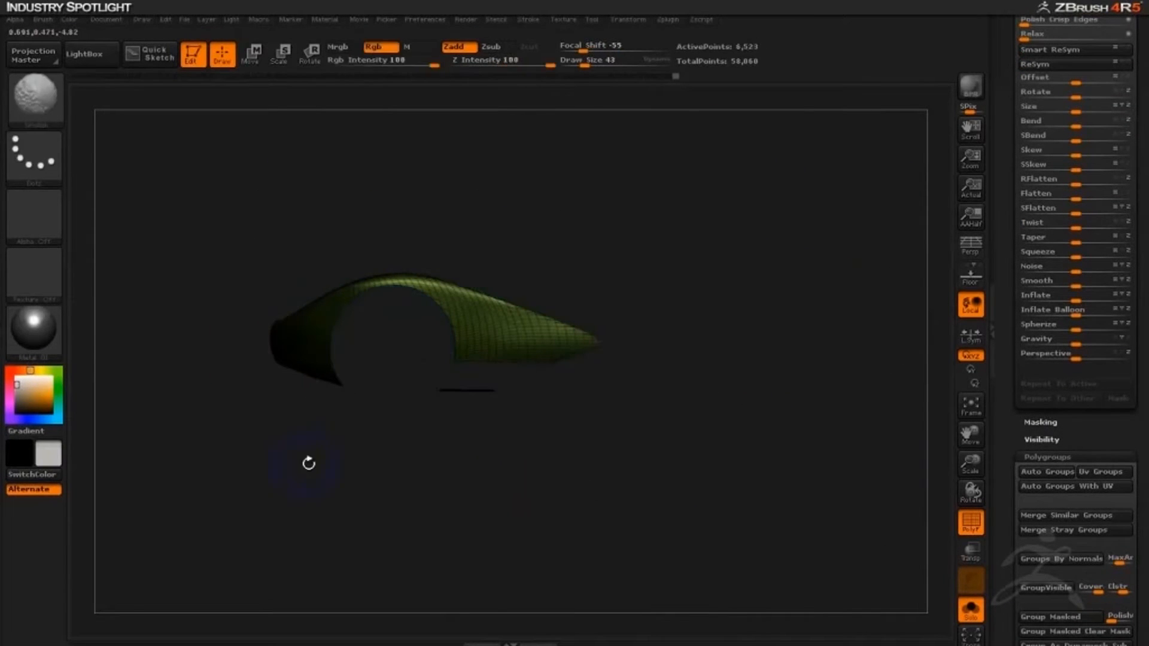
- Slice the isolated front fender across its nose with a curved stroke starting ahead of the wheel arch
key(b)
click(230, 180)
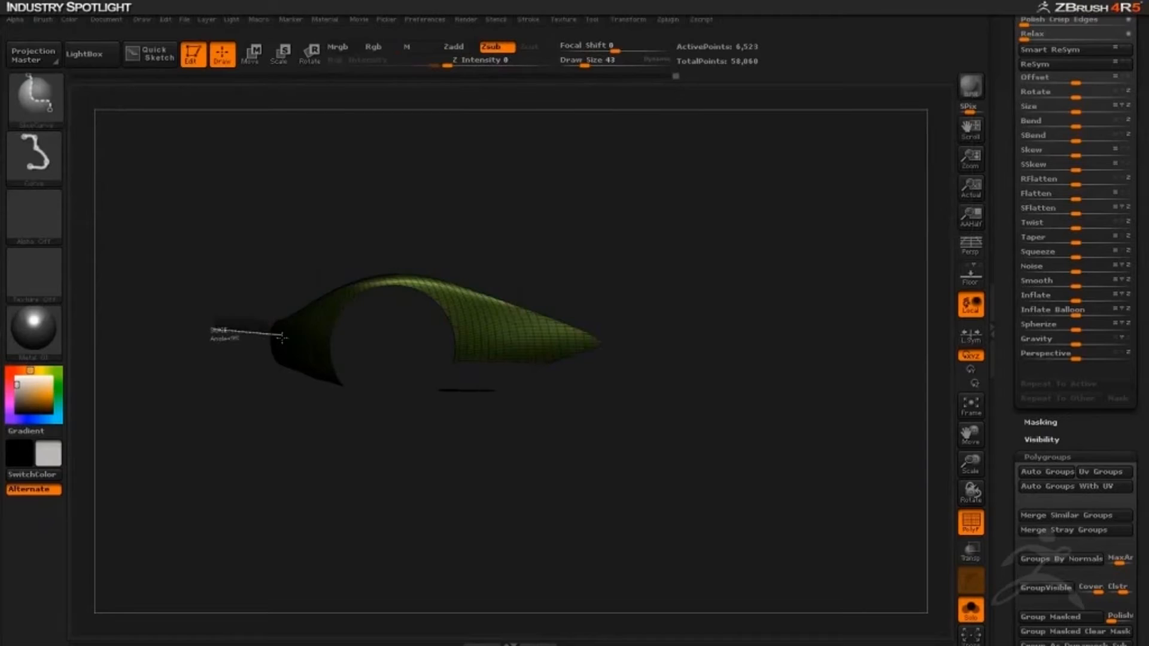
mouse_move(347, 413)
mouse_down()
mouse_move(264, 395)
mouse_move(220, 359)
mouse_up()
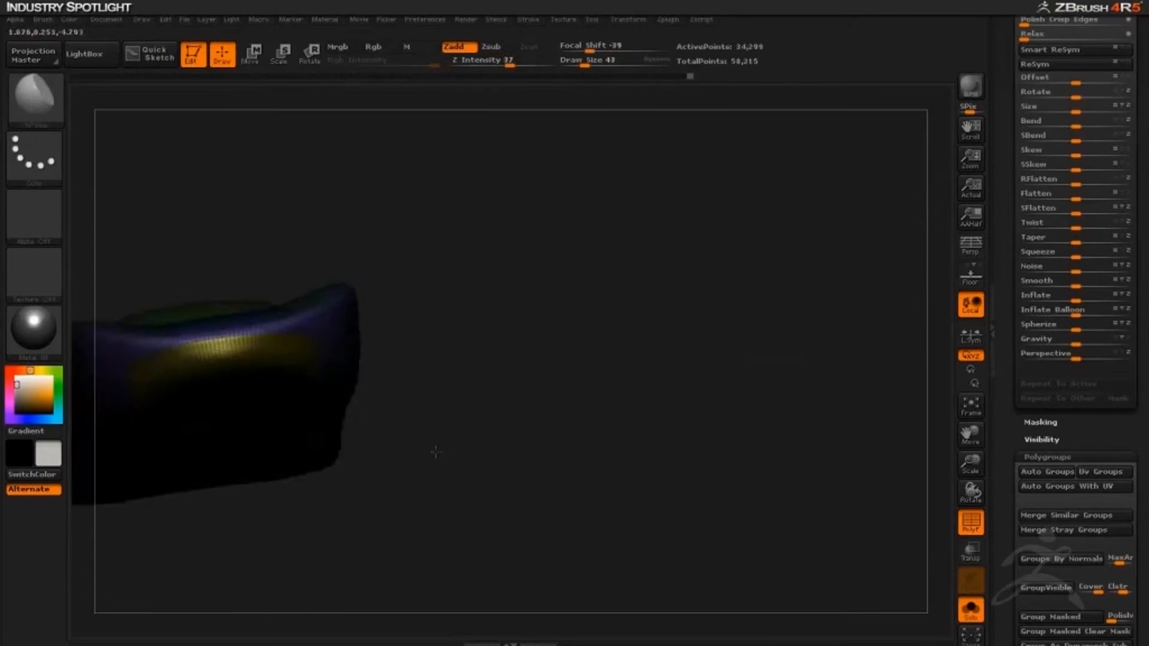
- Try slicing the isolated rear end with two angled strokes across the bumper and undo the cuts
mouse_move(434, 451)
mouse_down()
mouse_move(628, 487)
mouse_move(447, 480)
mouse_up()
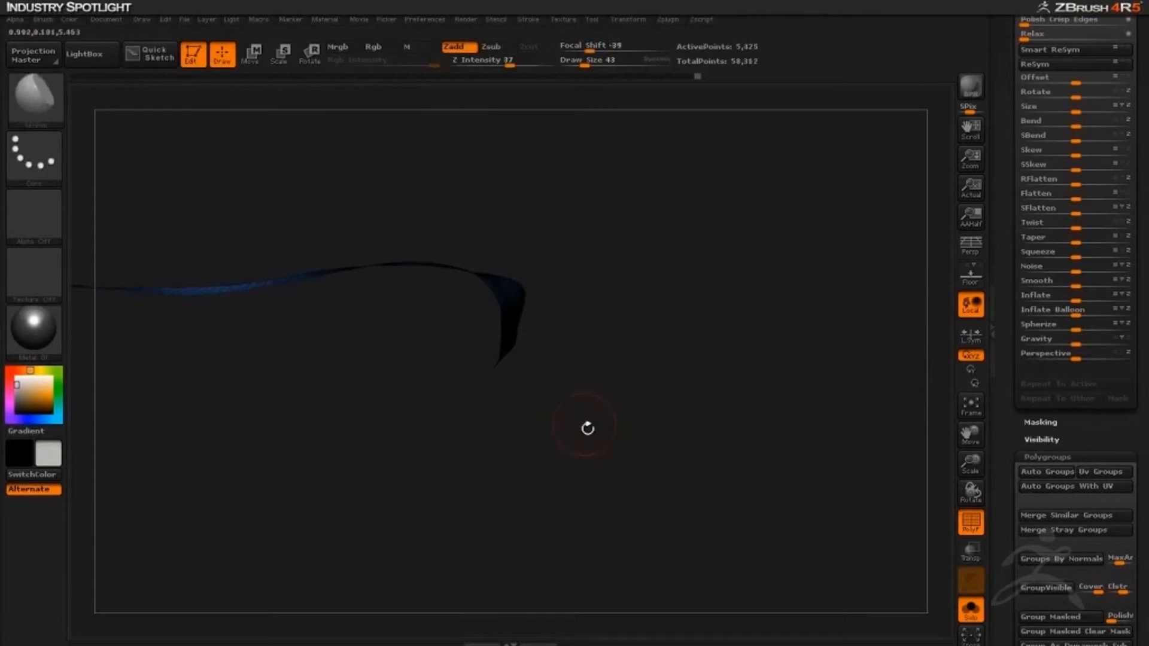
drag(587, 428, 460, 396)
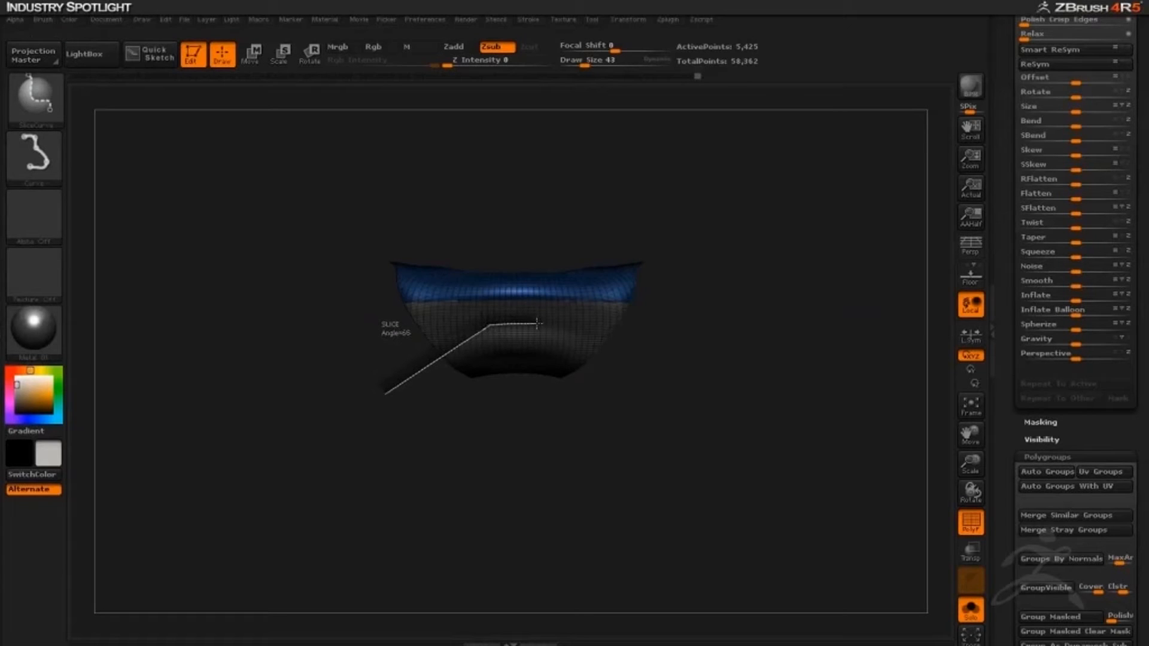
ctrl+shift+drag(537, 324, 539, 324)
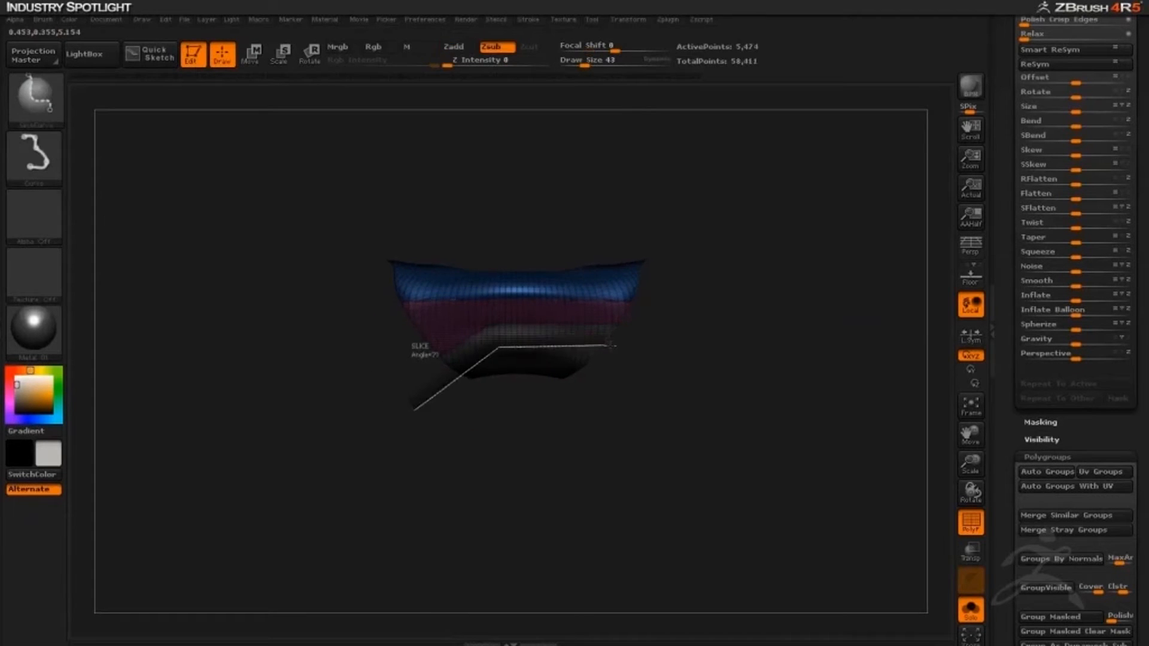
ctrl+shift+drag(611, 345, 610, 346)
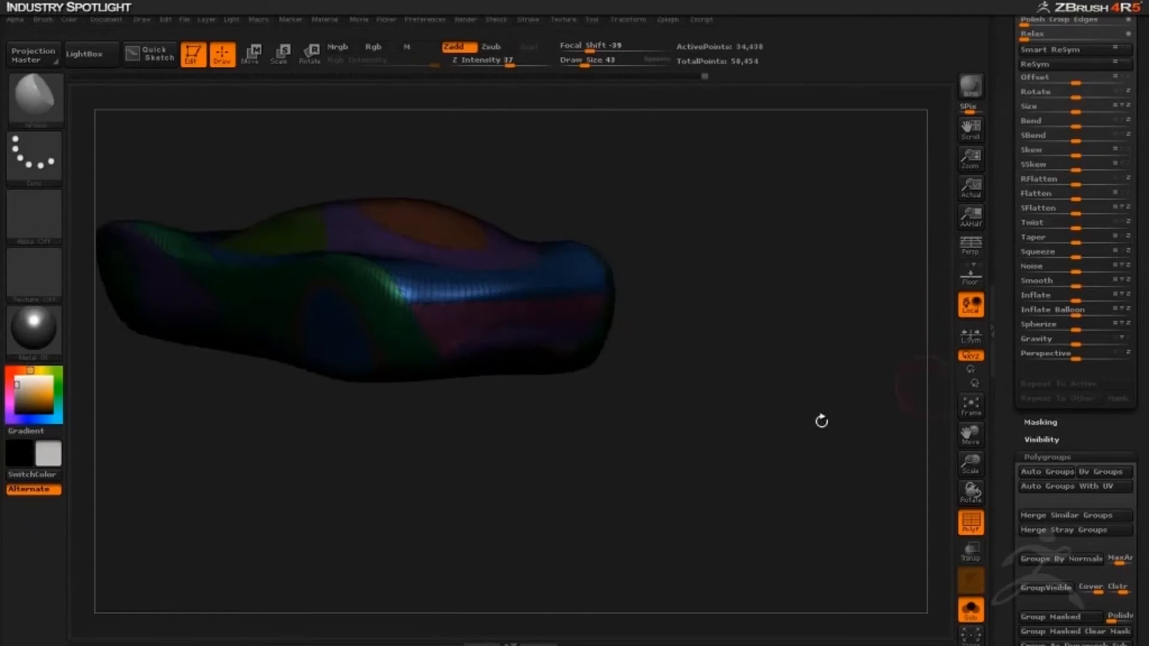
mouse_move(820, 419)
mouse_down()
mouse_move(680, 384)
mouse_move(689, 443)
mouse_move(684, 403)
mouse_move(698, 436)
mouse_move(526, 495)
mouse_move(443, 352)
mouse_up()
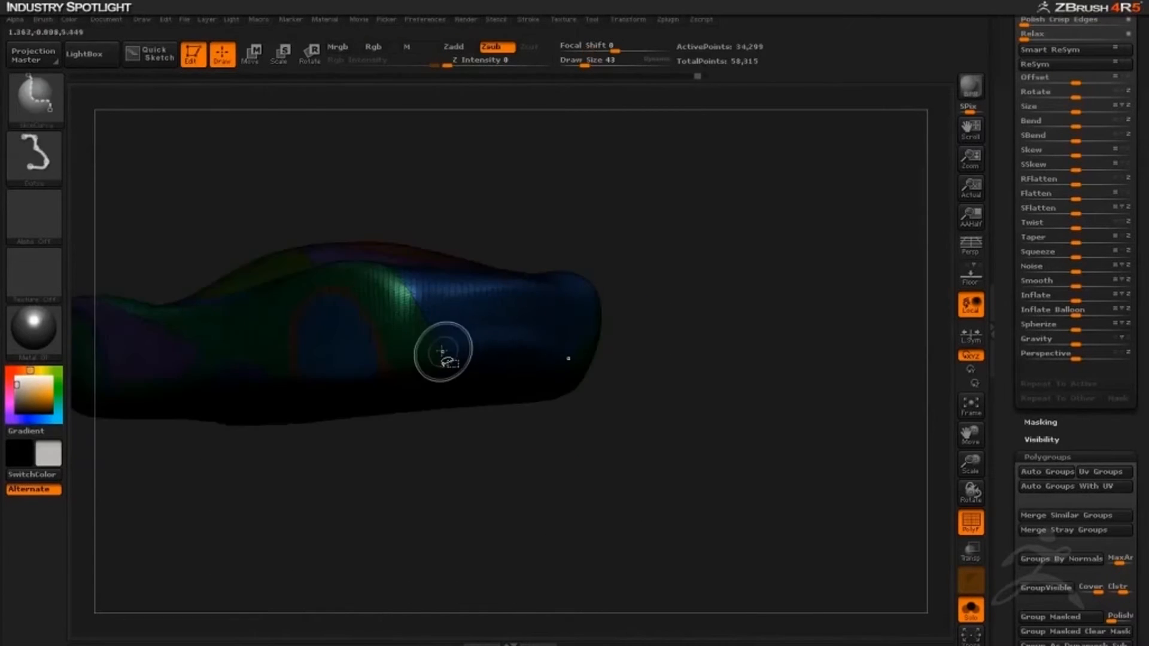
- Isolate the rear and side panels and slice the lower rear bumper off with an angled curve behind the wheel
ctrl+shift+click(442, 351)
drag(411, 440, 280, 485)
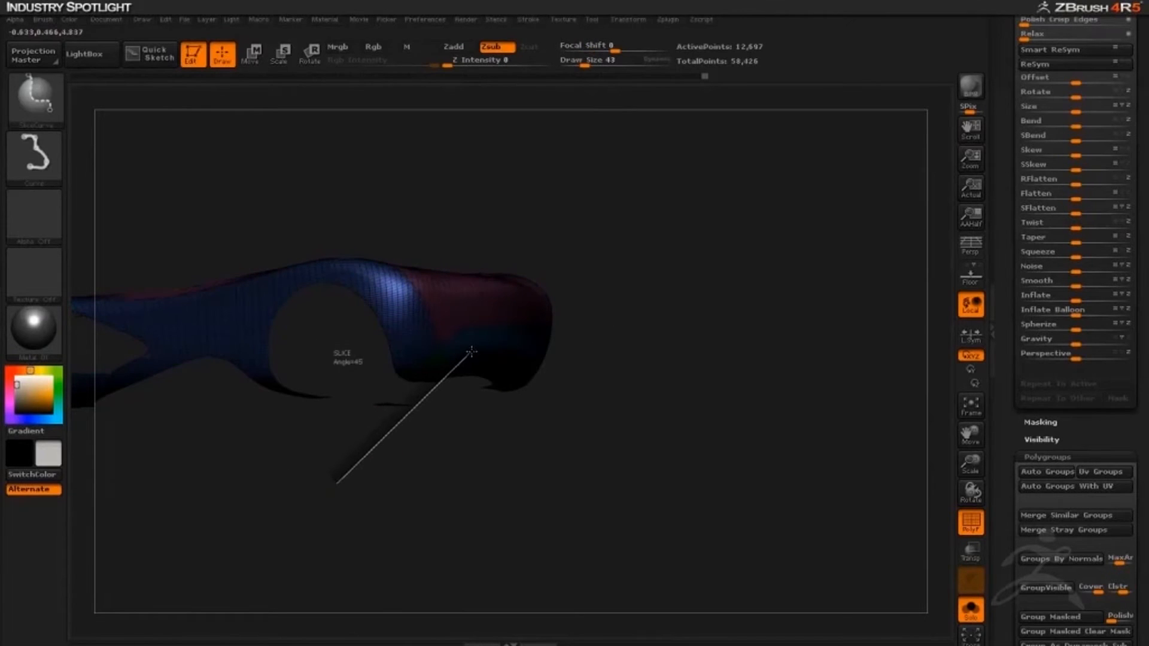
ctrl+shift+drag(512, 345, 592, 337)
drag(652, 428, 561, 445)
drag(499, 337, 513, 469)
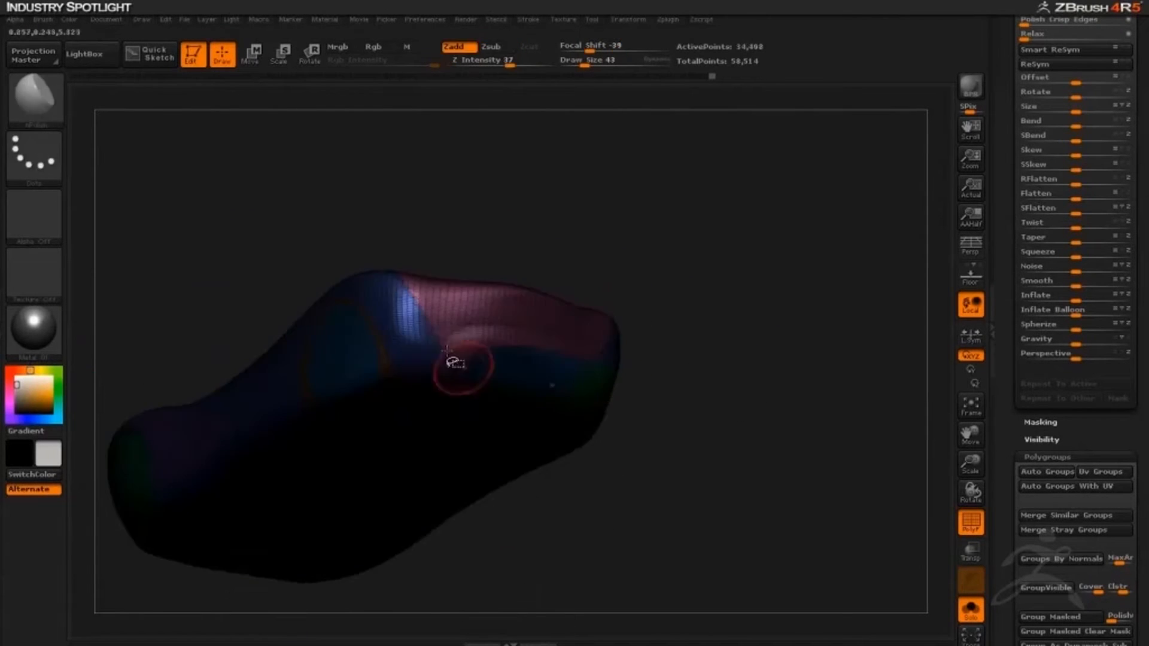
- Set the selection brush to SelectRect for the lower rear bumper pieces and inspect the underside of the whole body
click(36, 105)
key(p)
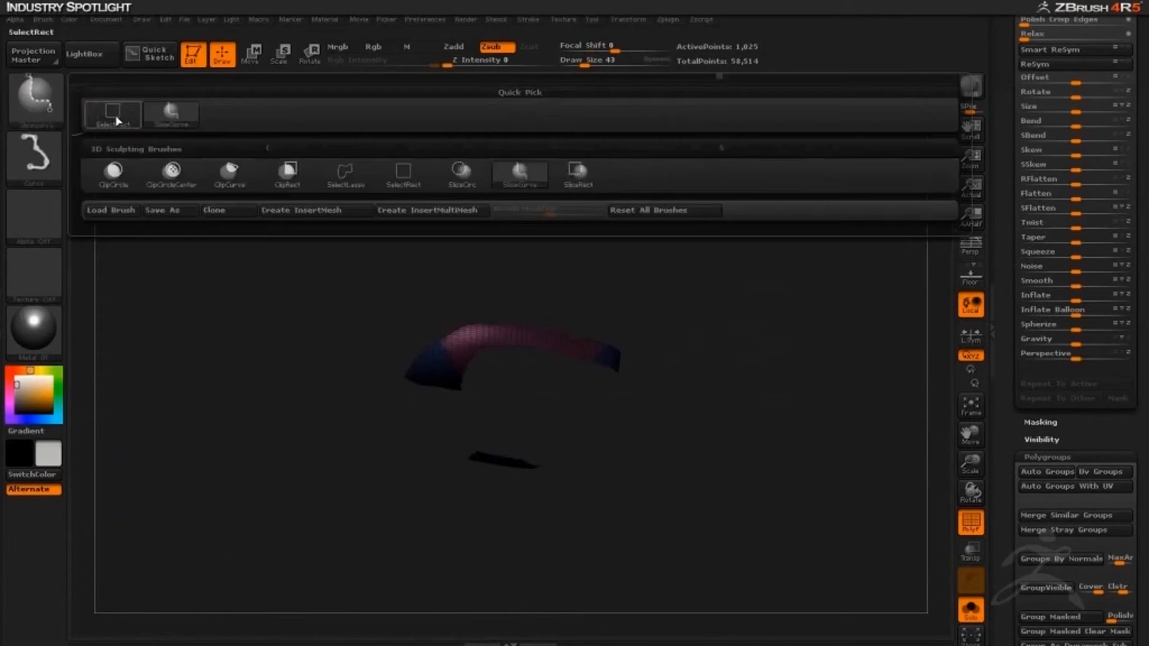
click(113, 117)
scroll(1047, 335, down, 4)
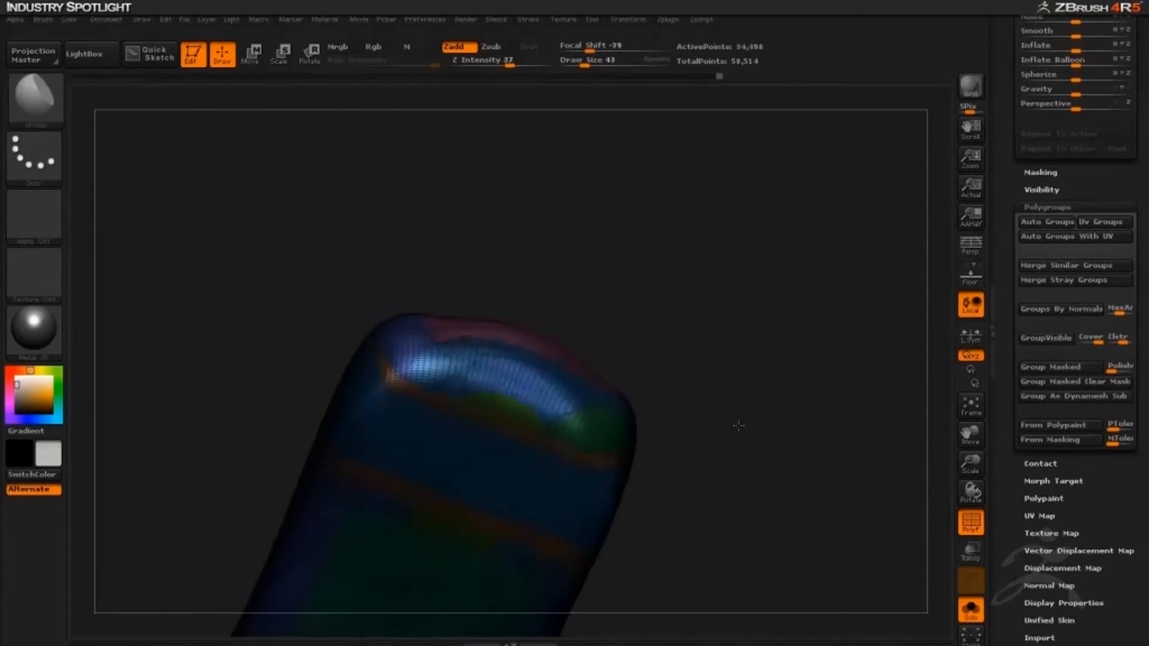
drag(739, 426, 748, 526)
- Mirror and weld the newly sliced rear panels to the other side and hide the polygroup wireframe
scroll(1011, 367, up, 10)
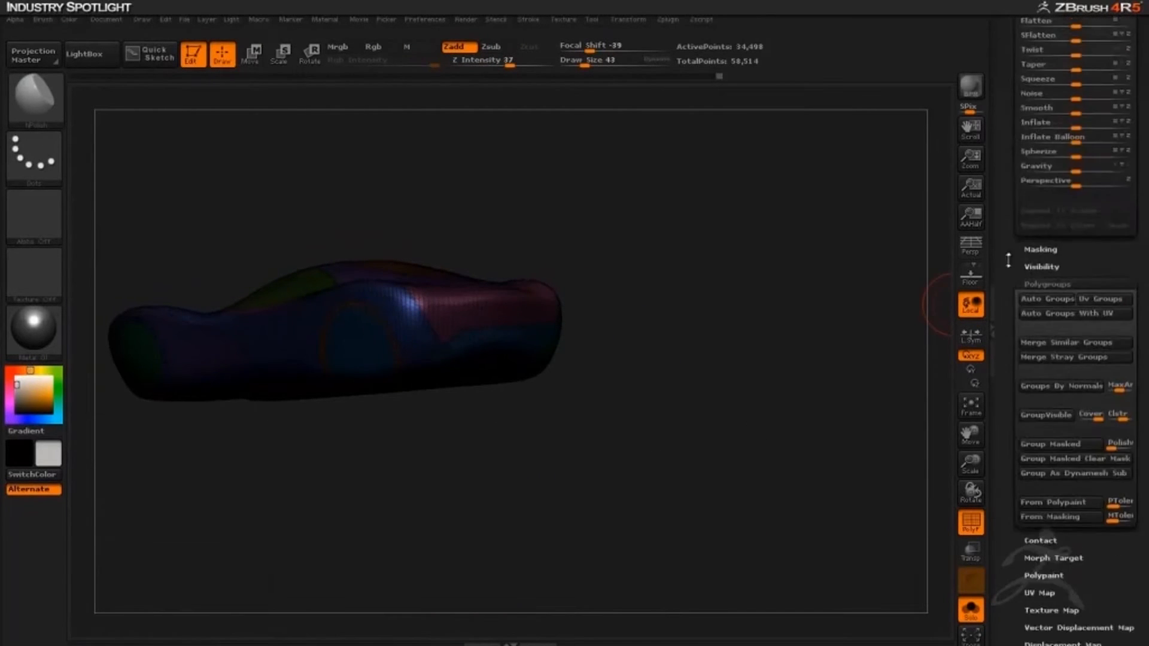
drag(679, 451, 545, 503)
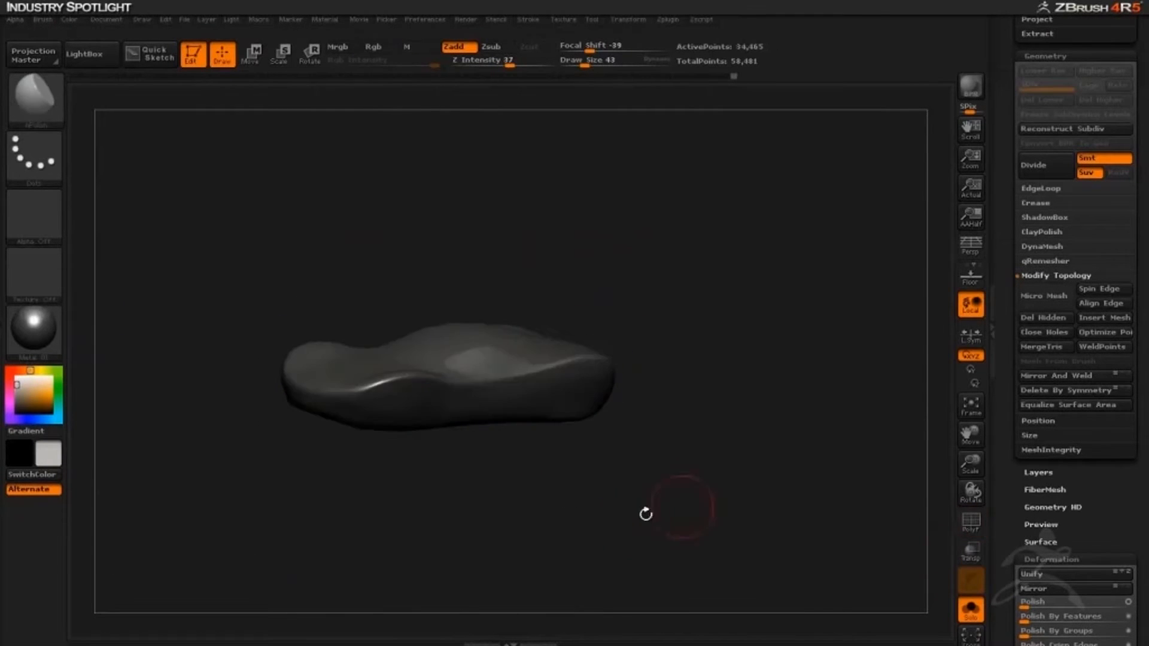
mouse_move(646, 513)
mouse_down()
mouse_move(643, 557)
mouse_move(777, 305)
mouse_up()
- Apply GroupsLoops with 3 loops and GPolish 50 along all polygroup borders and check the panels with the wireframe shown
scroll(1012, 382, down, 5)
key(ctrl+z)
drag(760, 445, 742, 472)
drag(891, 337, 879, 359)
drag(1012, 254, 1011, 309)
drag(1009, 525, 1011, 554)
drag(1011, 320, 1012, 407)
click(1030, 409)
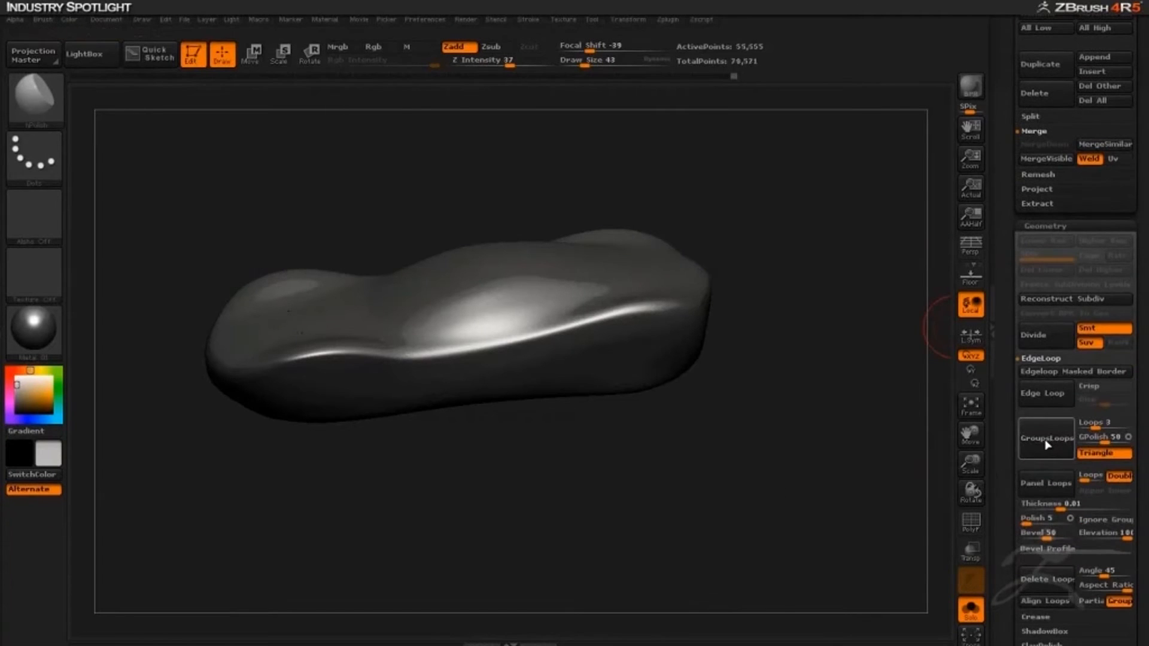
click(1047, 444)
key(shift+f)
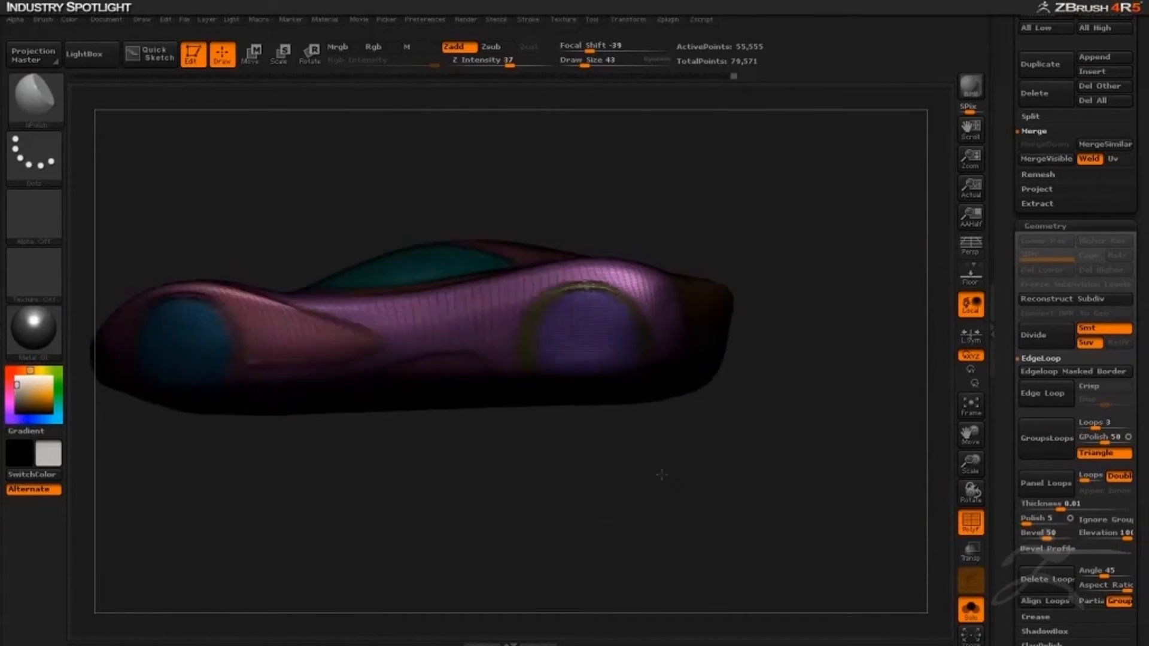
drag(661, 474, 469, 258)
- Push the unmasked wheel areas inward to recess them into the body and prepare to mirror the change
drag(1010, 299, 1078, 251)
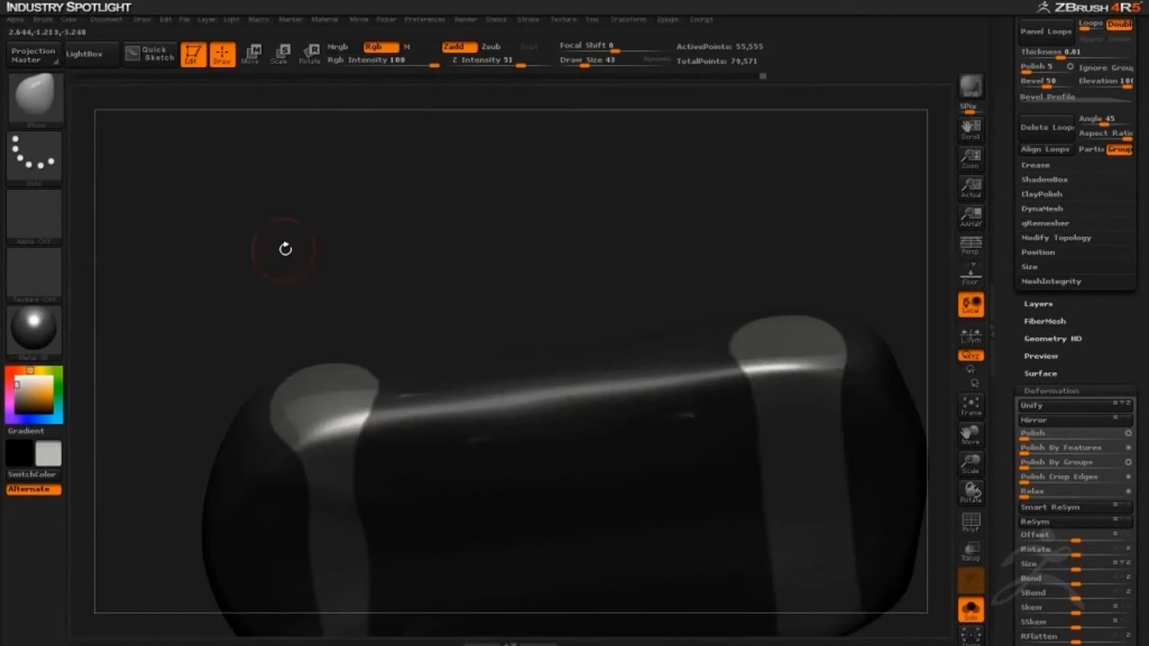
shift+drag(285, 249, 291, 270)
key(w)
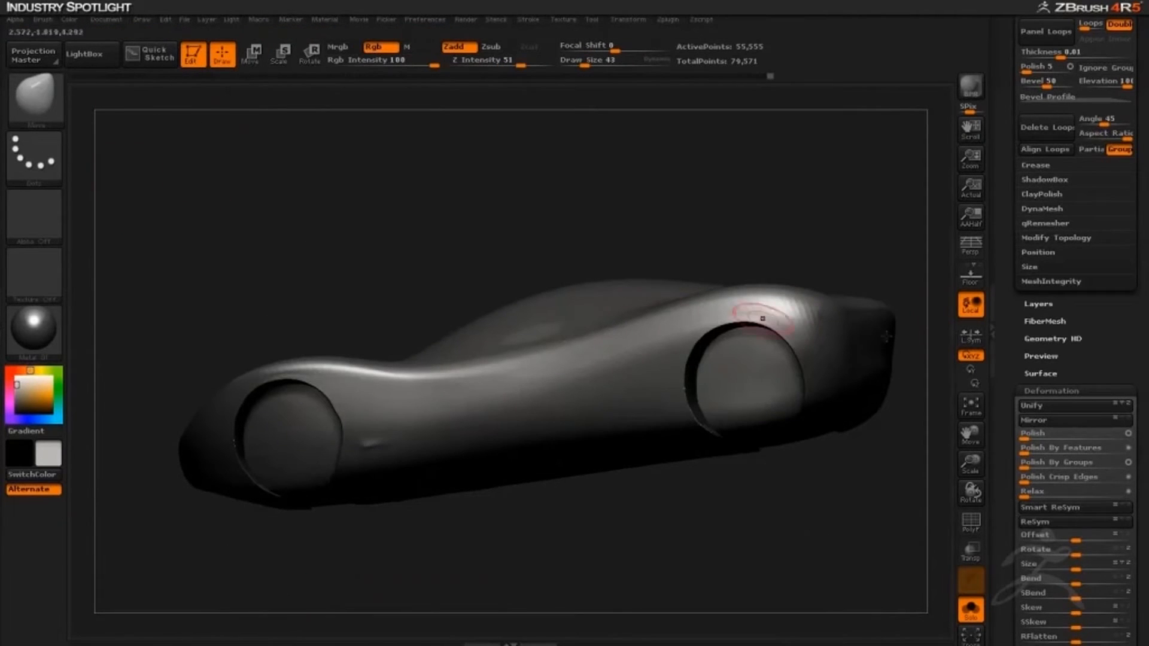
click(1056, 238)
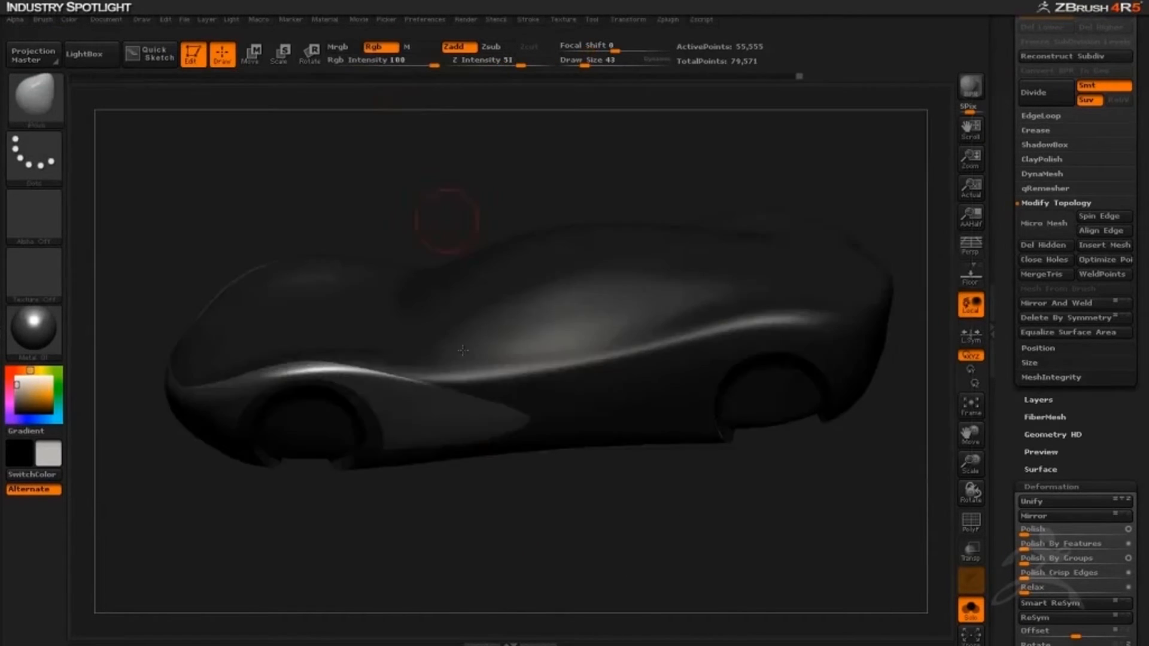
- Reshape the unmasked front fender with the Move brush at draw sizes 251 and 84 so it flares outward
key(space)
drag(514, 426, 541, 426)
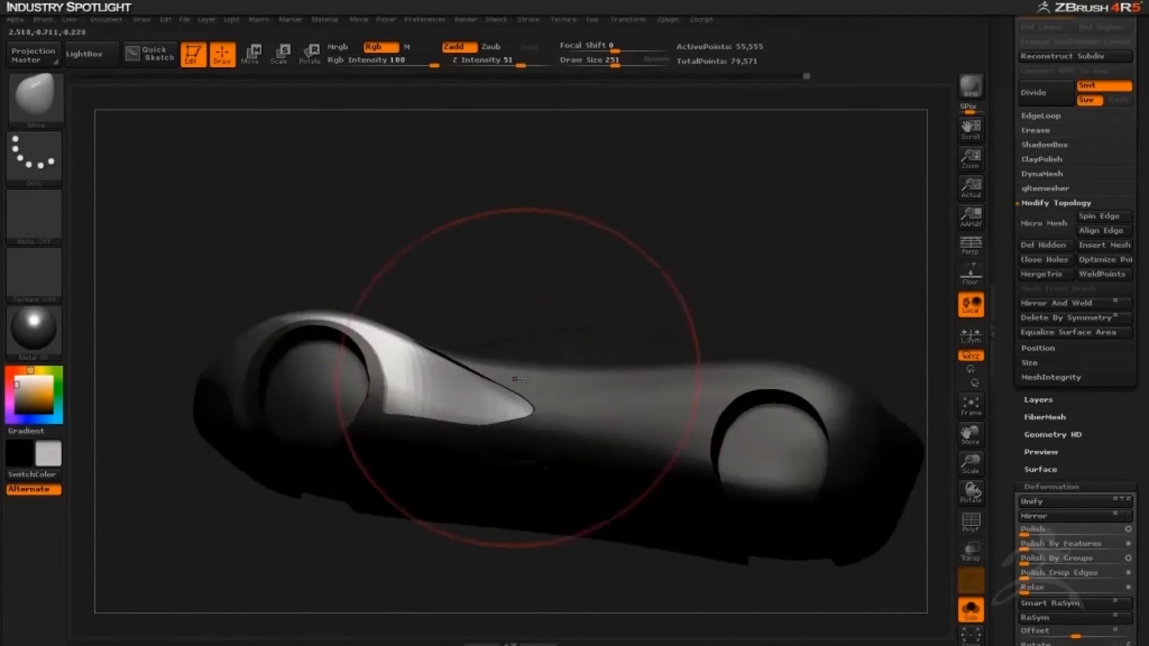
key(space)
drag(550, 390, 533, 394)
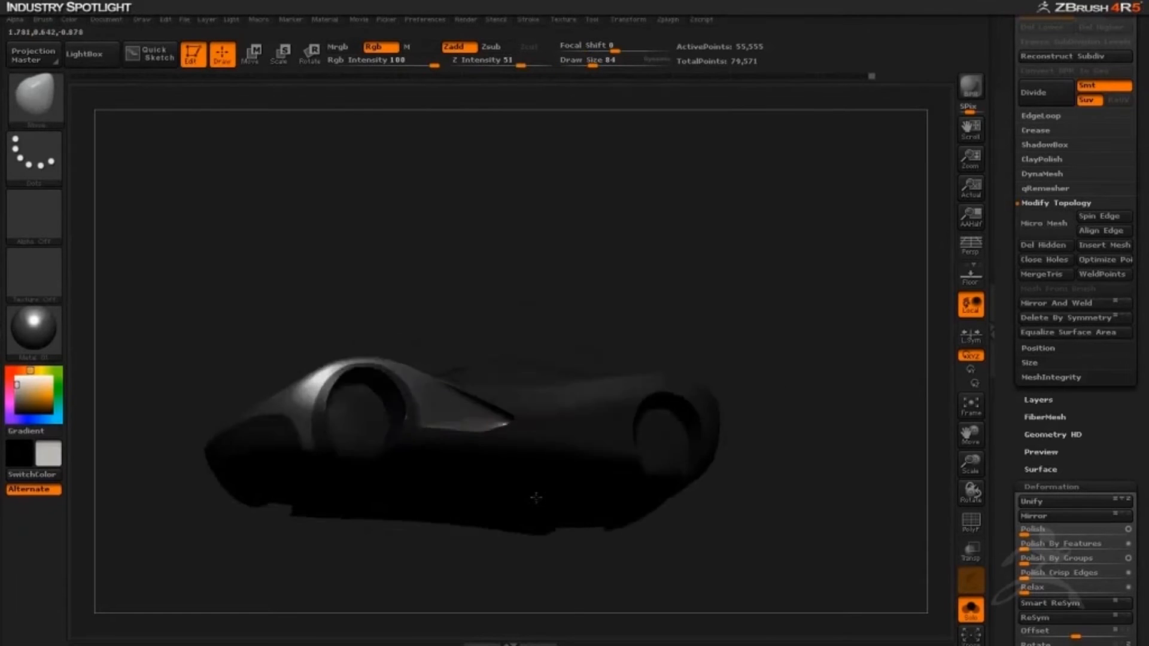
mouse_move(598, 514)
mouse_down()
mouse_move(462, 513)
mouse_move(483, 567)
mouse_move(520, 533)
mouse_up()
drag(526, 479, 469, 495)
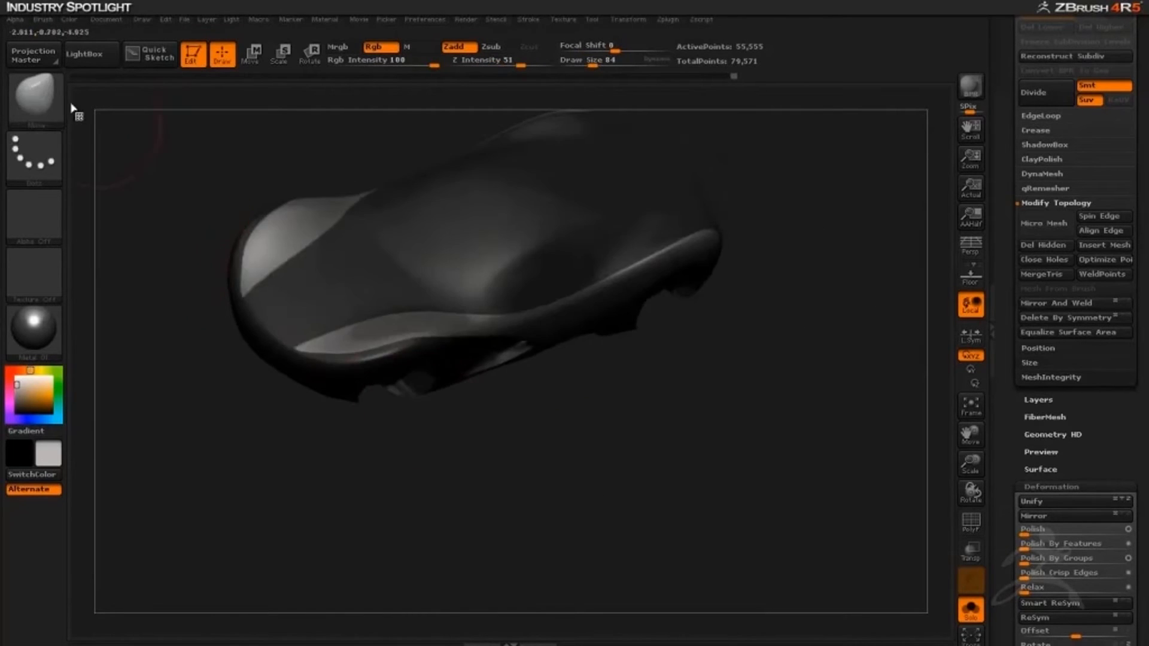
- Switch to the polishing brush and flatten the rear fender surface behind the wheel arch at draw size 84
click(59, 103)
click(347, 331)
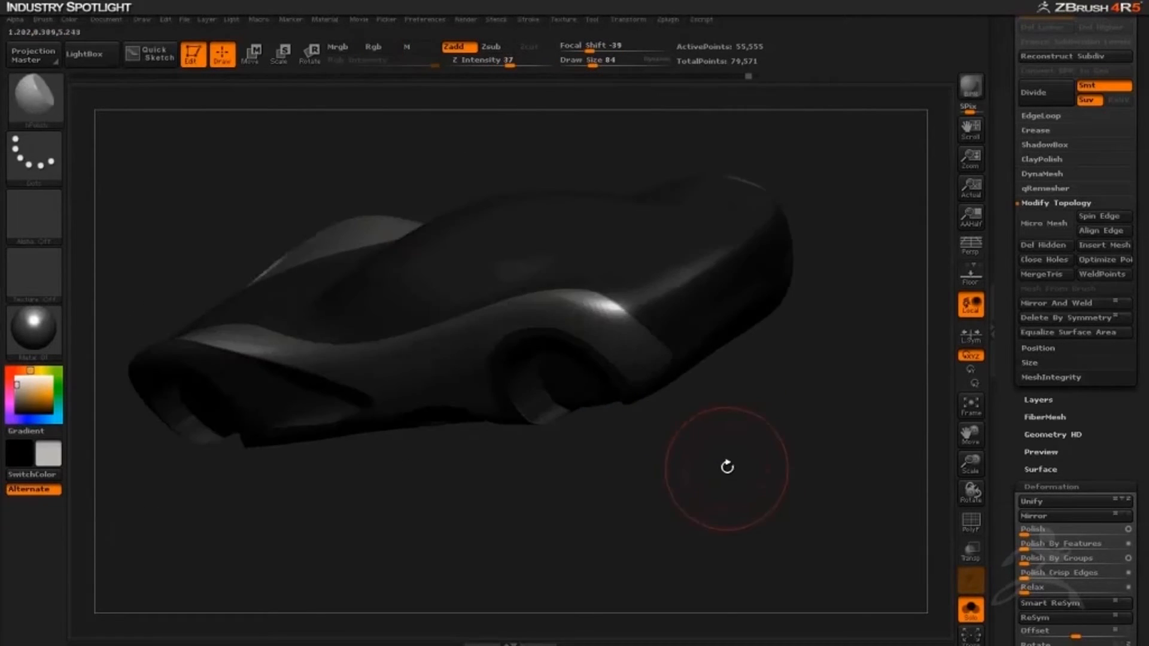
drag(727, 467, 659, 453)
drag(507, 446, 592, 443)
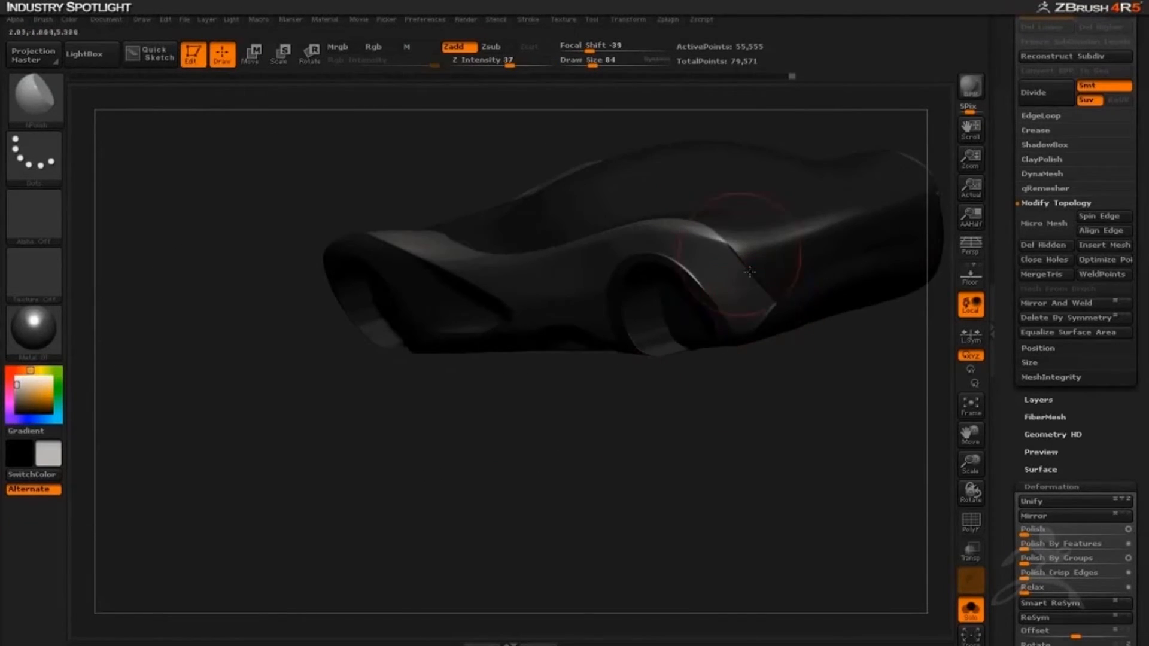
- Set the draw size to 37 and smooth the surface around the rear wheel arch
key(space)
shift+drag(700, 262, 706, 282)
shift+drag(697, 279, 657, 252)
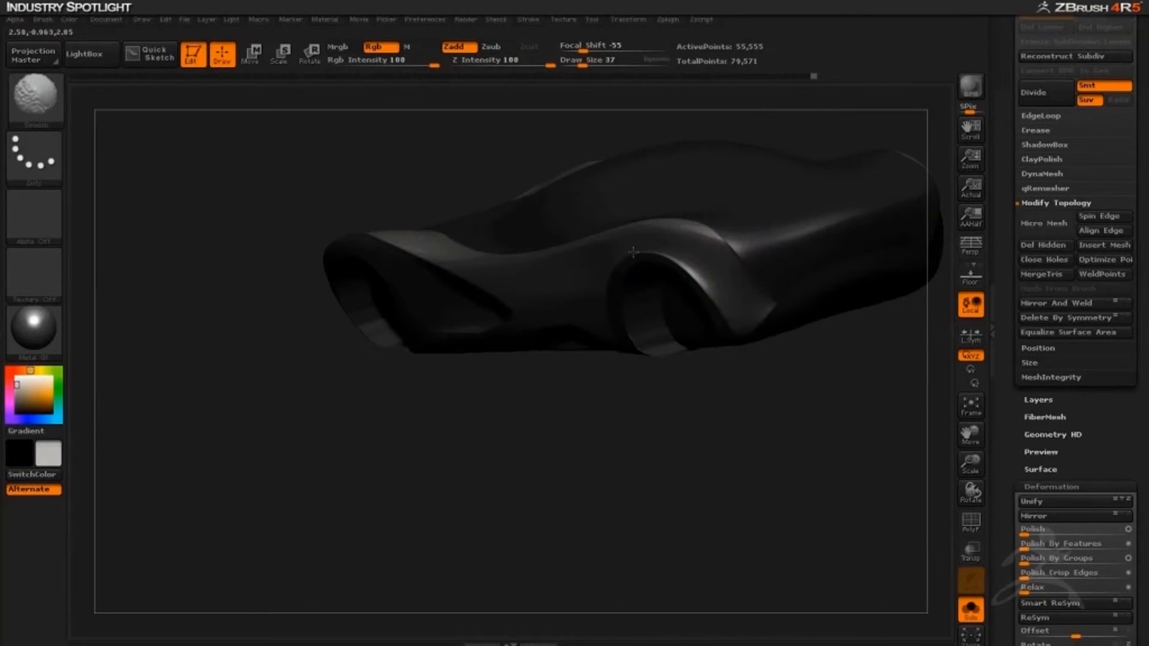
drag(747, 350, 603, 297)
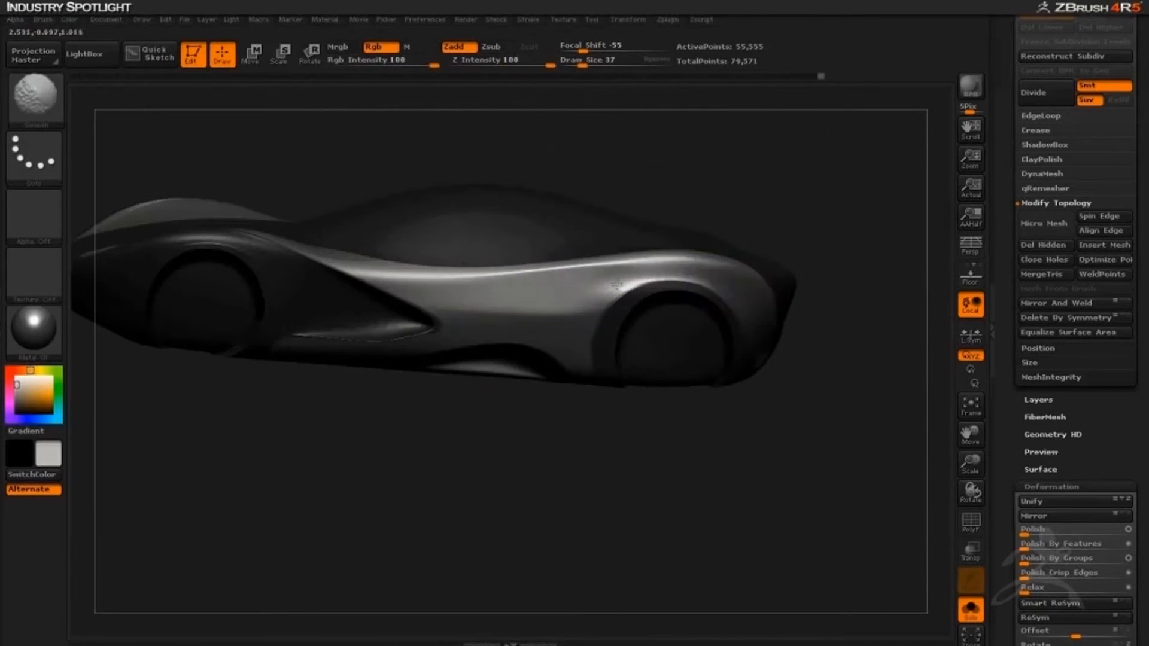
- Isolate the panel beside the rear wheel to examine it and show the whole body
mouse_move(539, 455)
mouse_down()
mouse_move(600, 475)
mouse_move(604, 413)
mouse_move(218, 495)
mouse_move(284, 519)
mouse_move(508, 515)
mouse_up()
ctrl+shift+click(605, 365)
ctrl+shift+click(580, 431)
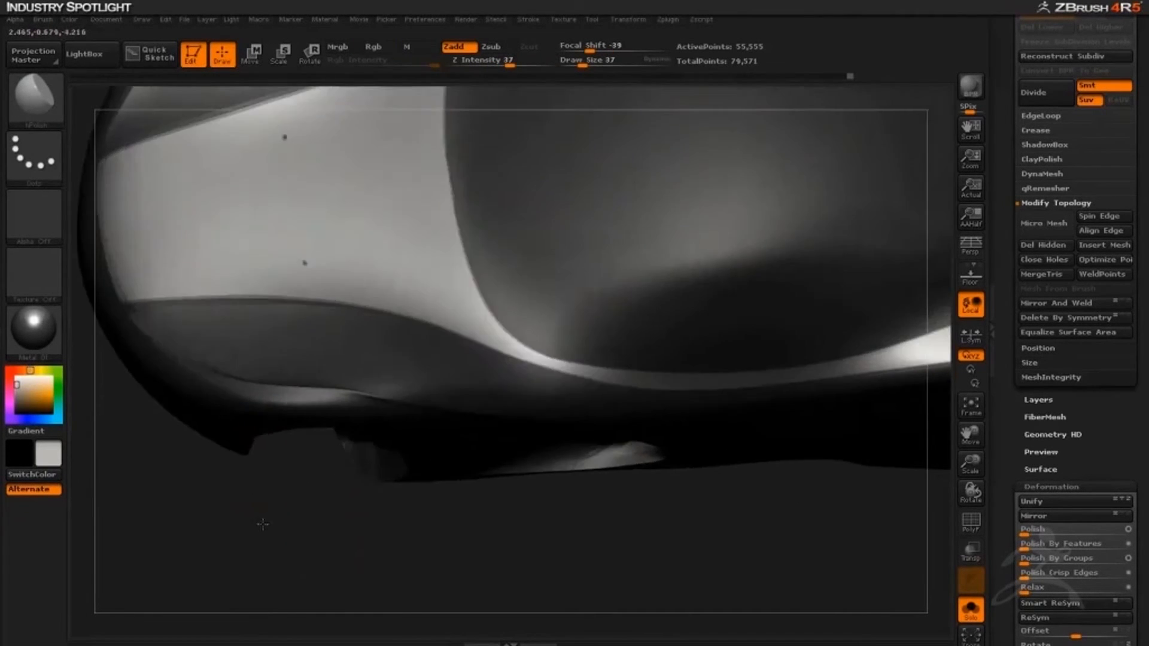
- Switch to a clay brush and isolate the hood panel with its wireframe displayed
drag(263, 523, 259, 493)
click(36, 99)
click(171, 111)
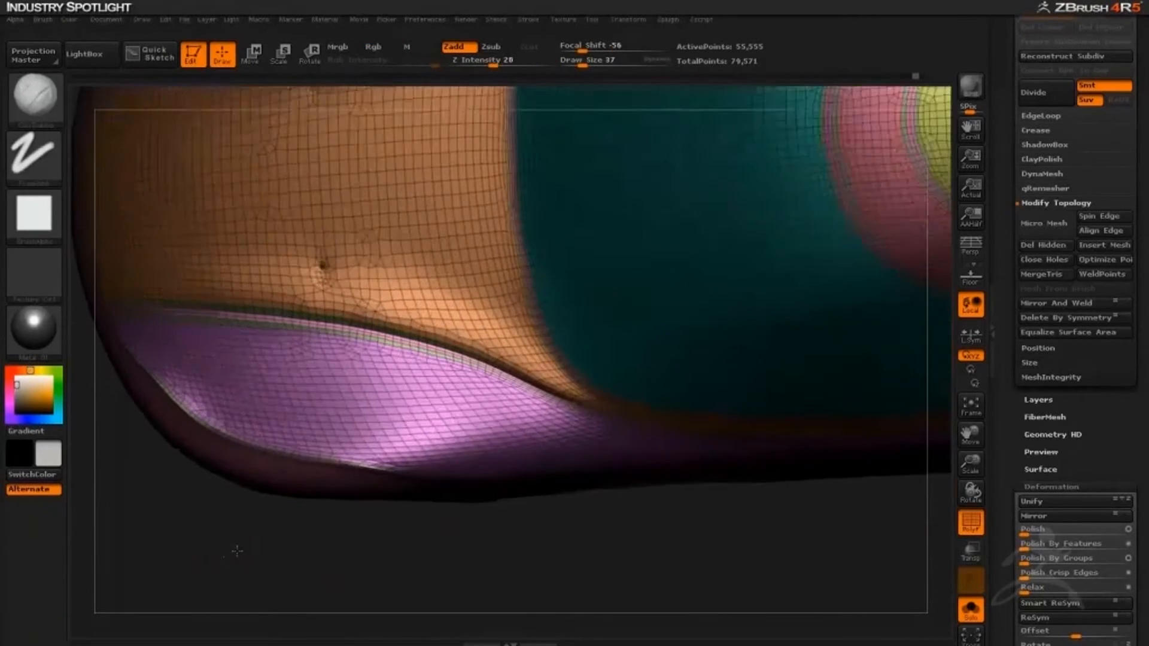
ctrl+shift+drag(318, 241, 362, 280)
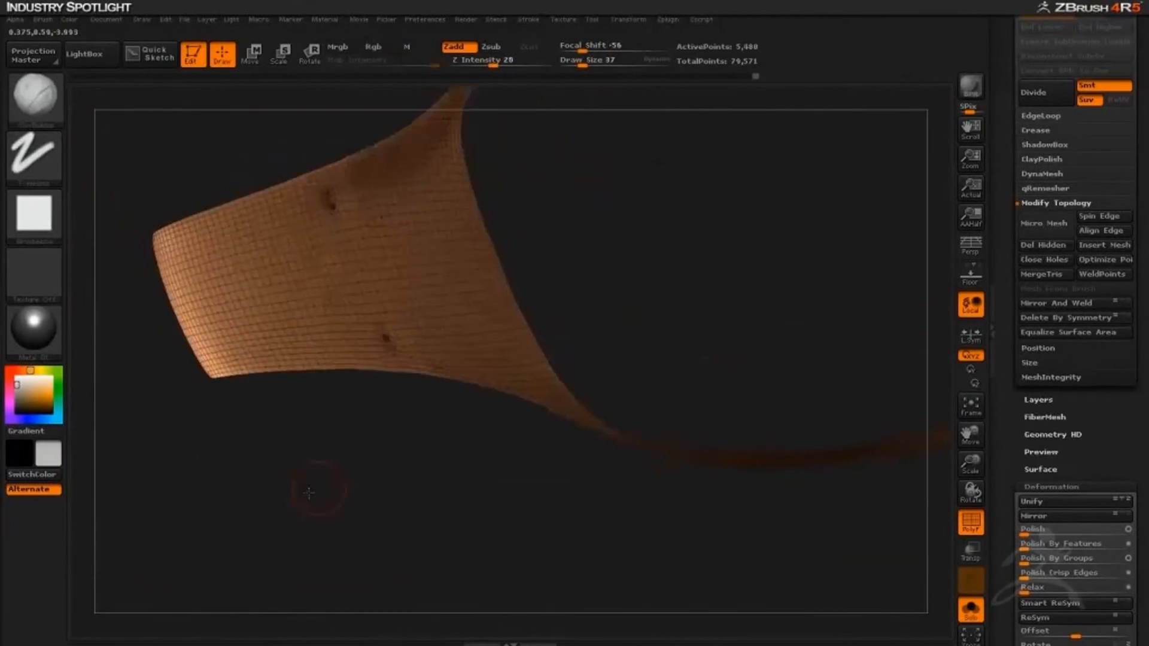
scroll(1026, 490, down, 10)
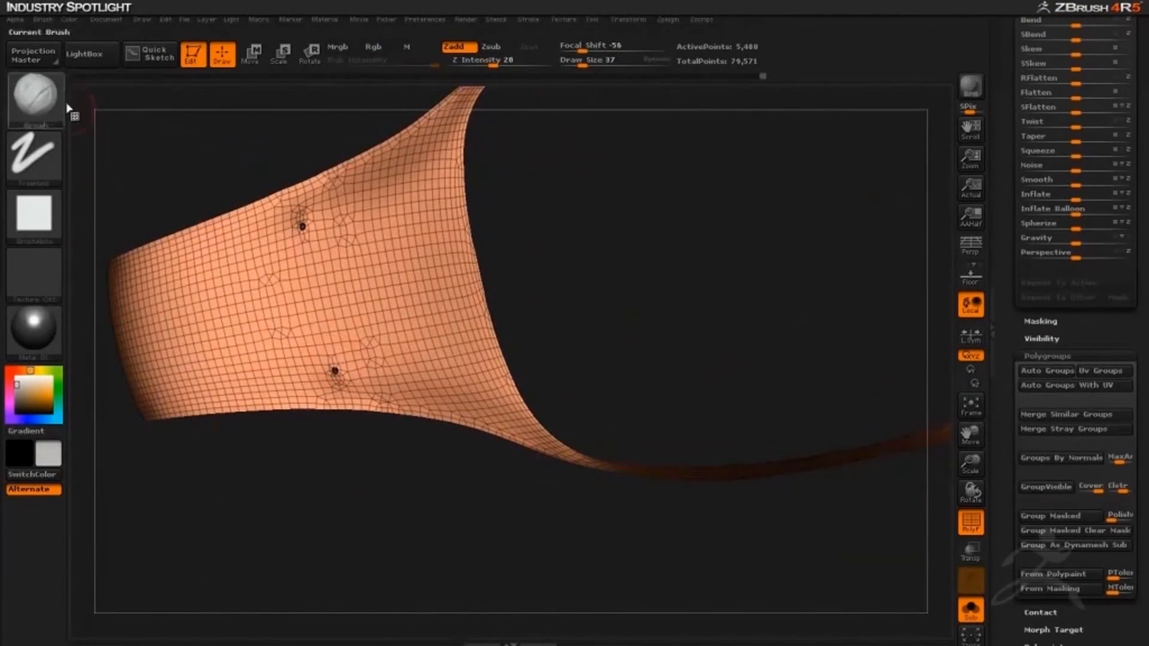
- Switch to the hPolish brush and polish the isolated hood panel at draw size 37
click(63, 107)
click(229, 115)
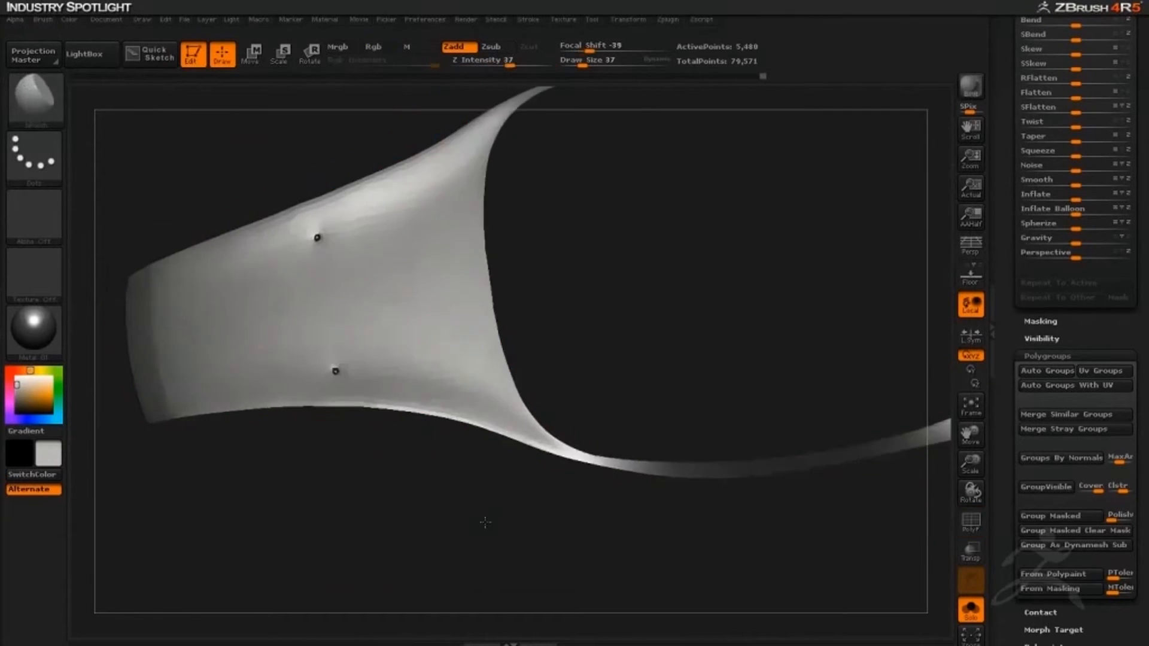
drag(431, 538, 385, 245)
drag(184, 378, 436, 504)
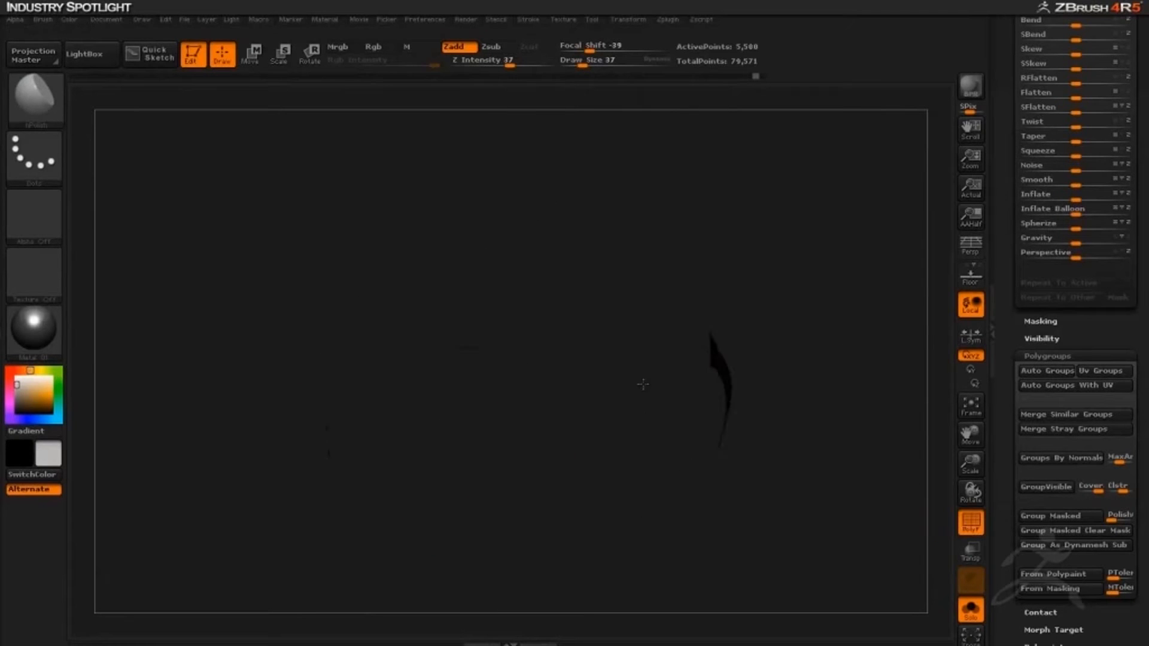
- Use the SelectLasso brush to select an area of the hood panel and show the whole body
drag(643, 384, 628, 353)
ctrl+shift+click(39, 99)
ctrl+shift+click(346, 180)
mouse_move(242, 245)
ctrl+shift+mouse_down()
mouse_move(501, 407)
mouse_move(478, 385)
ctrl+shift+mouse_up()
ctrl+shift+click(600, 500)
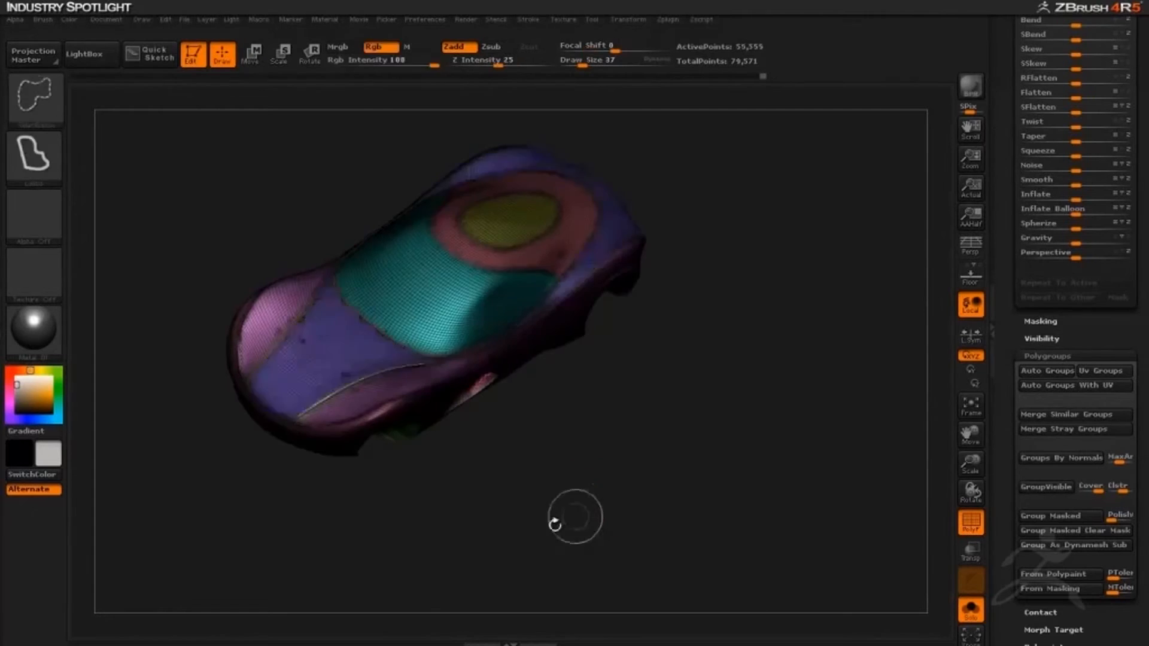
drag(558, 522, 478, 598)
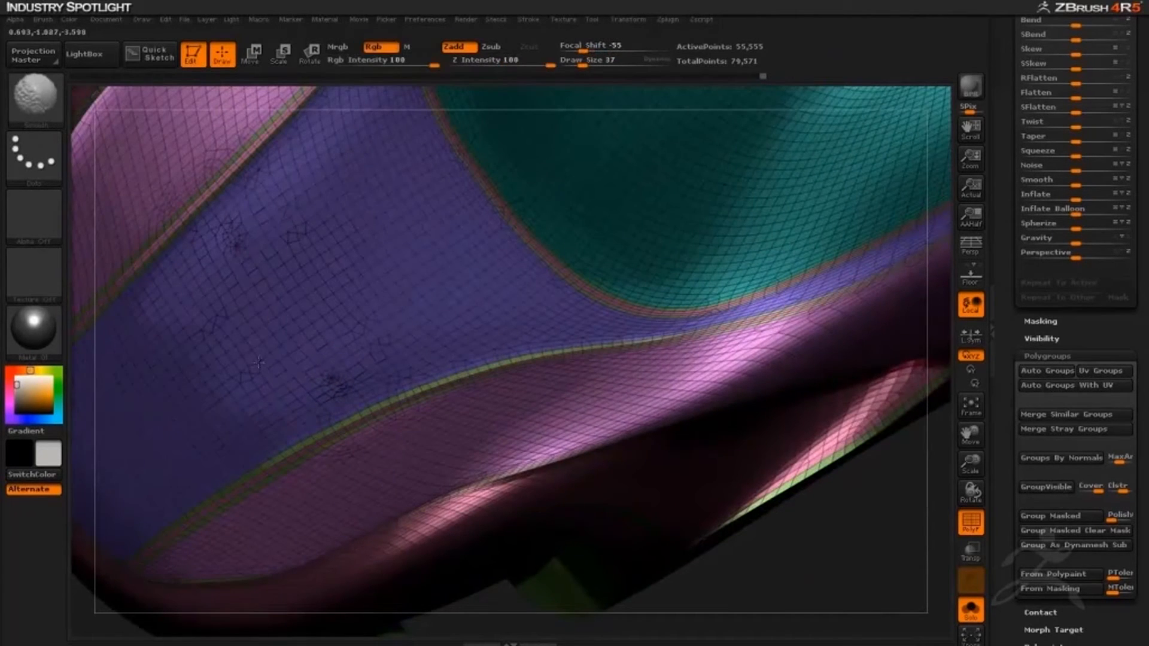
- Smooth the pinched spots on the hood at draw sizes 37 and 106 with the wireframe turned off
shift+drag(259, 363, 299, 366)
key(shift+f)
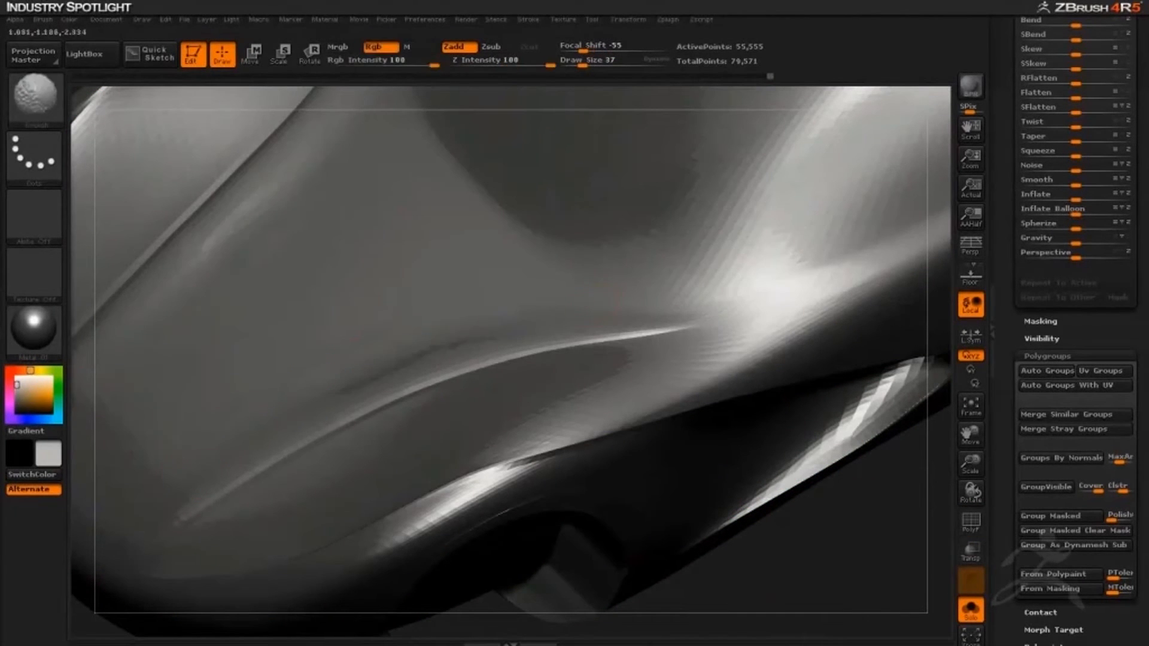
key(space)
drag(367, 386, 381, 385)
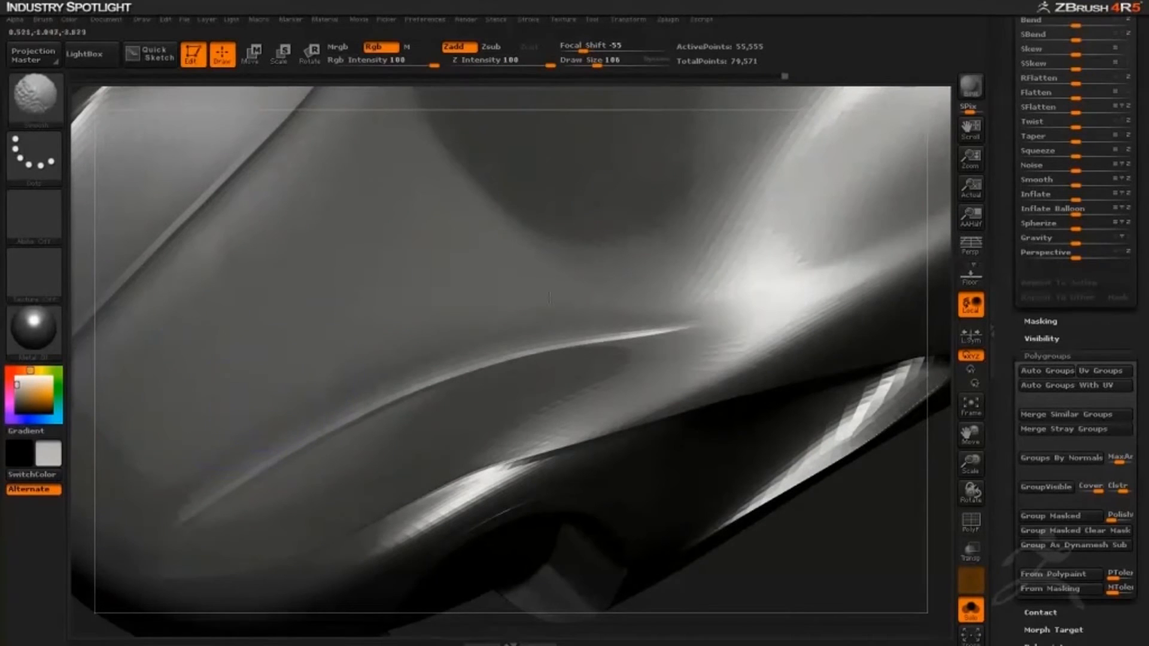
key(space)
- Isolate the windshield panel, polish it with a larger draw size, and show the whole body
mouse_move(774, 503)
mouse_down()
mouse_move(802, 477)
mouse_move(674, 492)
mouse_move(656, 545)
mouse_move(686, 502)
mouse_move(662, 539)
mouse_move(700, 519)
mouse_up()
drag(776, 522, 712, 508)
ctrl+shift+click(544, 372)
key(space)
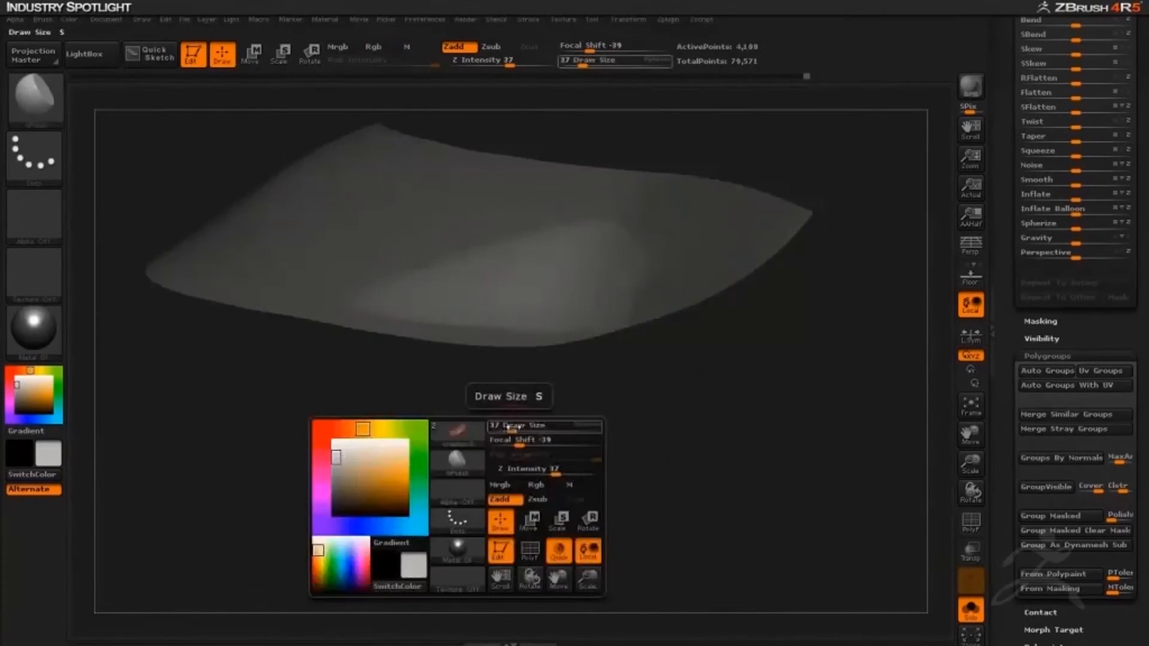
drag(506, 427, 523, 427)
ctrl+shift+click(675, 472)
mouse_move(674, 472)
mouse_down()
mouse_move(712, 528)
mouse_move(682, 543)
mouse_move(706, 541)
mouse_move(613, 531)
mouse_move(706, 509)
mouse_move(701, 490)
mouse_up()
- Reshape the unmasked windshield with the Move brush at draw size 210 and turn on perspective
key(b)
key(m)
key(v)
key(space)
drag(392, 353, 386, 352)
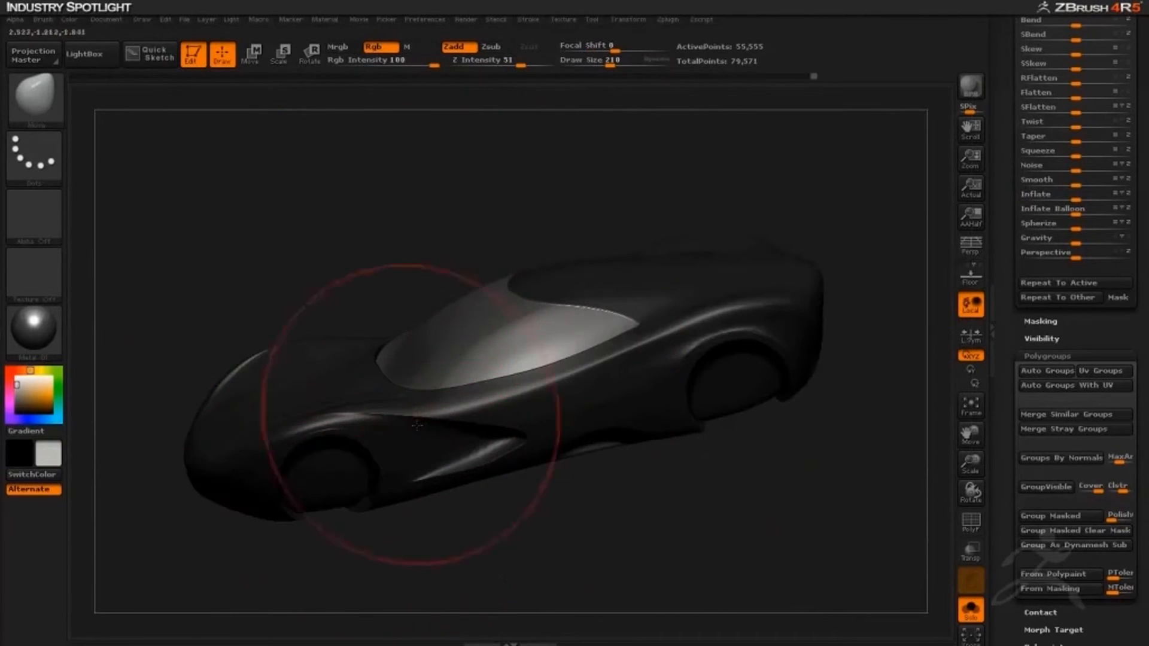
mouse_move(598, 519)
mouse_down()
mouse_move(688, 557)
mouse_move(616, 535)
mouse_move(718, 522)
mouse_move(679, 551)
mouse_up()
key(p)
mouse_move(599, 557)
mouse_down()
mouse_move(548, 573)
mouse_move(565, 571)
mouse_up()
- Apply the Inflate deformation to the oval roof panel and clear the mask from the body
ctrl+shift+click(747, 326)
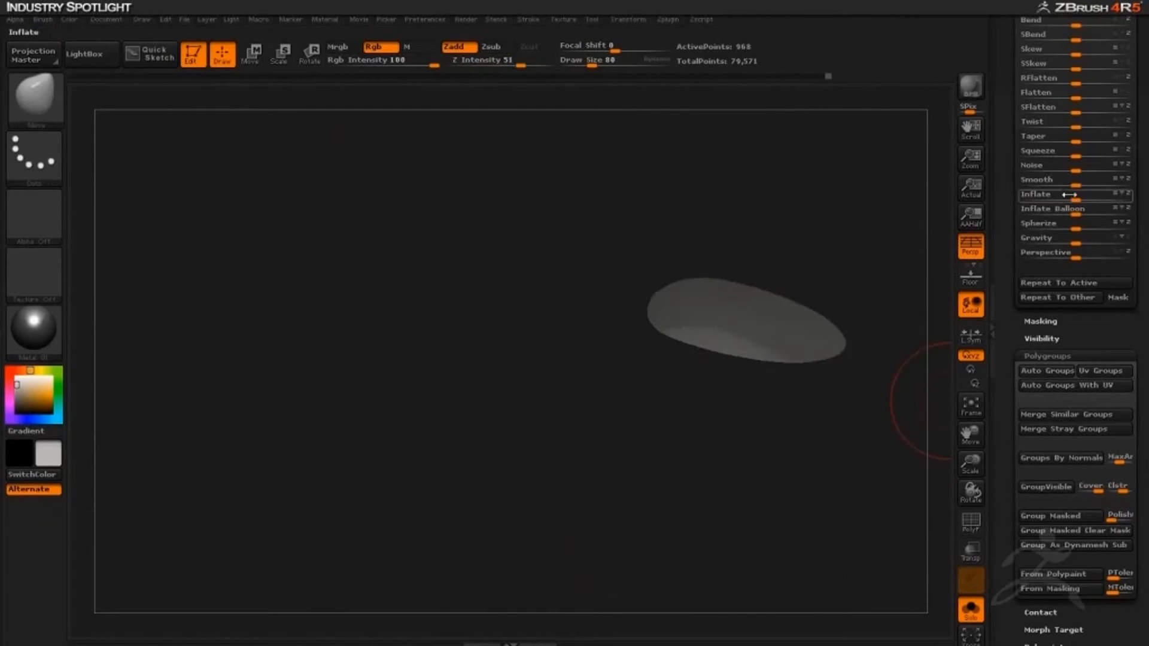
ctrl+shift+click(822, 494)
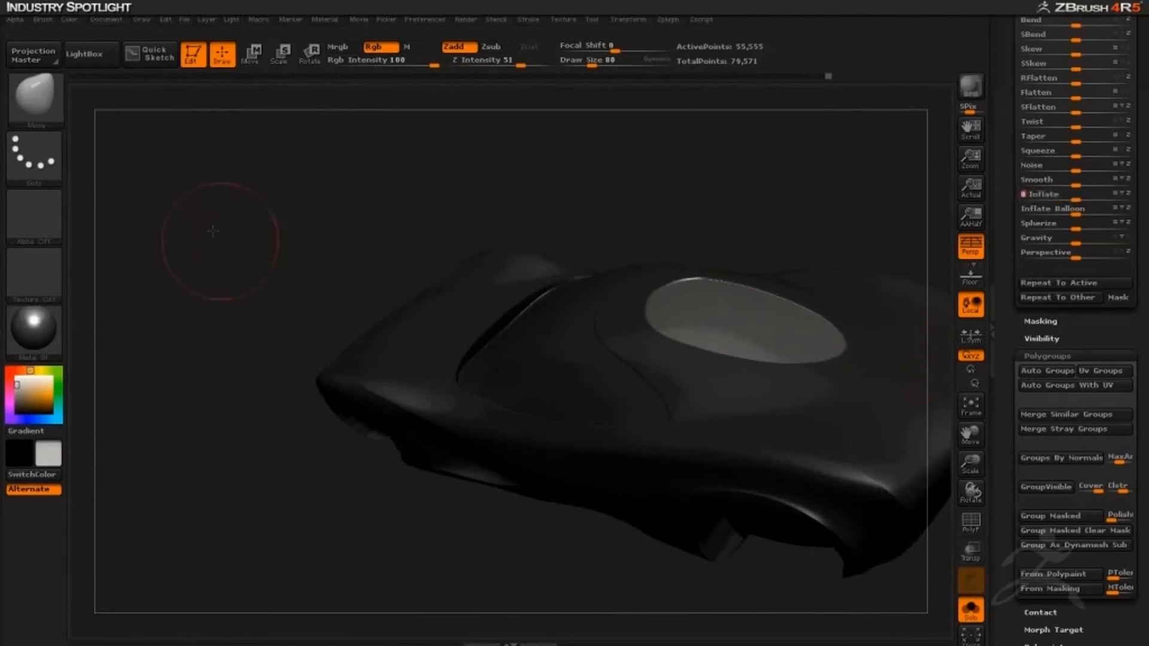
drag(212, 231, 237, 530)
ctrl+shift+click(457, 452)
ctrl+shift+click(231, 413)
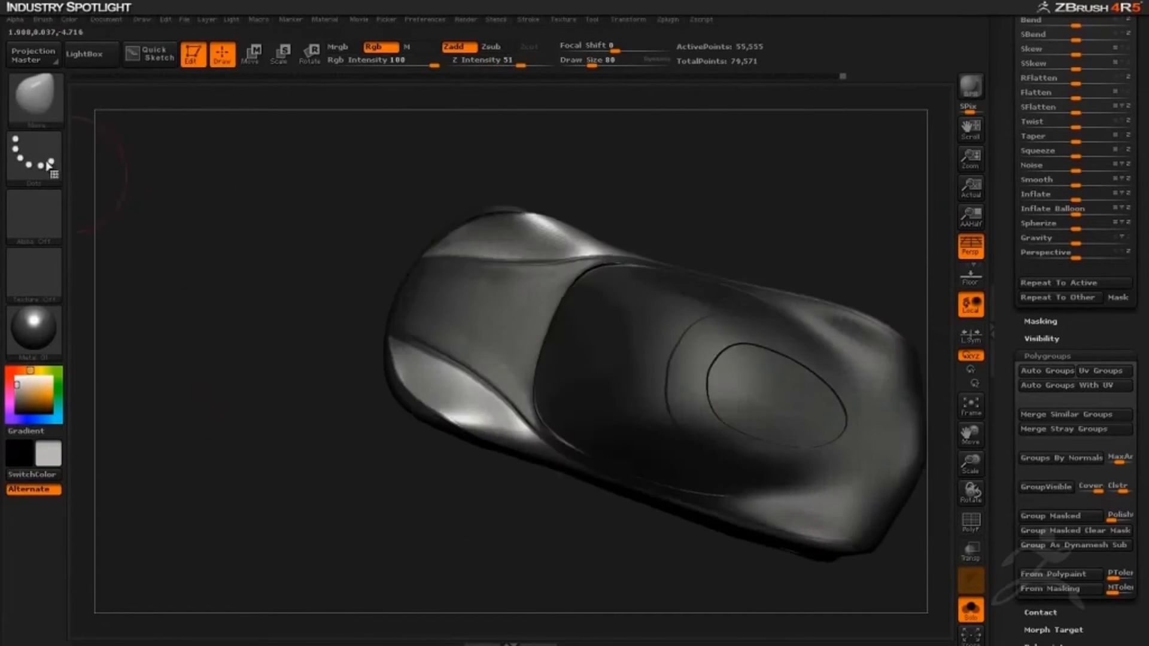
- Set the draw size to 73 and smooth the hood and front fender corner
click(36, 99)
click(413, 323)
key(s)
click(443, 361)
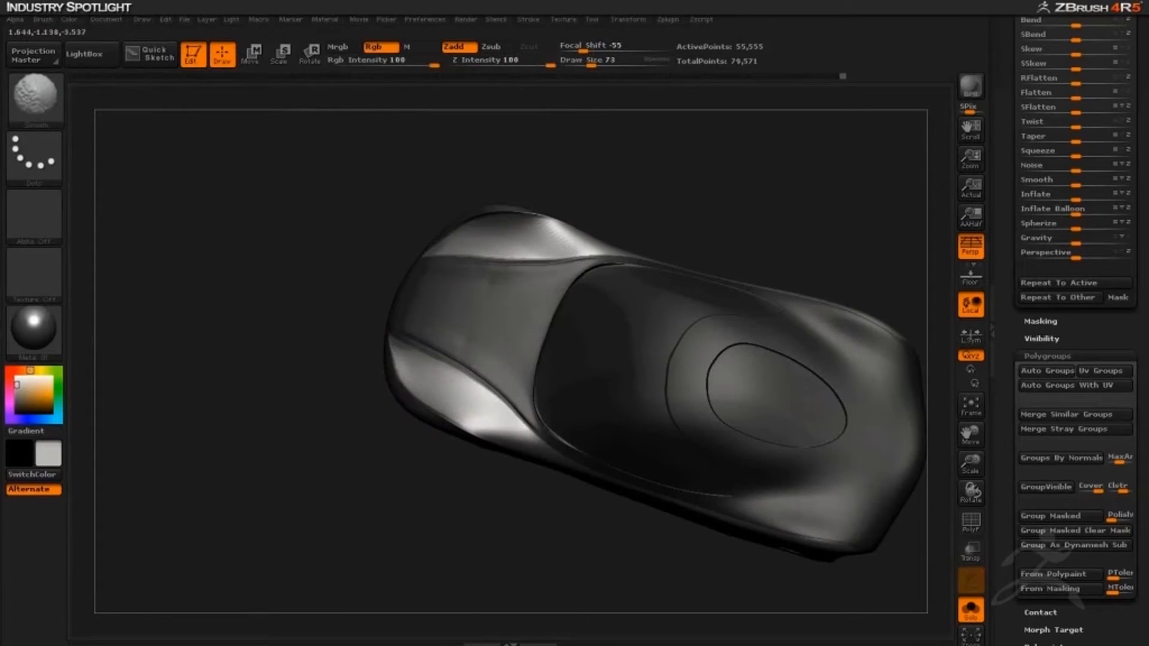
mouse_move(404, 344)
mouse_down()
mouse_move(287, 336)
mouse_move(381, 351)
mouse_move(269, 361)
mouse_move(299, 419)
mouse_up()
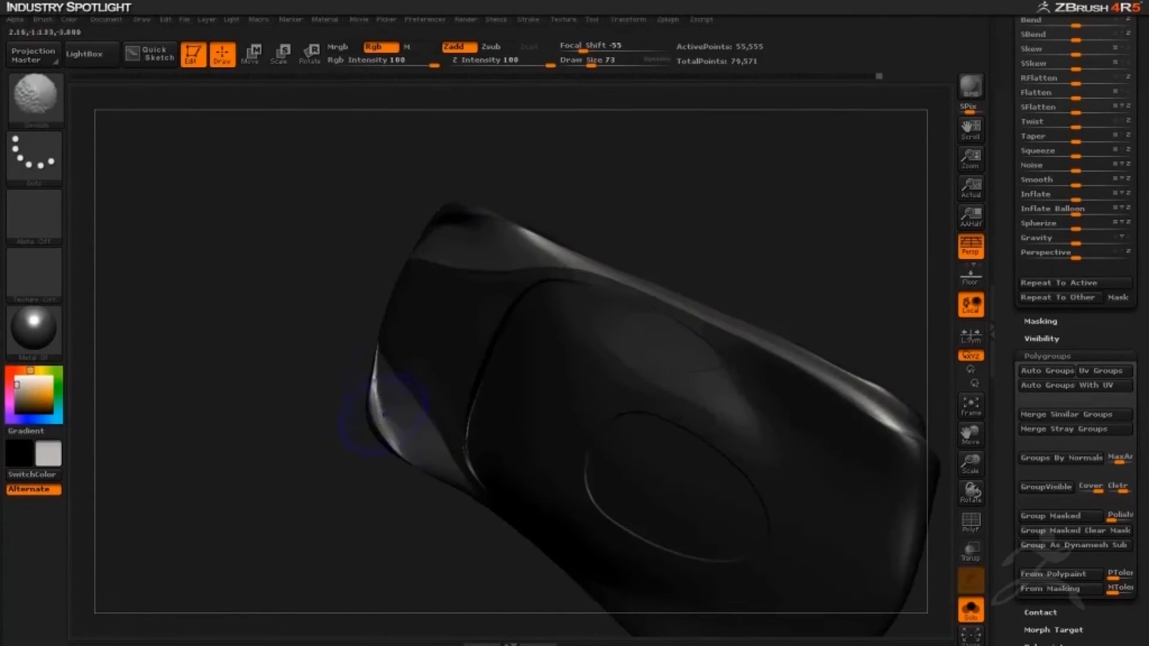
shift+drag(380, 431, 395, 413)
mouse_move(317, 383)
mouse_down()
mouse_move(300, 308)
mouse_move(192, 236)
mouse_move(210, 451)
mouse_move(335, 502)
mouse_up()
- Mask everything except the hood and rear deck panel and polish the hood with hPolish at draw size 73
ctrl+shift+click(483, 344)
ctrl+click(342, 389)
ctrl+shift+click(343, 389)
ctrl+click(342, 389)
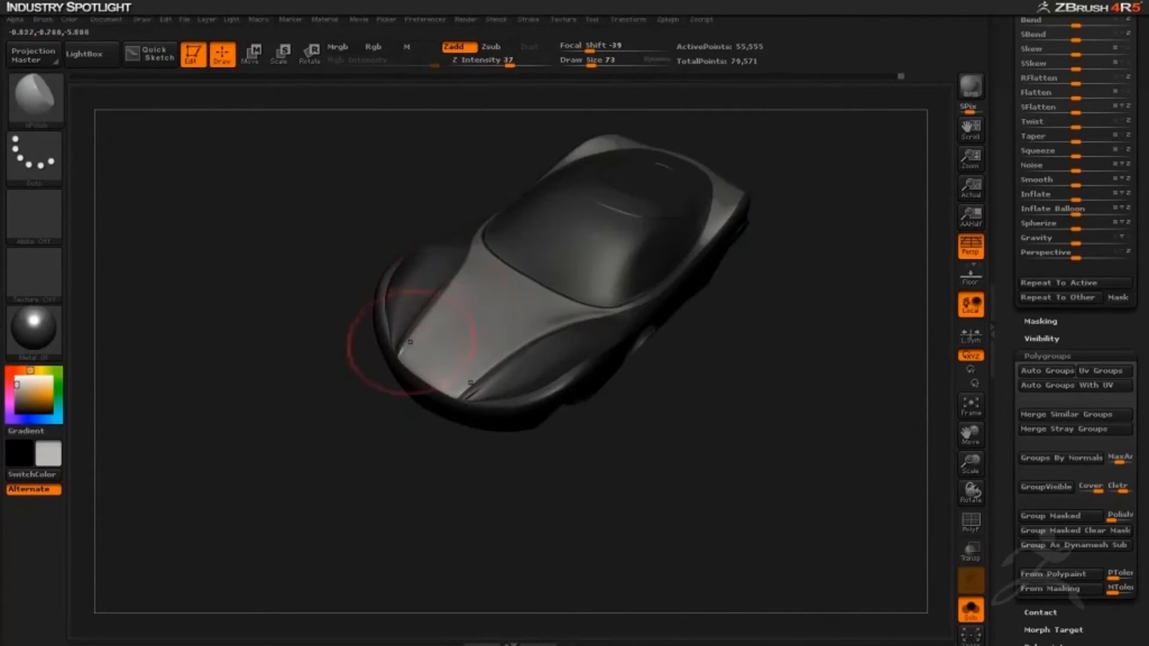
shift+drag(413, 360, 408, 354)
- Polish the unmasked rear deck and its edge over the rear fender at draw sizes 69 and 30
mouse_move(335, 455)
mouse_down()
mouse_move(633, 533)
mouse_move(653, 461)
mouse_up()
mouse_move(634, 506)
mouse_down()
mouse_move(664, 497)
mouse_move(688, 461)
mouse_up()
key(ctrl+i)
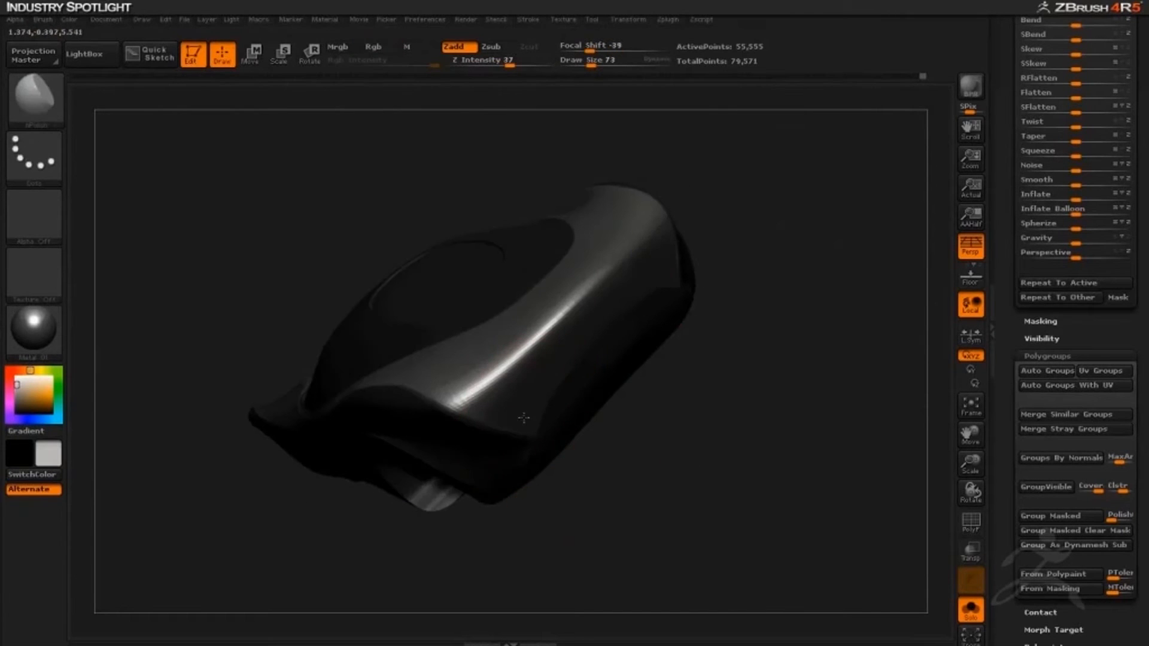
drag(476, 412, 509, 424)
key(space)
drag(435, 487, 419, 488)
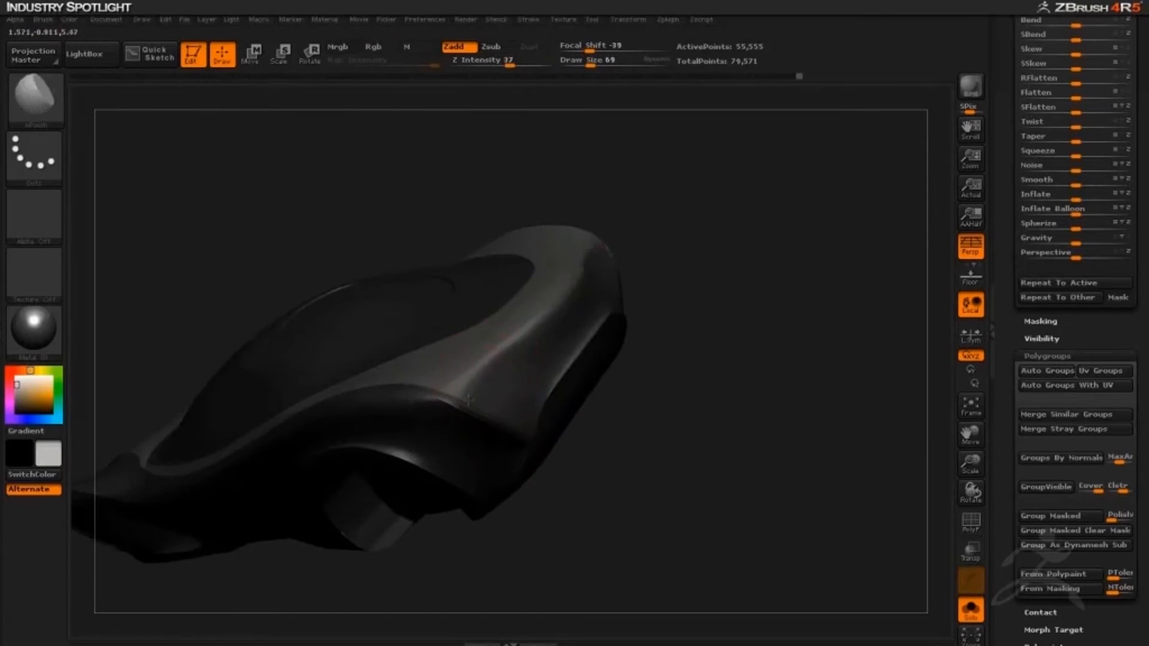
key(space)
drag(537, 424, 528, 425)
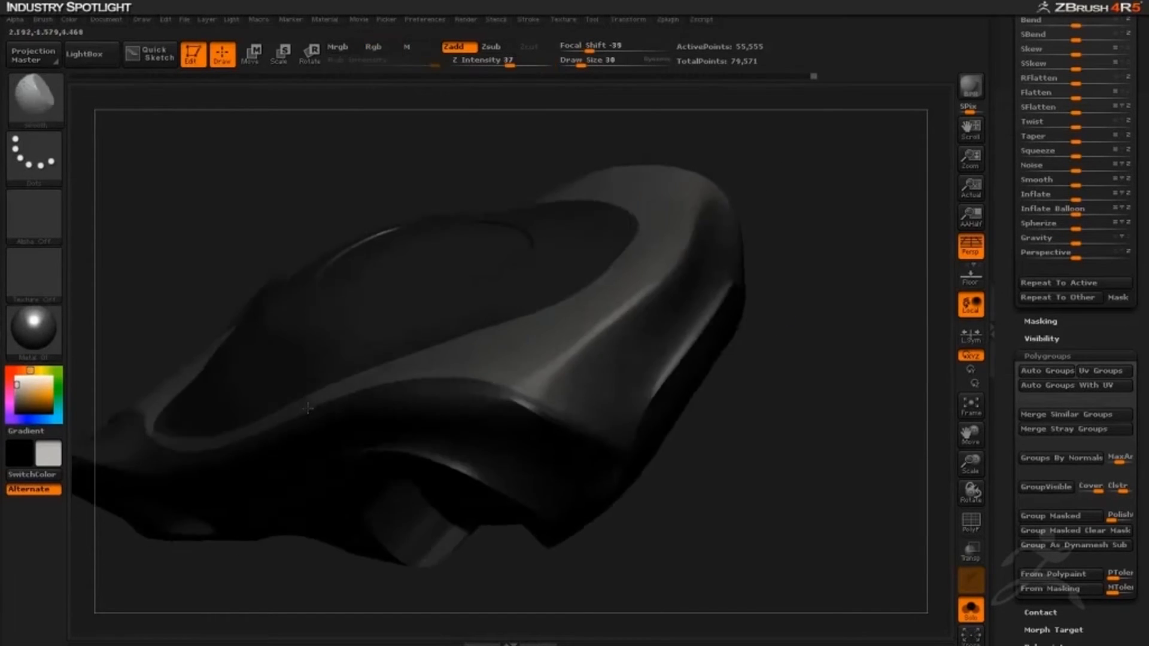
- Switch to the Move brush at draw size 385, adjust the overall body shape, and go to the Deformation settings
key(b)
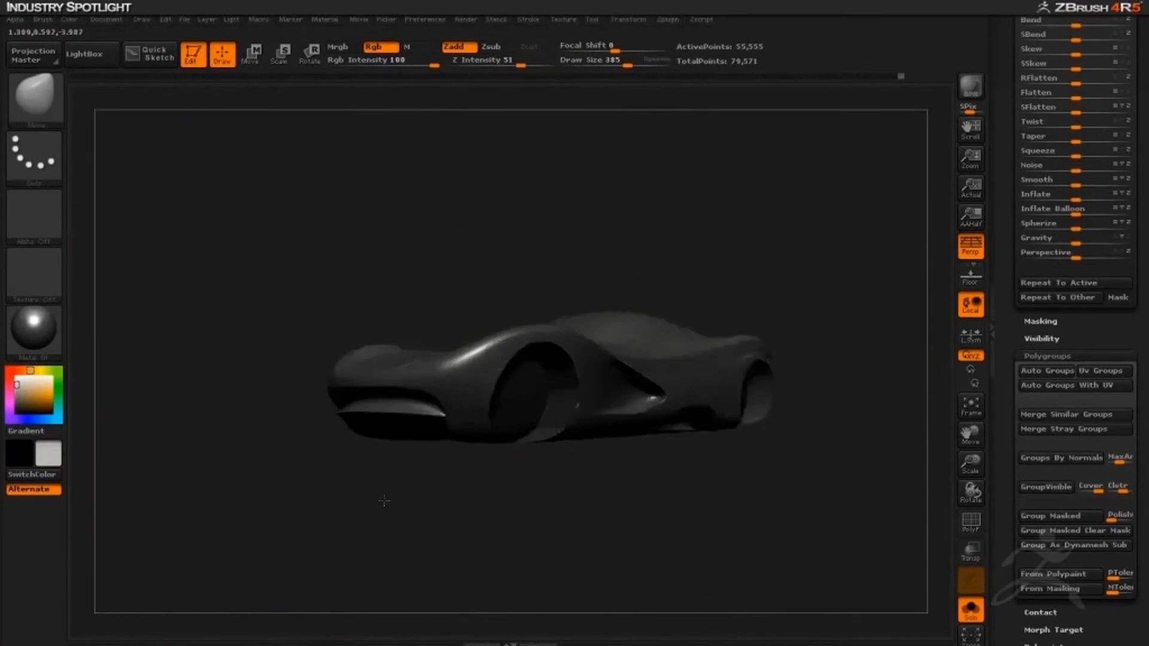
drag(772, 526, 790, 525)
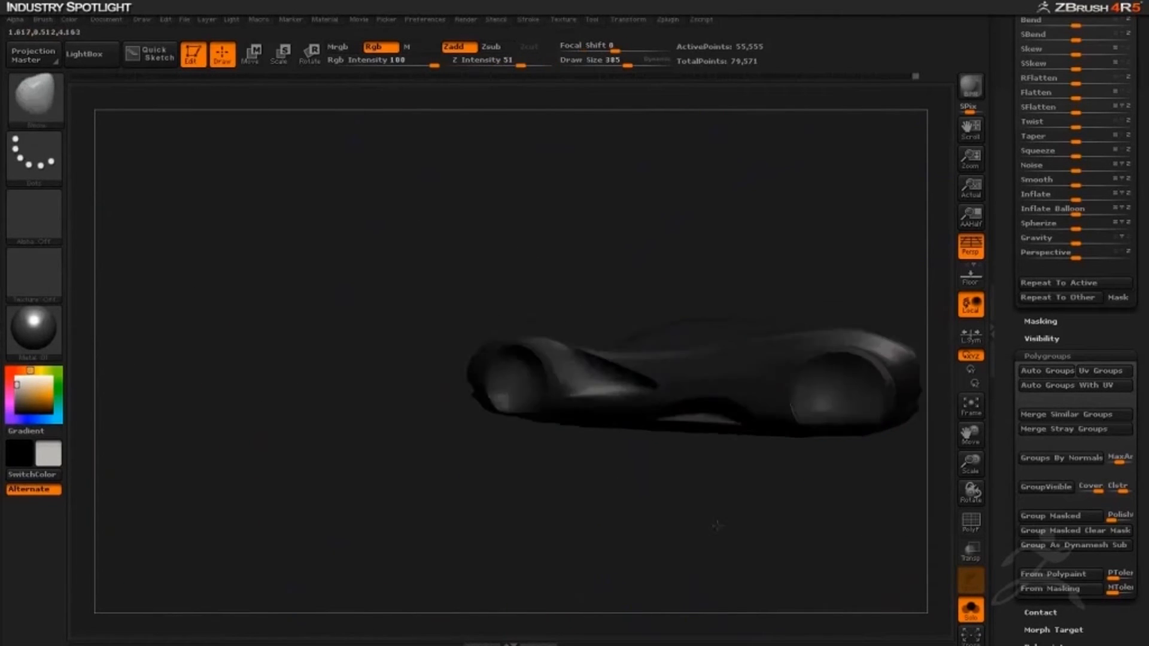
drag(648, 550, 648, 546)
drag(869, 496, 886, 477)
drag(1011, 203, 1011, 570)
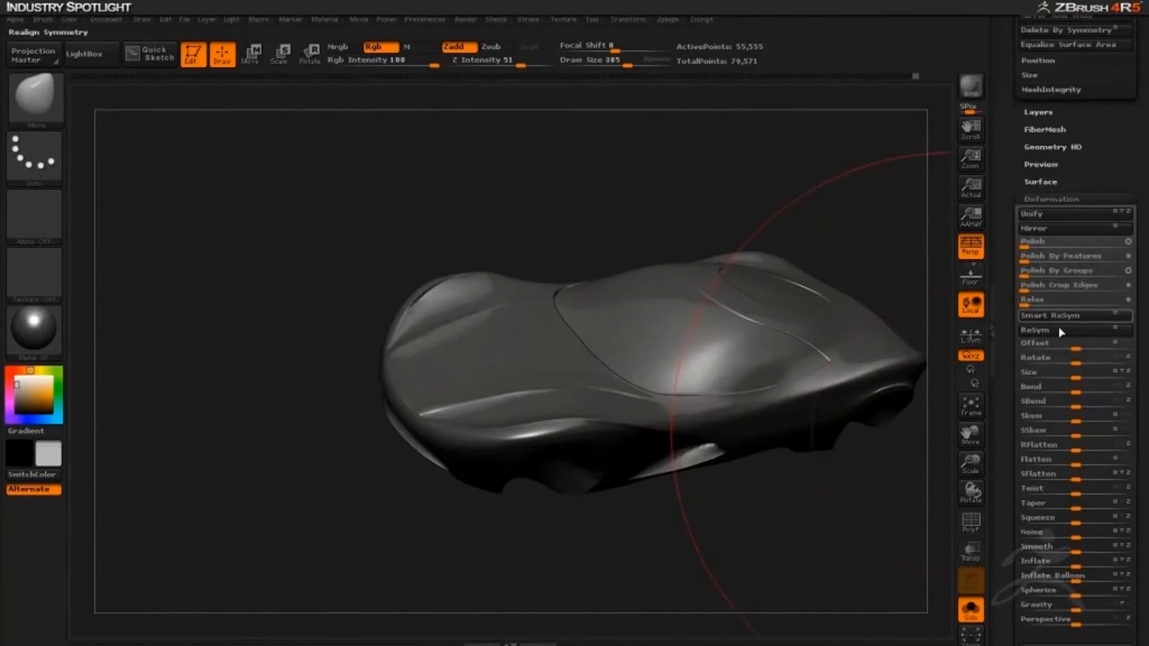
click(1038, 278)
- Isolate the rear deck panel, mask a long strip across it, turn the strip into its own polygroup, and show the body
drag(792, 534, 525, 495)
ctrl+shift+click(616, 359)
click(964, 529)
key(space)
drag(622, 425, 589, 426)
mouse_move(574, 478)
alt+mouse_down()
mouse_move(569, 495)
mouse_move(564, 464)
mouse_move(701, 446)
alt+mouse_up()
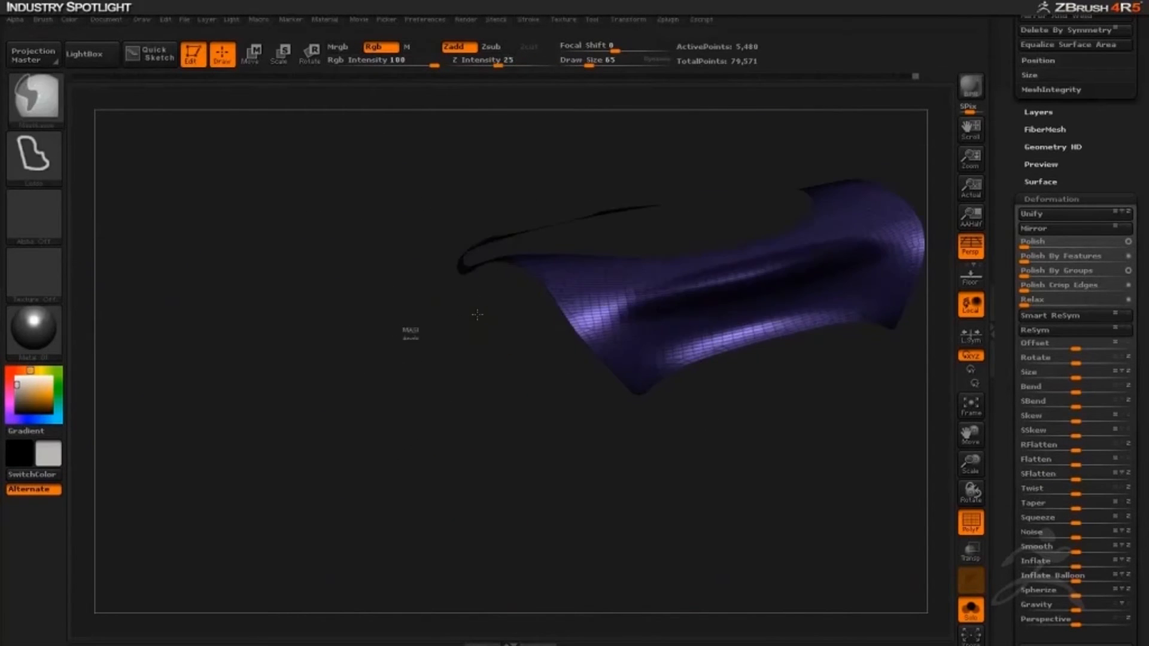
drag(1011, 432, 1013, 59)
ctrl+shift+click(772, 510)
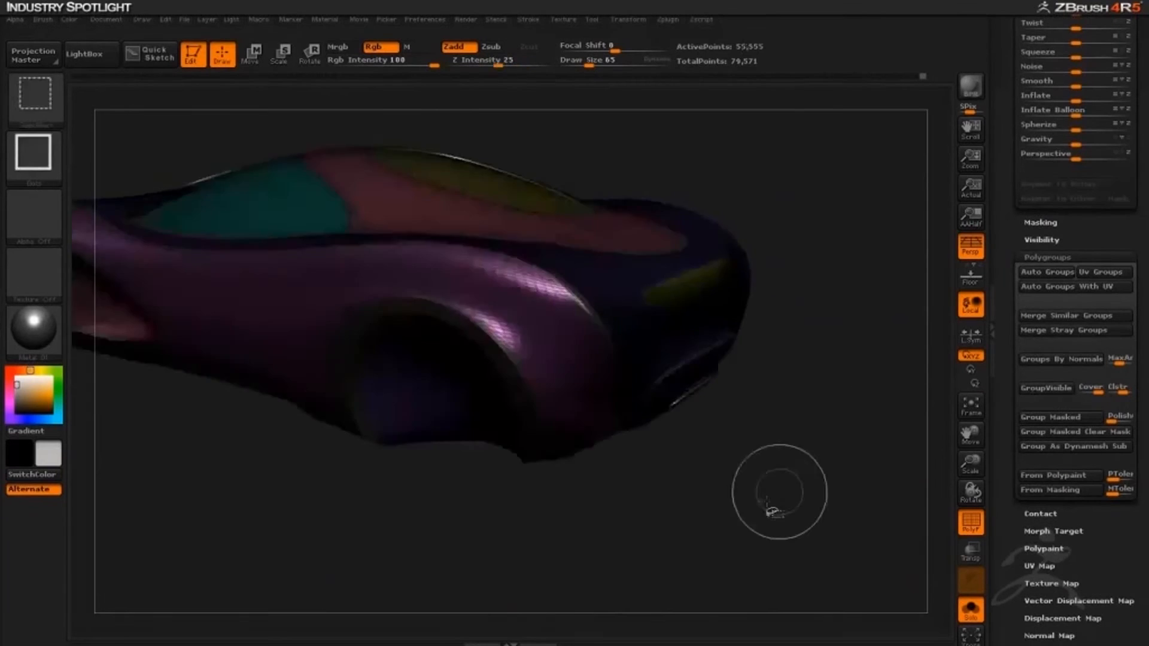
- Isolate the polygroup at the rear of the car to check it, and show the whole body
mouse_move(772, 510)
mouse_down()
mouse_move(747, 512)
mouse_move(778, 491)
mouse_up()
ctrl+shift+click(658, 307)
ctrl+shift+click(776, 487)
drag(1012, 227, 1012, 353)
drag(868, 458, 792, 446)
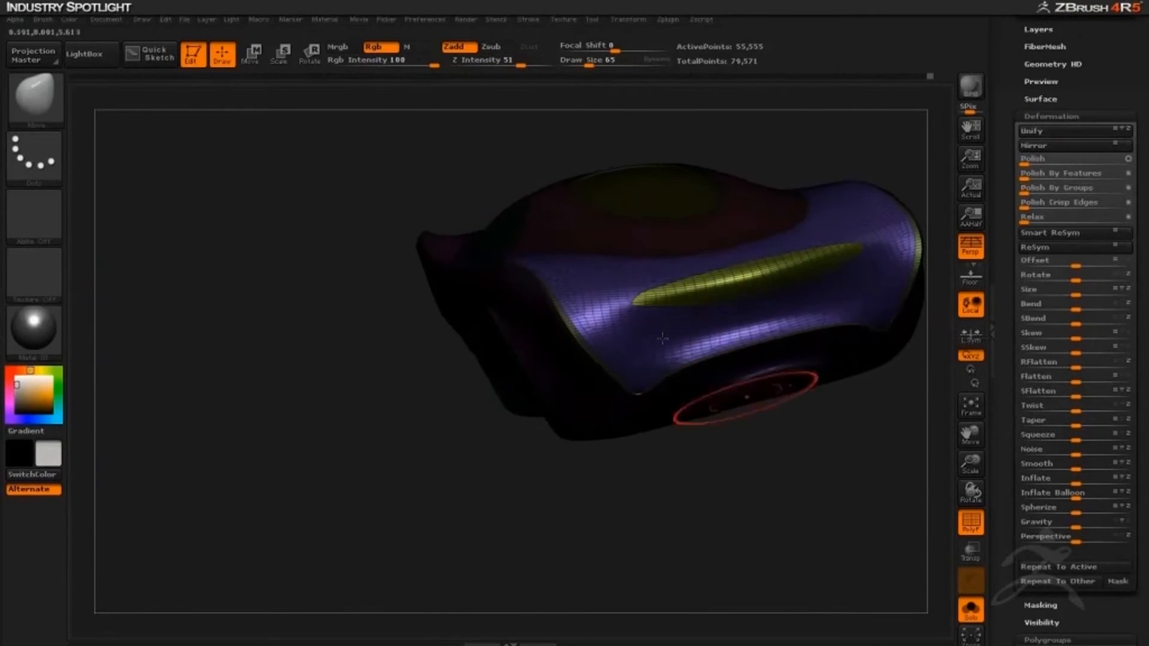
- Turn off the wireframe and reshape the front fender and its side scoop with the Move brush at draw size 168
mouse_move(450, 439)
mouse_down()
mouse_move(502, 475)
mouse_move(349, 464)
mouse_move(369, 443)
mouse_move(387, 451)
mouse_move(267, 480)
mouse_move(273, 496)
mouse_move(449, 553)
mouse_up()
drag(634, 520, 611, 488)
key(shift+f)
mouse_move(479, 509)
mouse_down()
mouse_move(418, 533)
mouse_move(428, 496)
mouse_up()
key(space)
drag(424, 375, 449, 376)
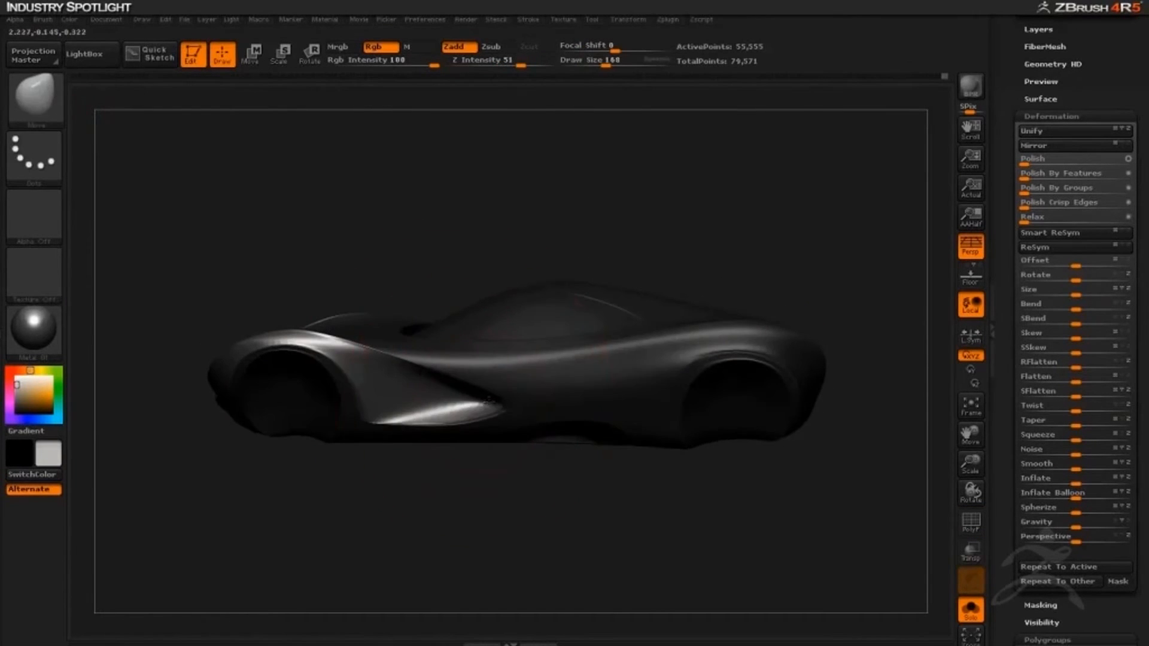
drag(525, 500, 443, 372)
drag(600, 542, 544, 412)
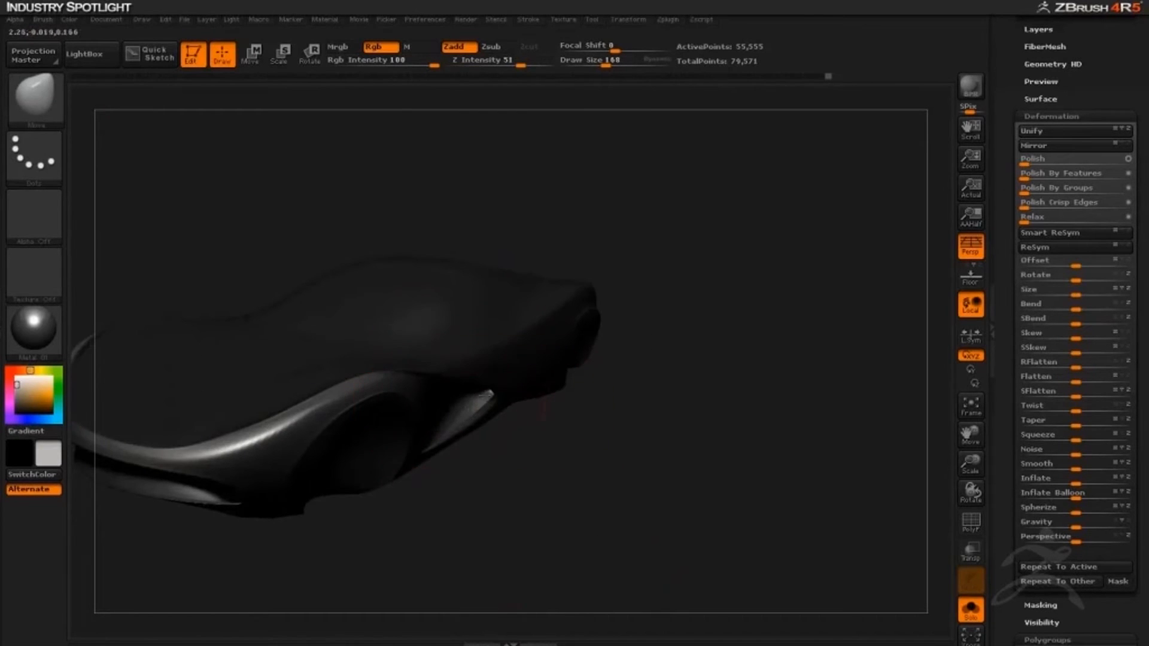
drag(482, 393, 441, 375)
- Smooth the front fender's side scoop and refine it with the Move brush at draw size 125
drag(483, 545, 497, 578)
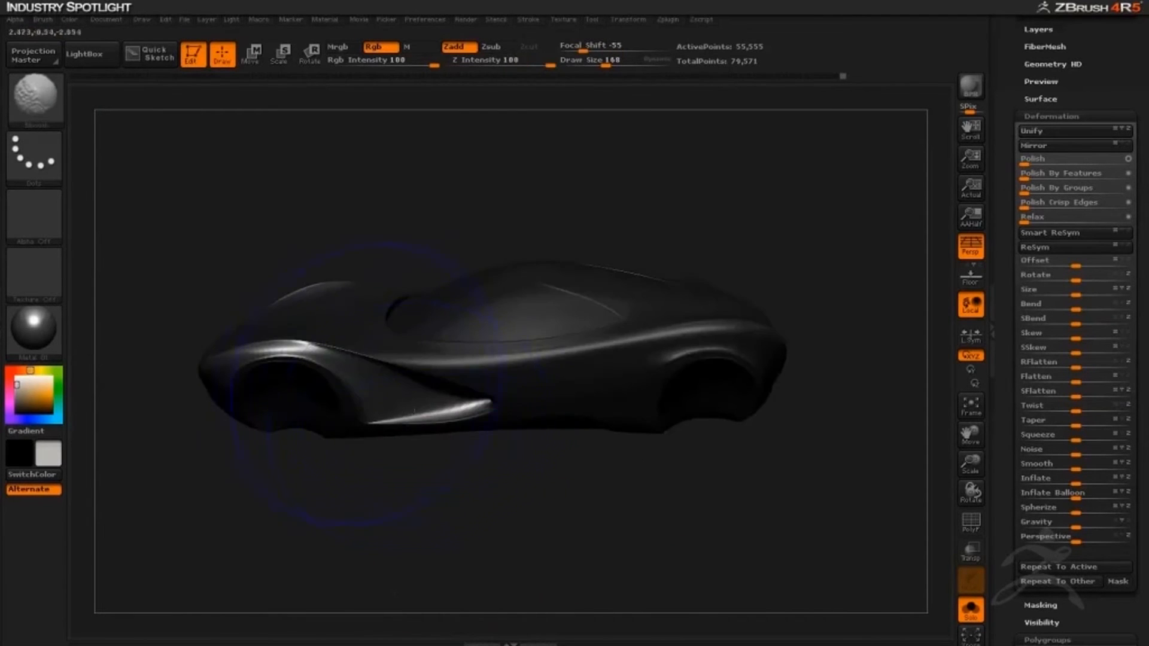
key(space)
drag(474, 402, 466, 403)
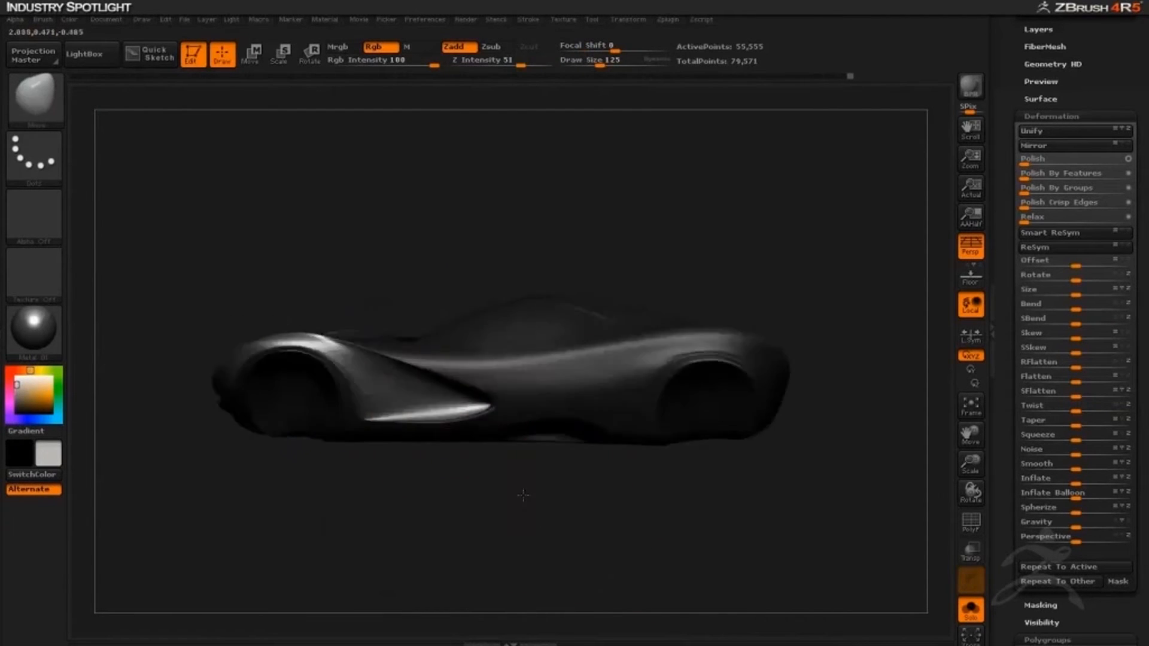
mouse_move(523, 496)
mouse_down()
mouse_move(476, 509)
mouse_move(568, 500)
mouse_move(574, 523)
mouse_move(484, 523)
mouse_move(497, 513)
mouse_up()
- Switch to the hPolish brush and polish the isolated side body panel at draw size 125
key(b)
click(604, 117)
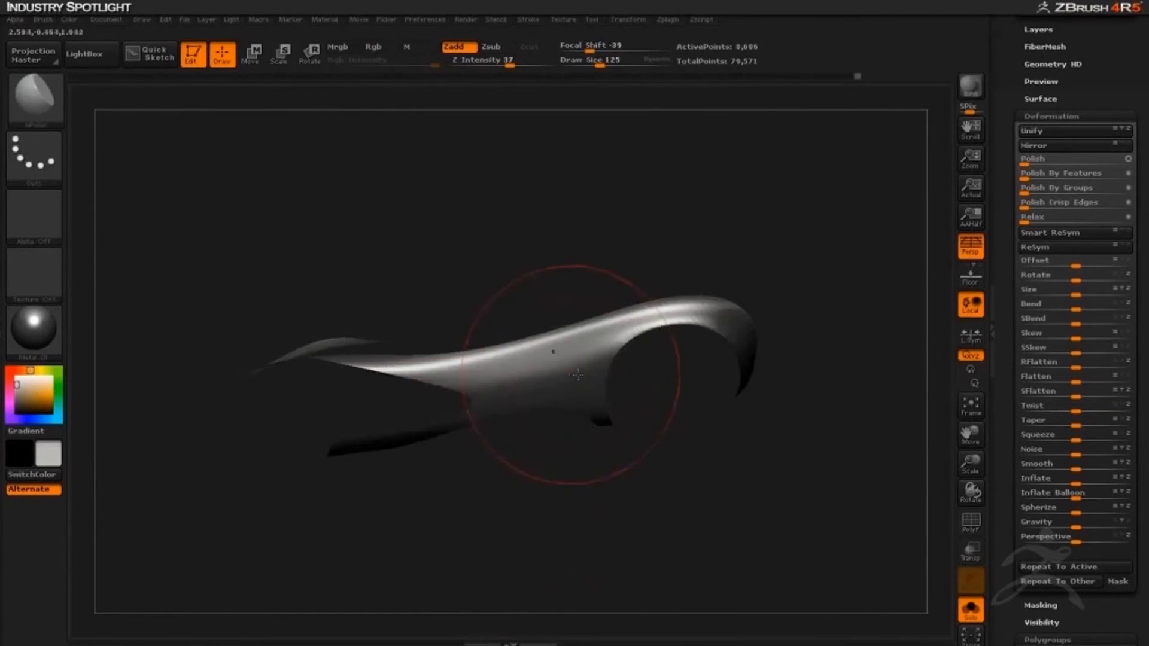
drag(546, 418, 540, 510)
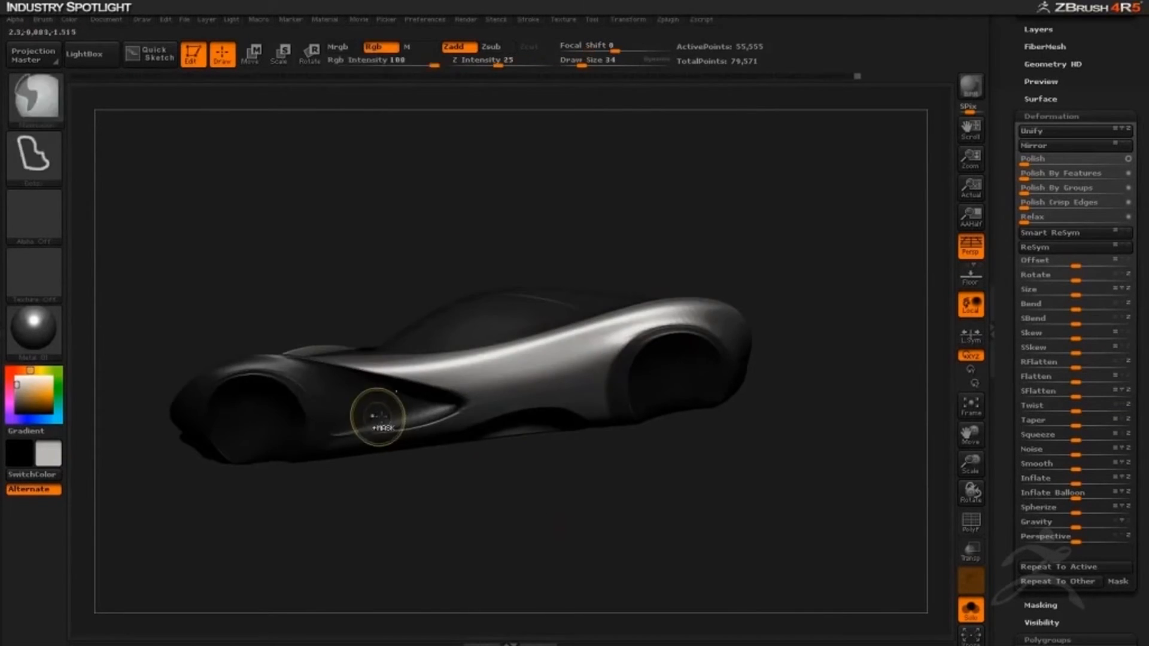
- Invert the mask on the car body and work over the side panel with the ClayBuildup brush at draw size 34
ctrl+click(479, 499)
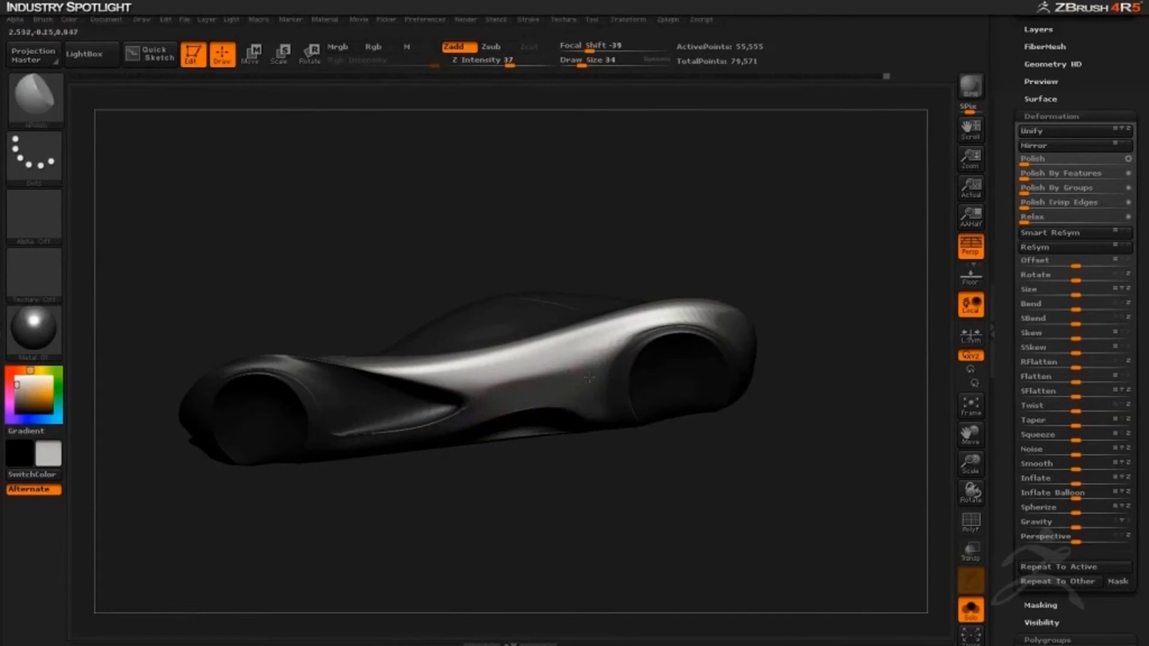
mouse_move(568, 479)
mouse_down()
mouse_move(574, 493)
mouse_move(448, 373)
mouse_move(700, 336)
mouse_up()
alt+drag(700, 448, 733, 459)
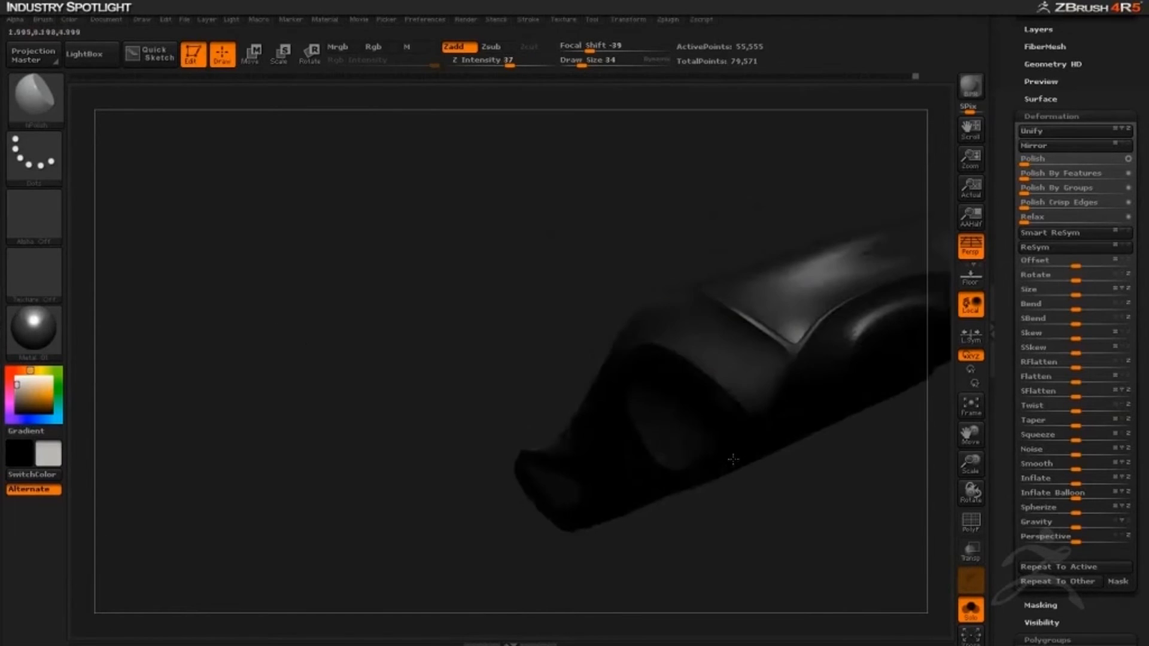
drag(799, 488, 742, 514)
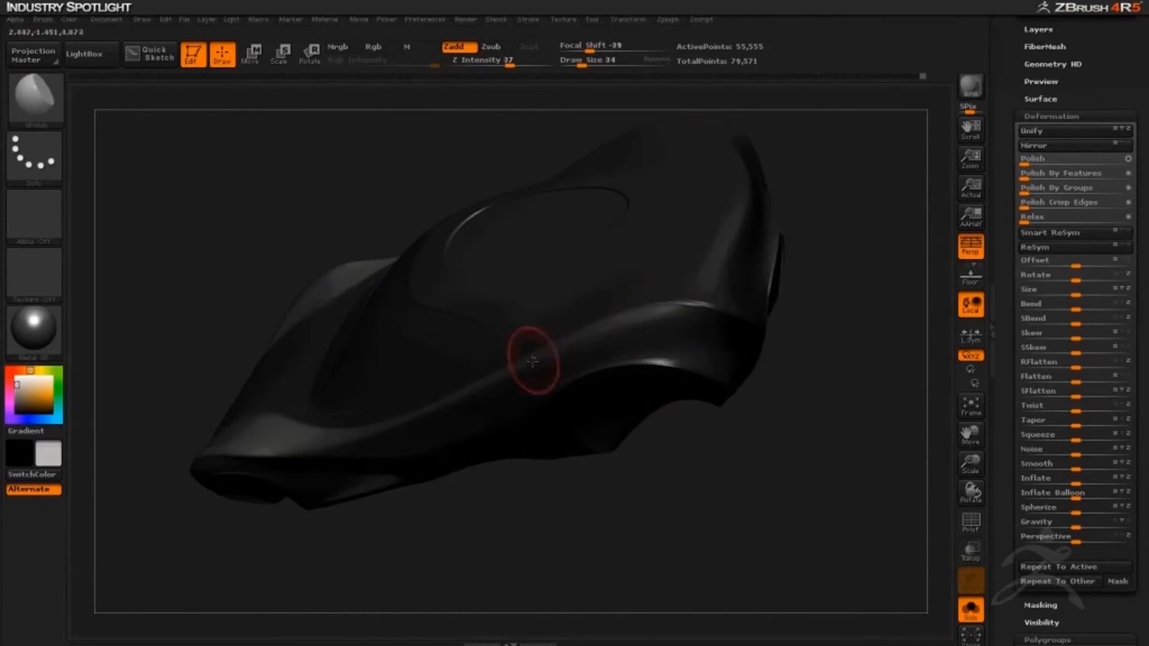
drag(748, 443, 717, 488)
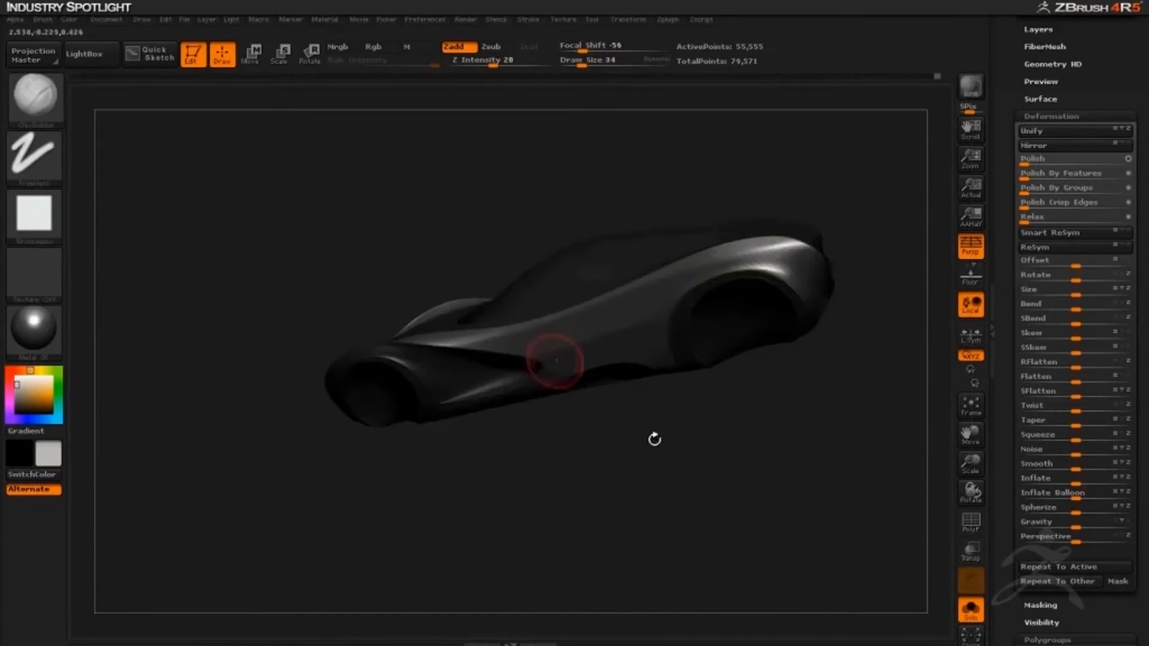
drag(559, 359, 576, 275)
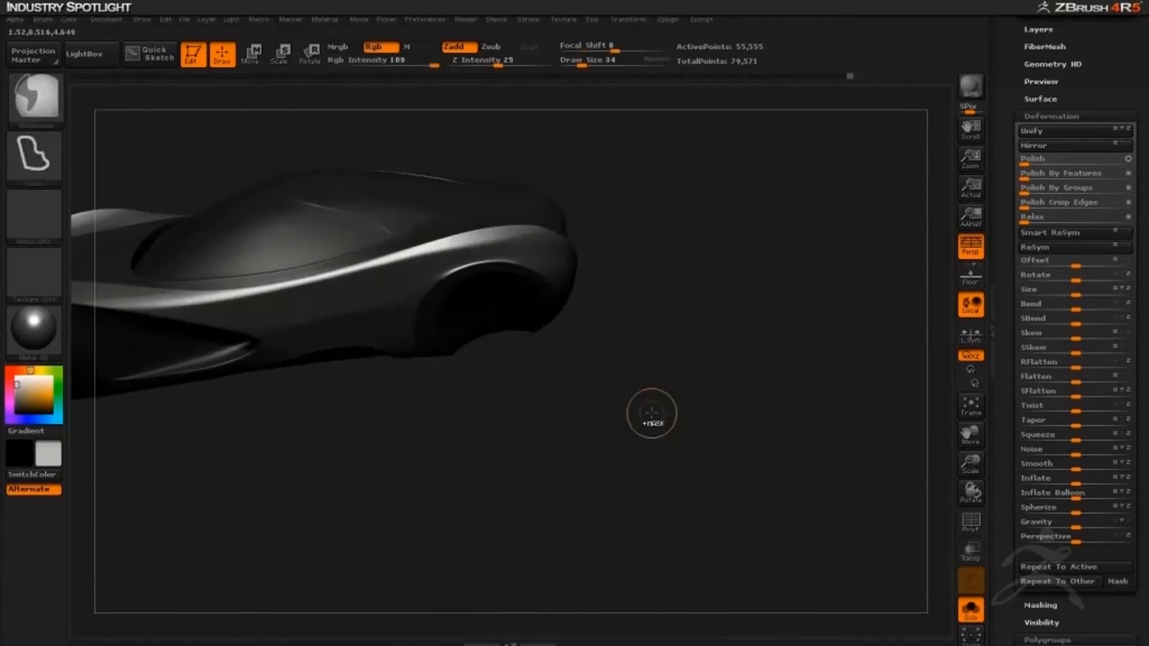
mouse_move(651, 410)
mouse_down()
mouse_move(526, 505)
mouse_move(572, 482)
mouse_move(465, 452)
mouse_up()
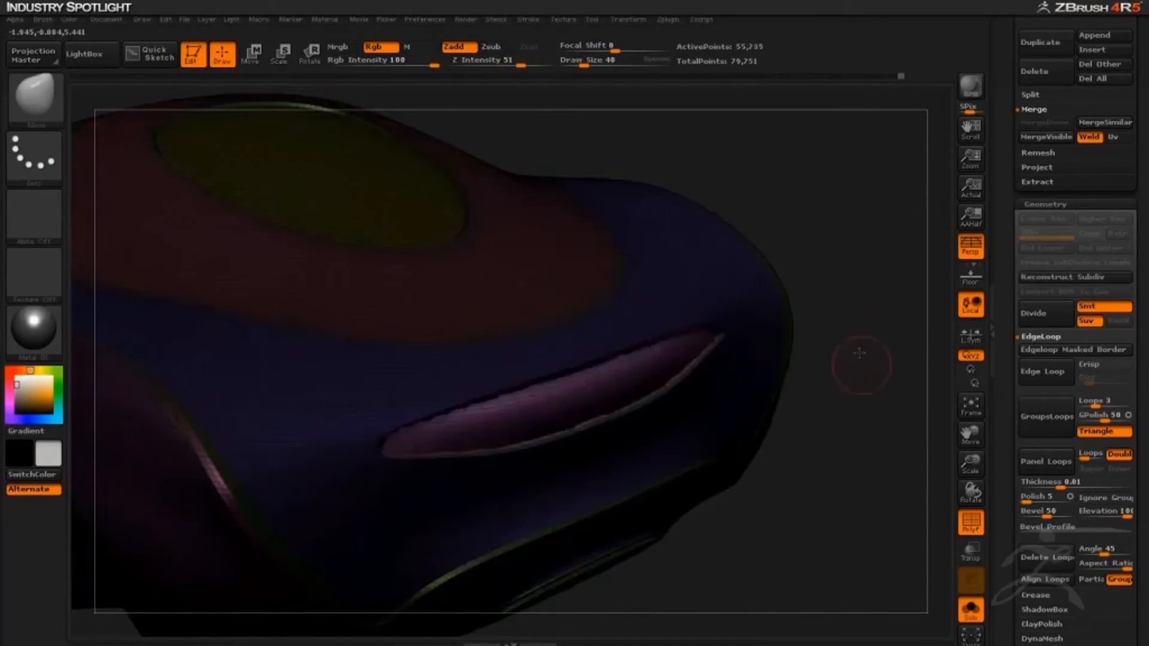
- Inspect the rear vent and the overall body from the rear and the front side
key(b)
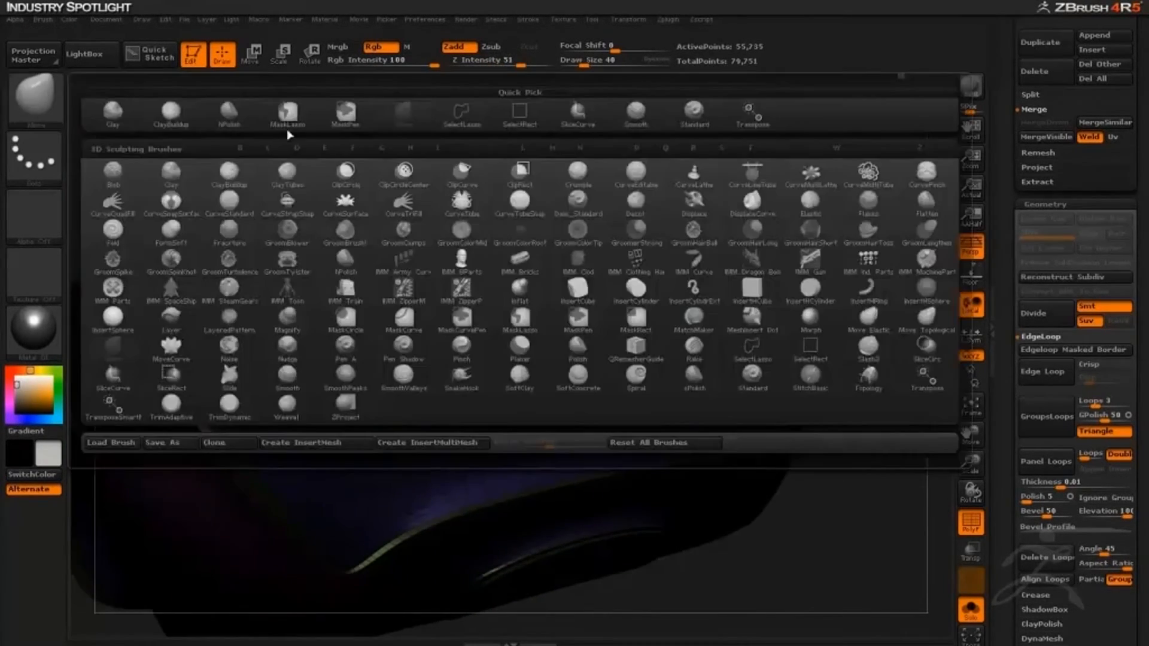
click(445, 373)
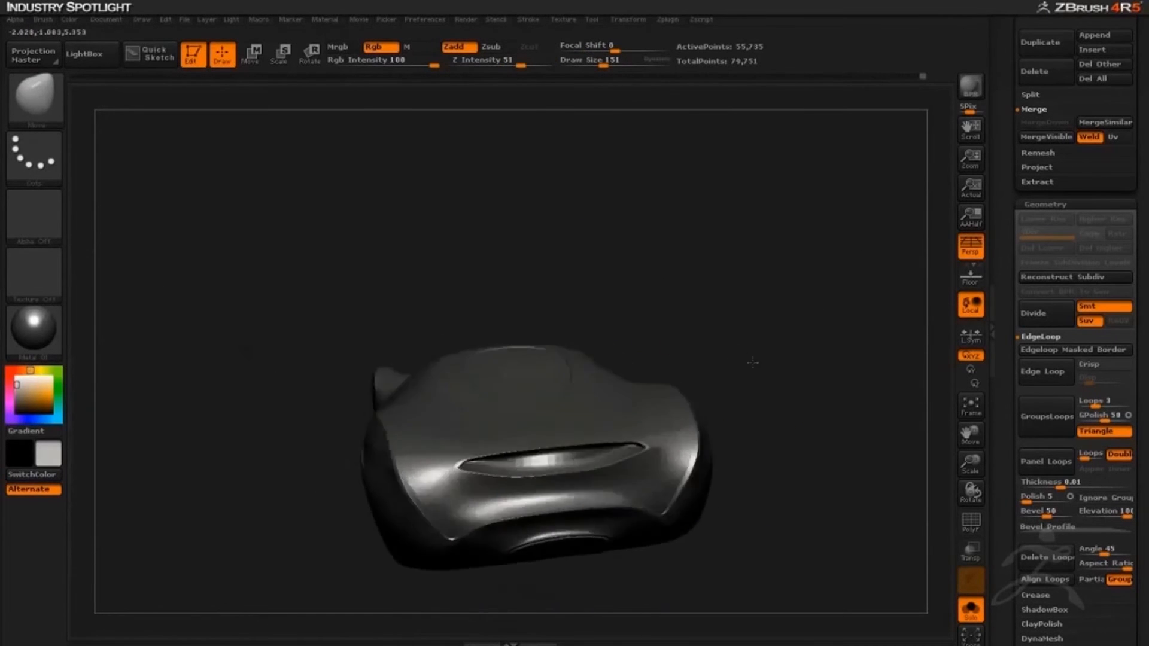
drag(204, 533, 325, 484)
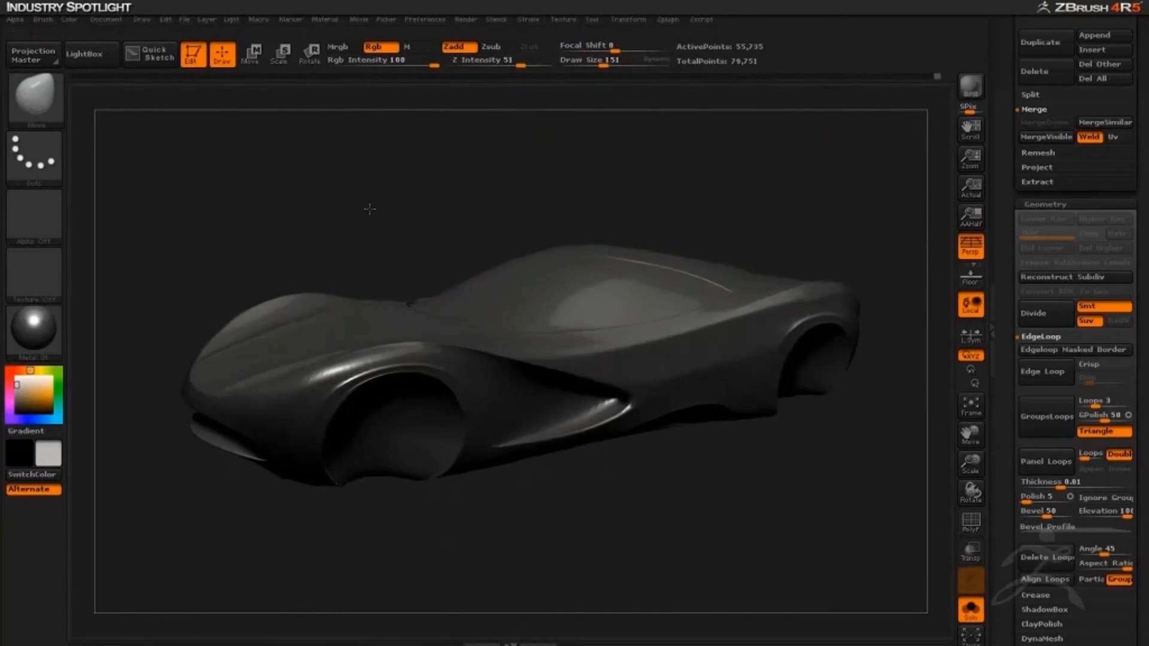
drag(370, 209, 365, 208)
- Group the hood, windshield and rear panels into one polygroup, and show the whole body
drag(1015, 335, 1018, 508)
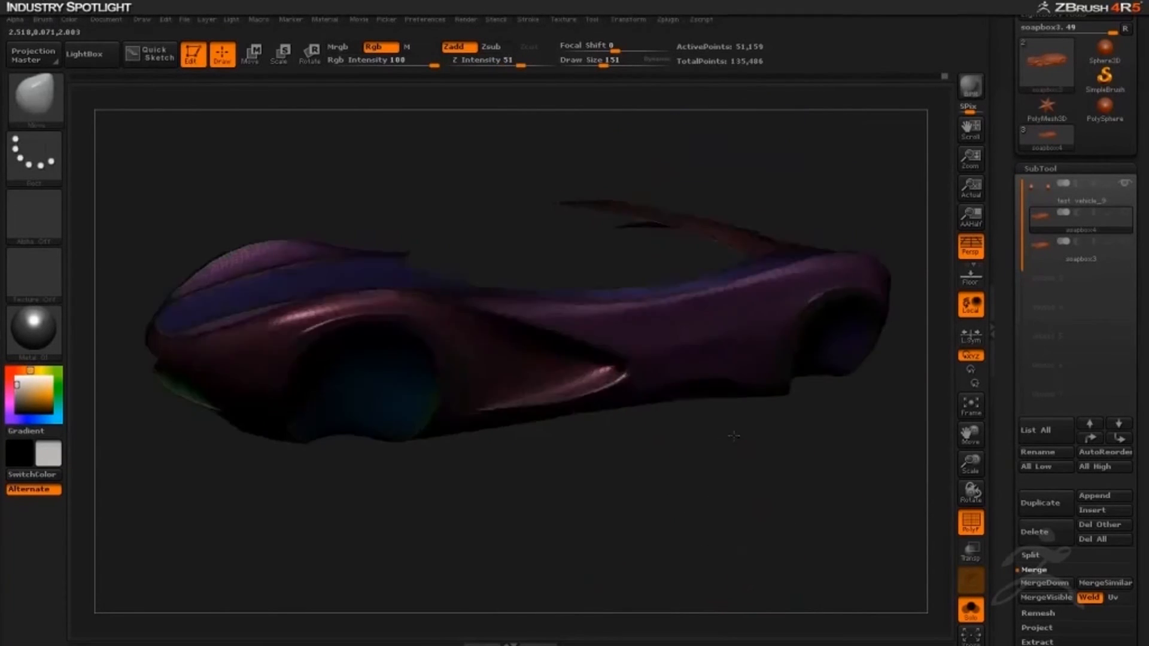
drag(720, 516, 771, 496)
drag(1003, 527, 1003, 480)
drag(793, 514, 796, 480)
drag(1005, 533, 1010, 428)
key(ctrl+w)
ctrl+shift+click(831, 459)
drag(826, 470, 733, 479)
- Hide the wheel wells and the remaining inner polygroups so that the fenders and side panels stay visible
ctrl+shift+click(636, 328)
ctrl+shift+click(636, 328)
drag(782, 433, 772, 473)
ctrl+shift+click(417, 427)
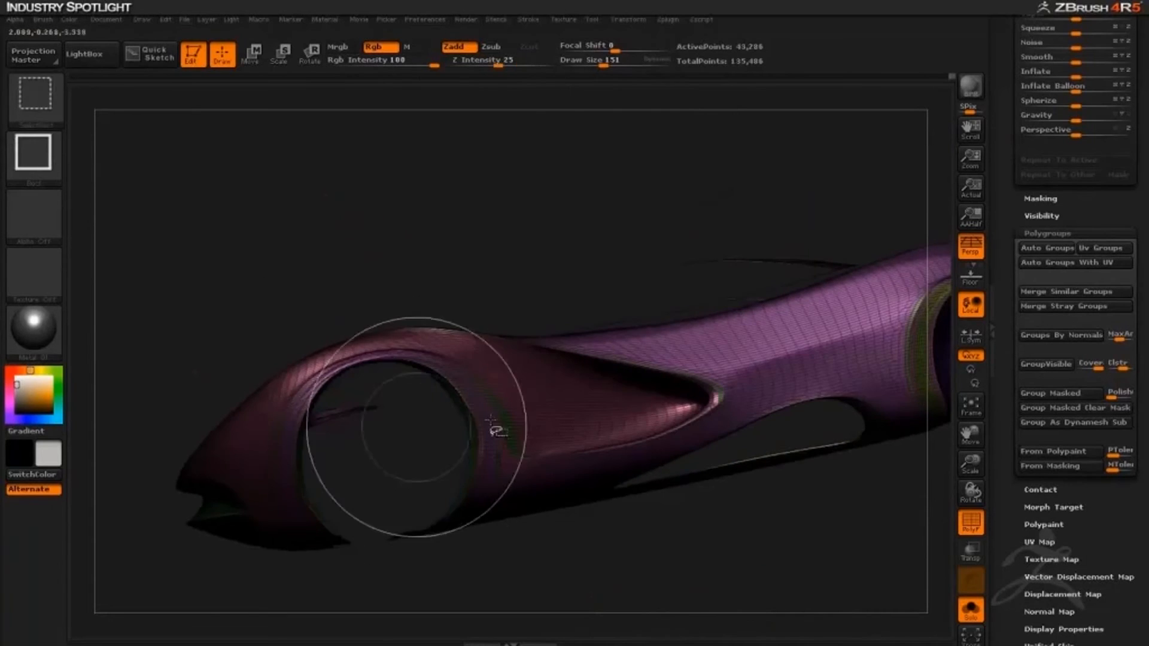
alt+drag(718, 514, 769, 447)
ctrl+shift+click(739, 322)
drag(670, 258, 474, 210)
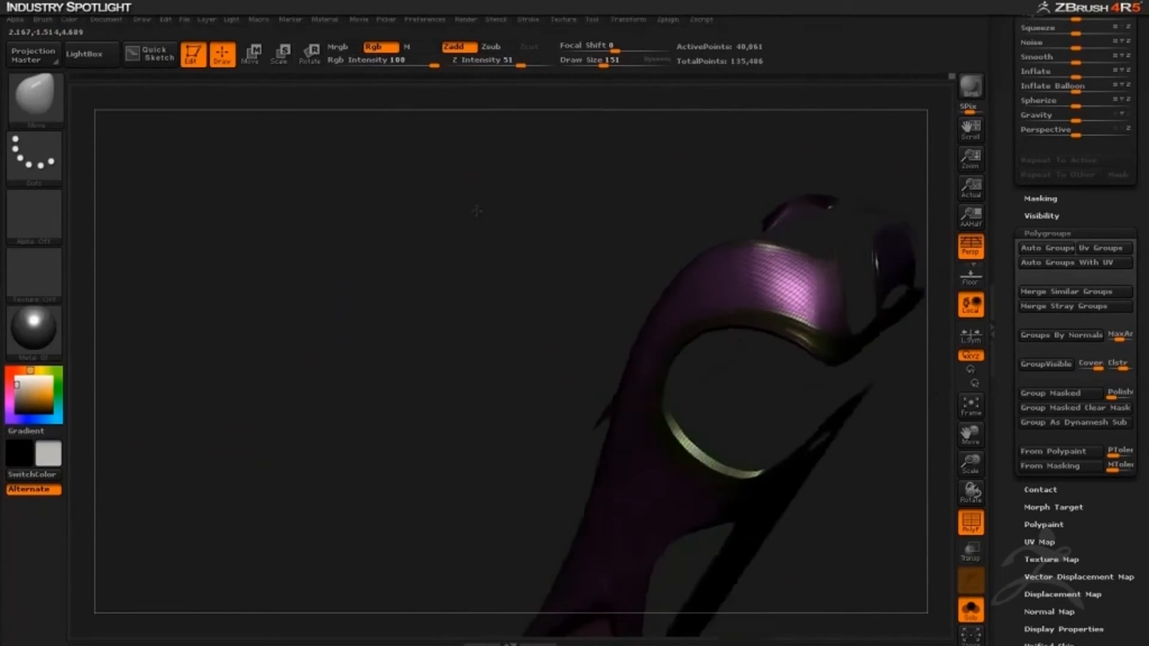
- Invert the visibility to the wheel wells and lower parts, grow the visible area and group it as one polygroup
mouse_move(395, 197)
ctrl+shift+mouse_down()
mouse_move(417, 217)
mouse_move(353, 264)
mouse_move(415, 259)
mouse_move(784, 371)
ctrl+shift+mouse_up()
scroll(1032, 263, up, 2)
click(1033, 262)
click(1036, 291)
drag(938, 287, 876, 279)
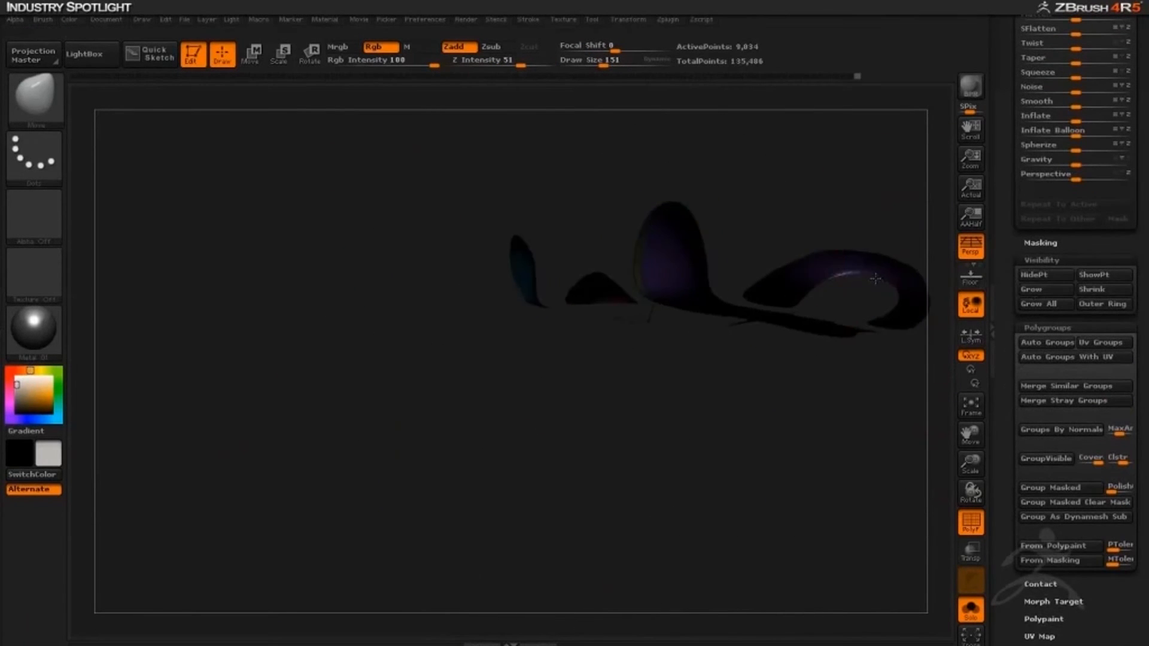
drag(638, 419, 687, 414)
click(1046, 459)
- Isolate the fenders, side panels and roof frame, group them as one polygroup, and show the whole body
drag(796, 509, 610, 455)
ctrl+shift+click(624, 491)
ctrl+shift+click(689, 281)
ctrl+shift+drag(507, 464, 363, 456)
drag(474, 474, 577, 439)
ctrl+shift+click(396, 248)
ctrl+shift+click(422, 299)
mouse_move(682, 323)
mouse_down()
mouse_move(620, 310)
mouse_move(673, 320)
mouse_move(390, 378)
mouse_up()
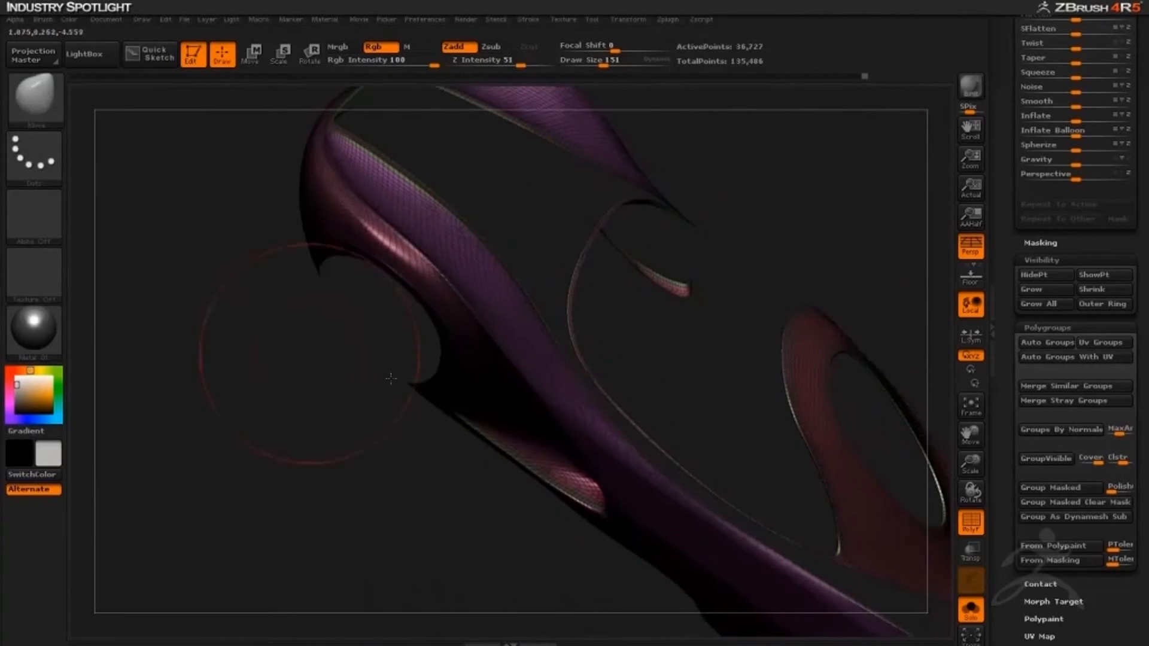
click(1025, 467)
ctrl+shift+click(290, 403)
- Slice a door and side window section out of the body side with a lasso Slice Curve, and isolate the remaining fender polygroup
drag(290, 402, 381, 481)
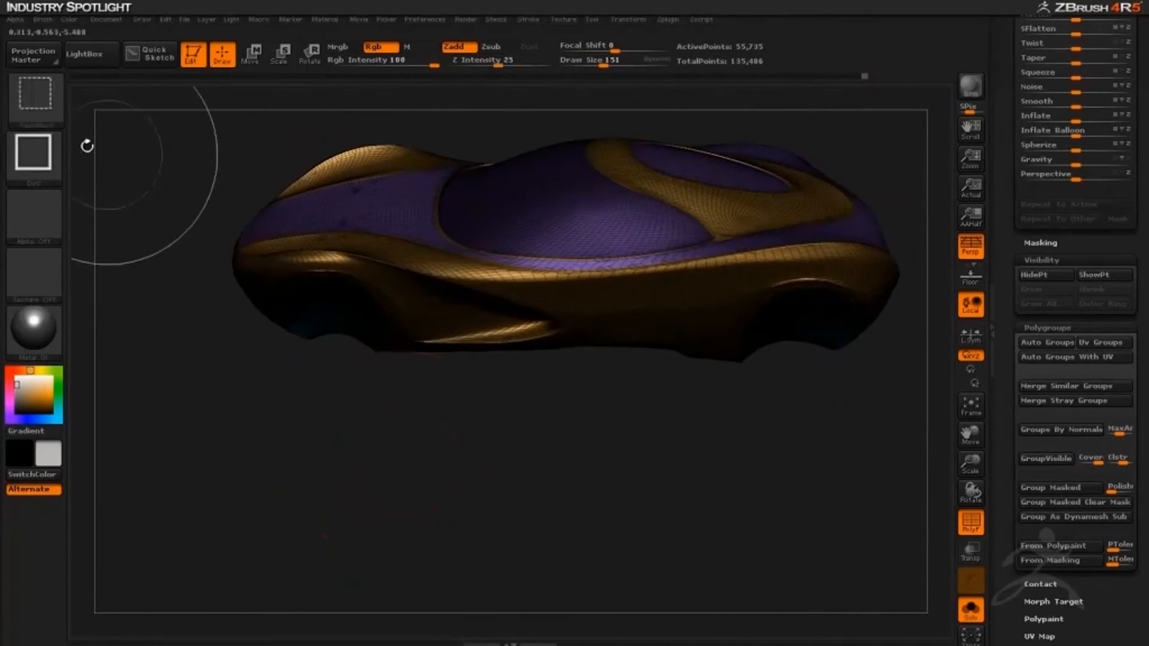
drag(305, 392, 367, 464)
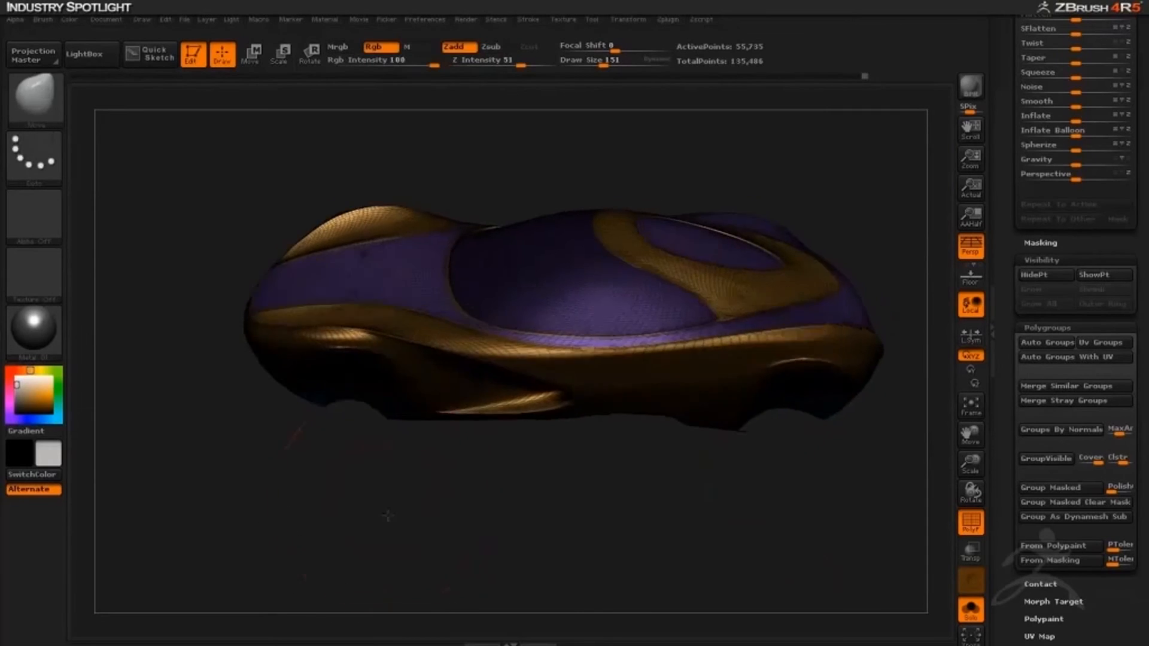
drag(371, 507, 470, 472)
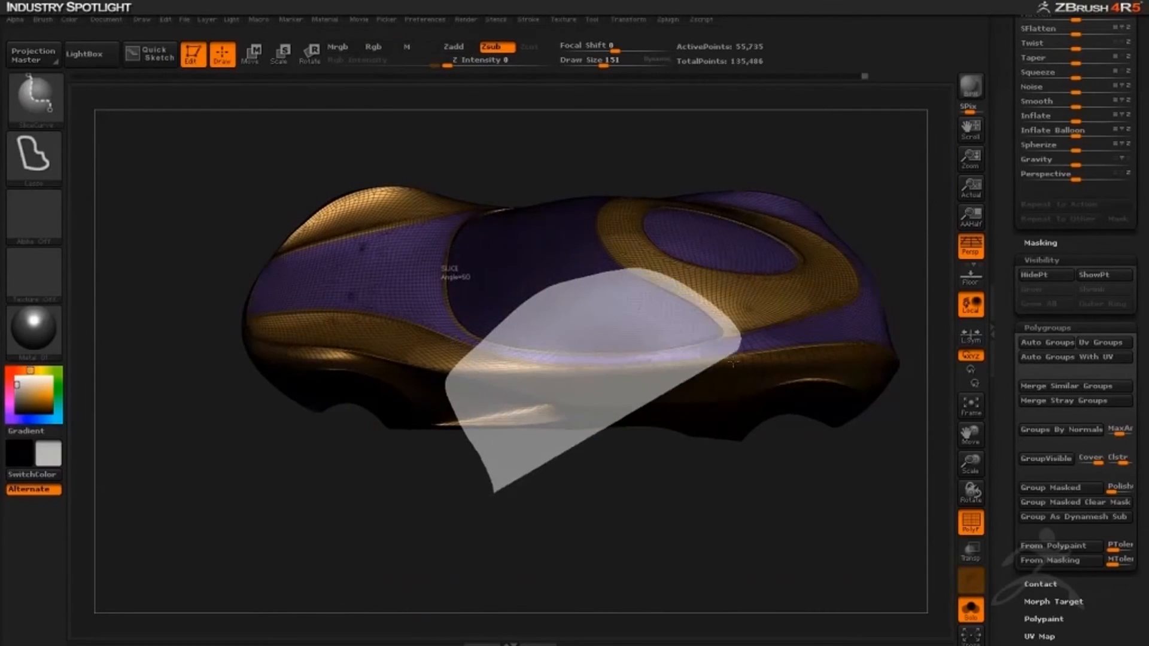
ctrl+shift+drag(733, 362, 676, 480)
mouse_move(443, 562)
mouse_down()
mouse_move(436, 368)
mouse_move(451, 531)
mouse_move(487, 450)
mouse_move(407, 510)
mouse_move(419, 544)
mouse_up()
ctrl+shift+click(333, 347)
drag(382, 484, 398, 433)
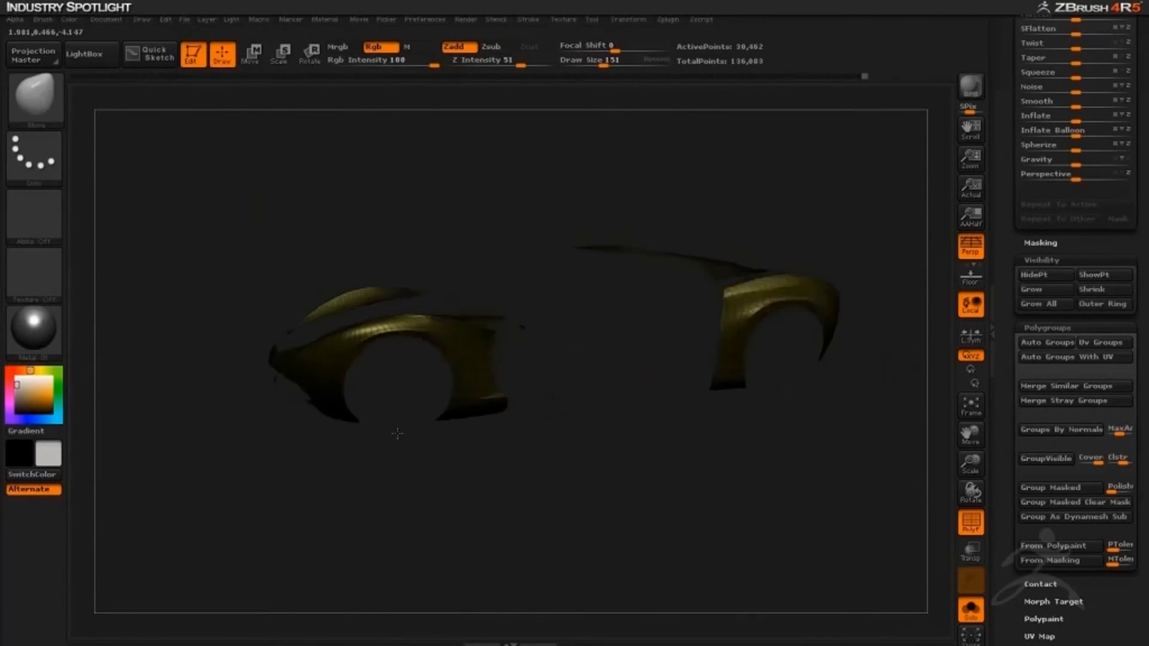
- Try to slice a headlight shape out of the isolated front fender with a lasso Slice Curve
drag(309, 498, 430, 436)
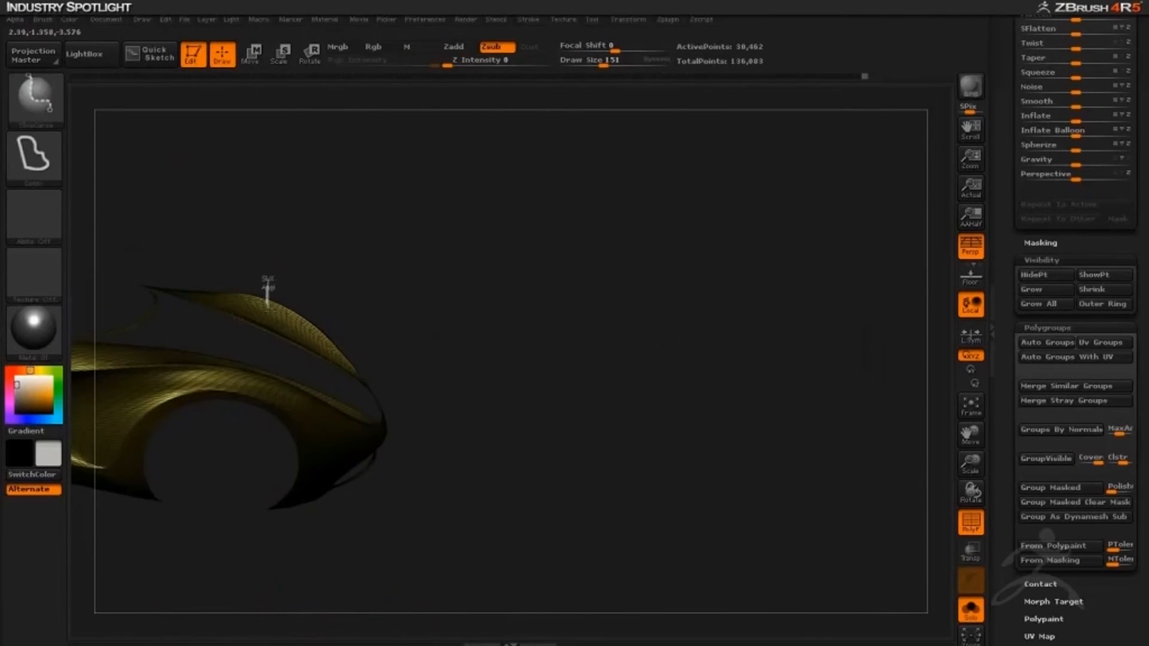
ctrl+shift+drag(267, 290, 254, 350)
drag(430, 505, 503, 449)
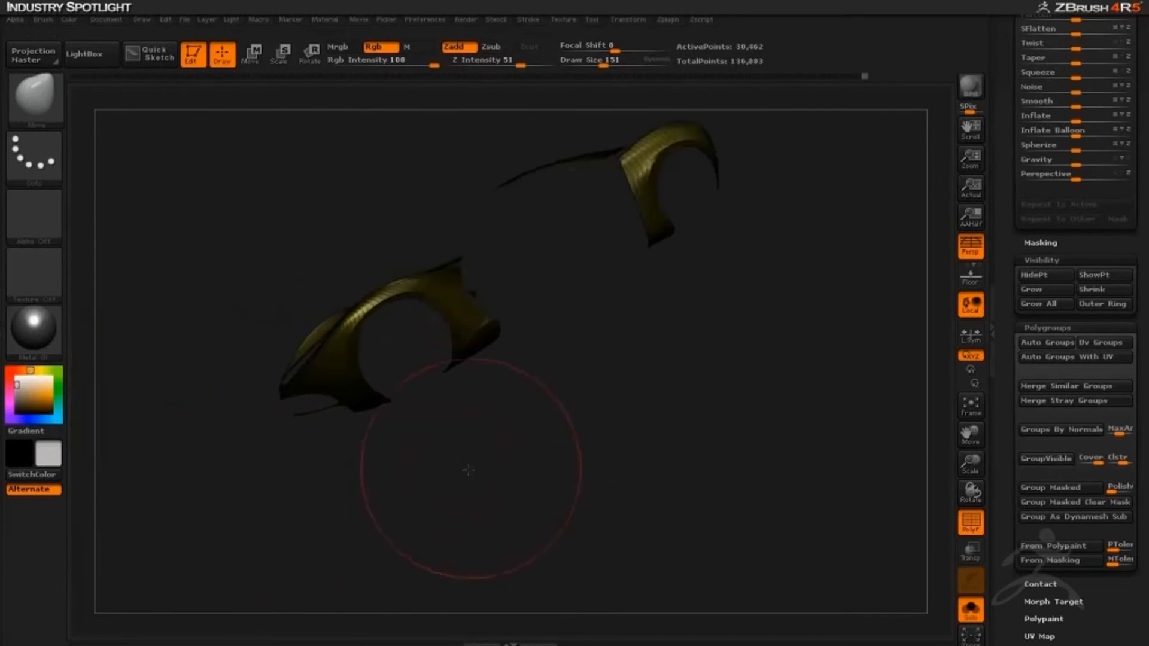
mouse_move(453, 443)
mouse_down()
mouse_move(572, 531)
mouse_move(629, 508)
mouse_move(653, 478)
mouse_up()
mouse_move(371, 309)
ctrl+shift+mouse_down()
mouse_move(339, 357)
mouse_move(341, 376)
ctrl+shift+mouse_up()
mouse_move(377, 413)
mouse_down()
mouse_move(397, 397)
mouse_move(508, 497)
mouse_move(515, 487)
mouse_up()
ctrl+shift+drag(342, 303, 346, 316)
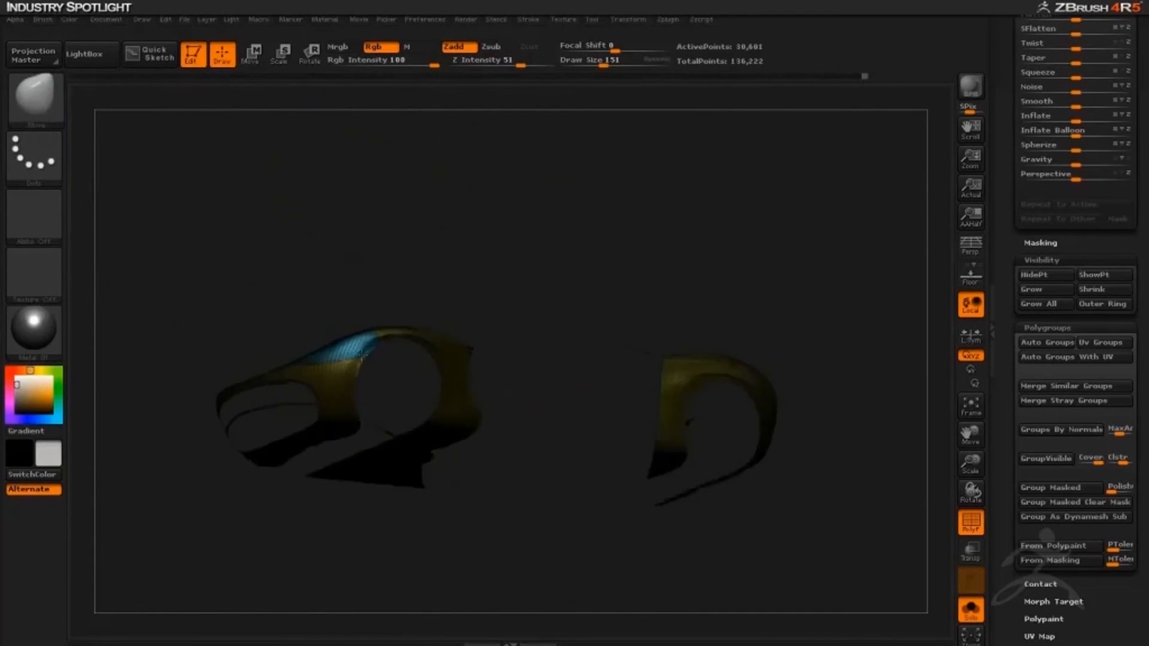
drag(362, 355, 499, 412)
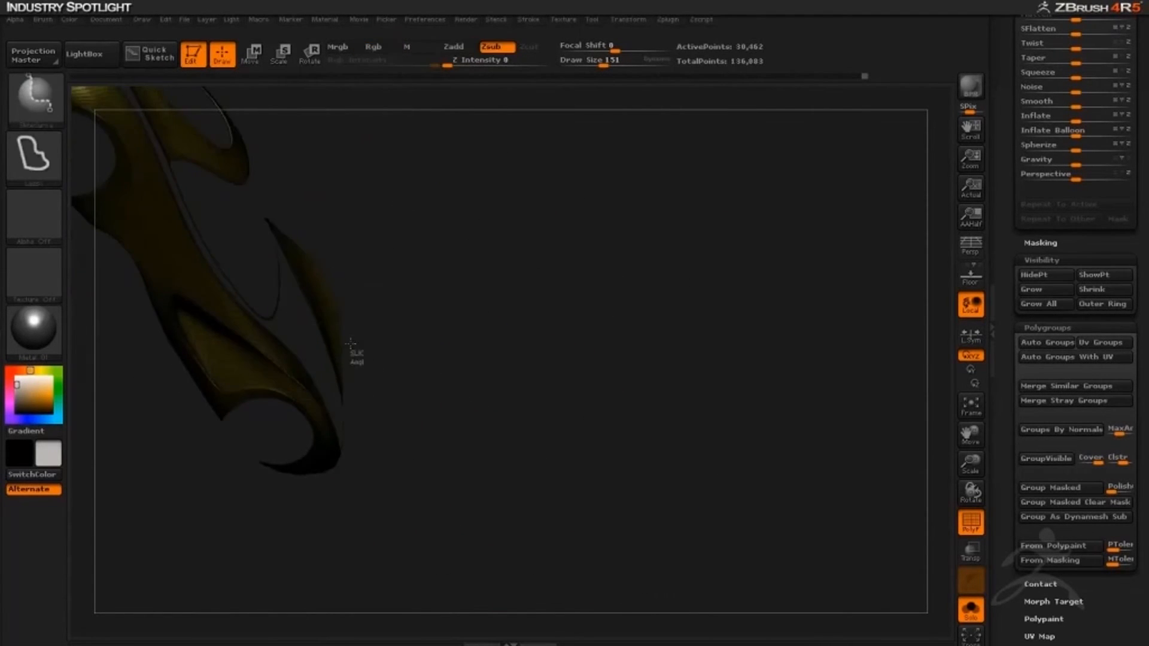
drag(357, 357, 420, 464)
- Set the Move brush's draw size to 32 and check the body's front fender and rear panels
drag(493, 455, 437, 395)
key(space)
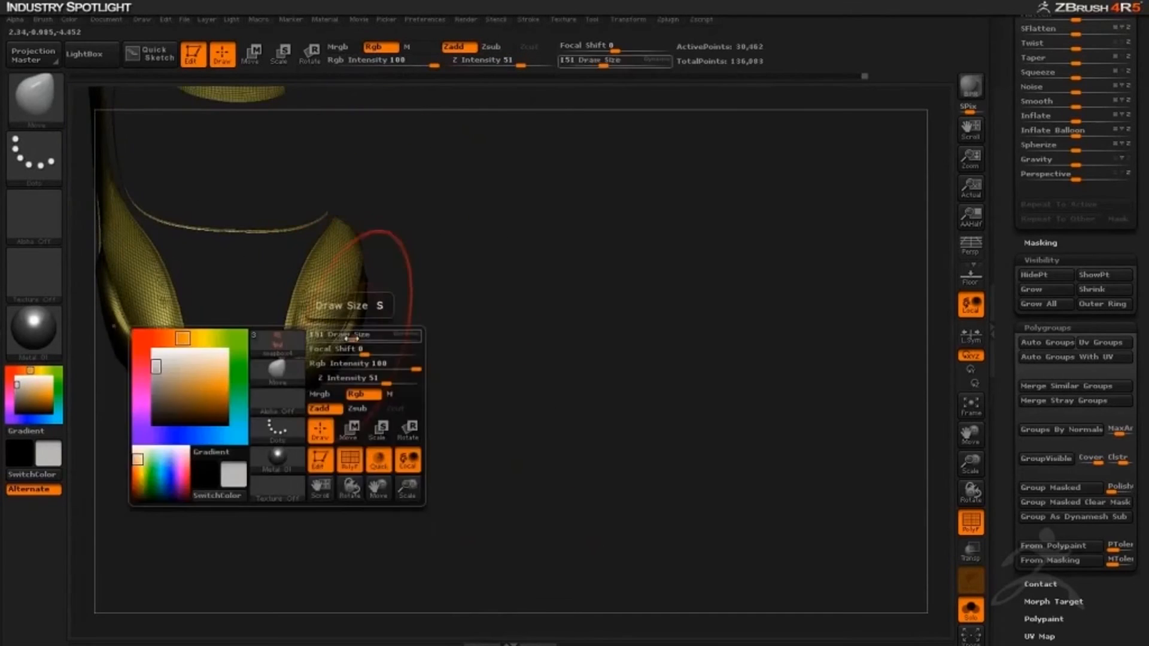
drag(357, 336, 333, 337)
drag(392, 383, 387, 434)
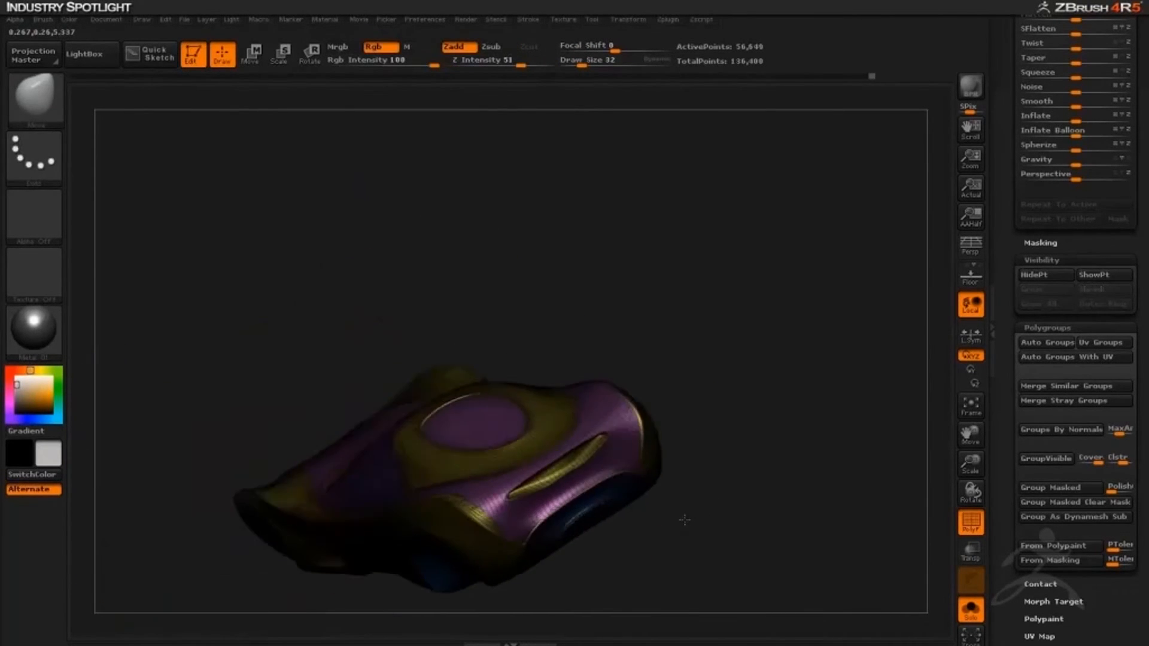
mouse_move(685, 520)
mouse_down()
mouse_move(693, 533)
mouse_move(598, 576)
mouse_up()
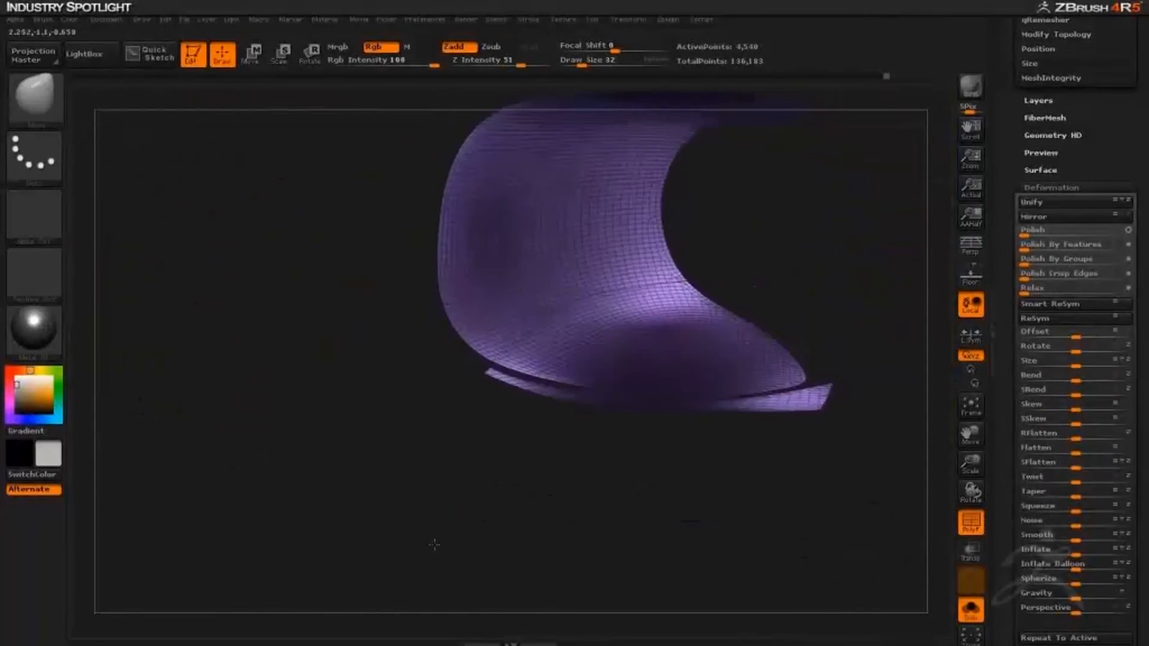
- Slice the isolated glass with a Slice Curve to separate the side window from the windshield, and show the whole body
drag(434, 545, 486, 388)
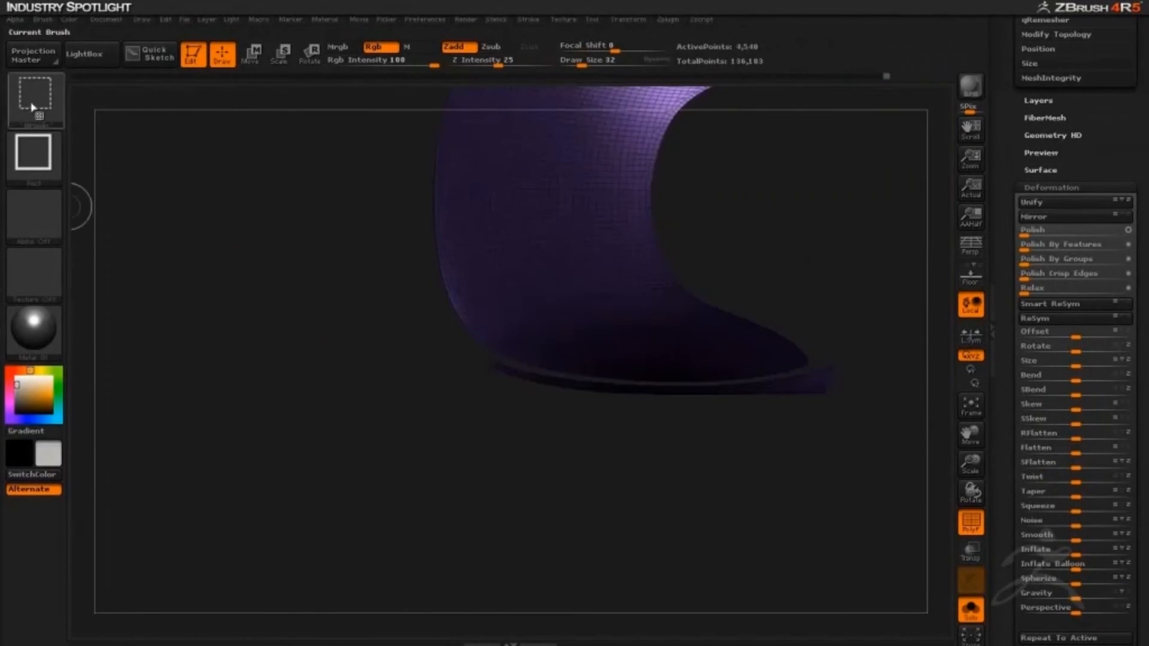
key(b)
ctrl+shift+drag(455, 391, 566, 305)
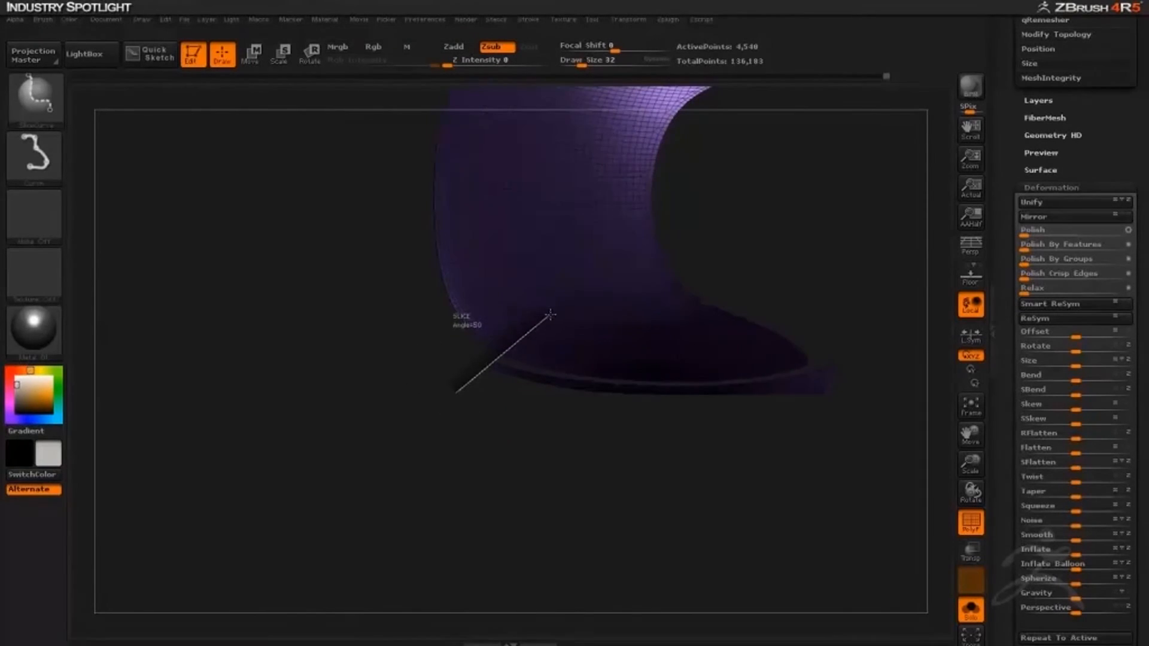
ctrl+shift+drag(700, 281, 701, 280)
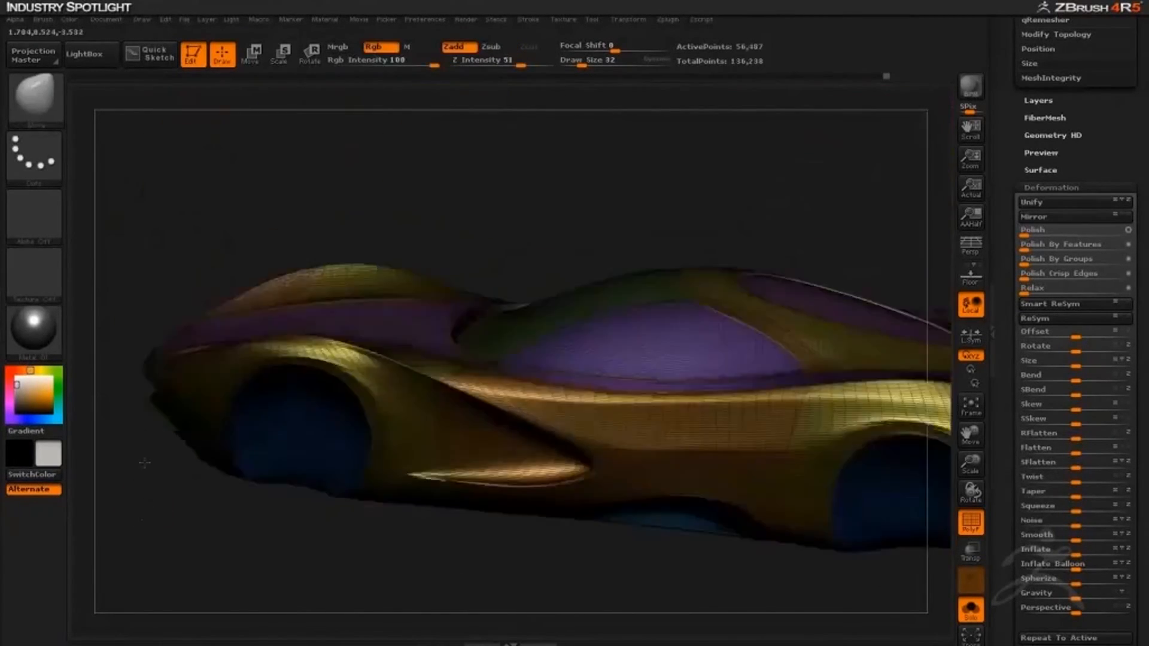
drag(144, 463, 222, 521)
- Mirror the car body and apply Mirror And Weld so both sides match
drag(1016, 225, 1016, 250)
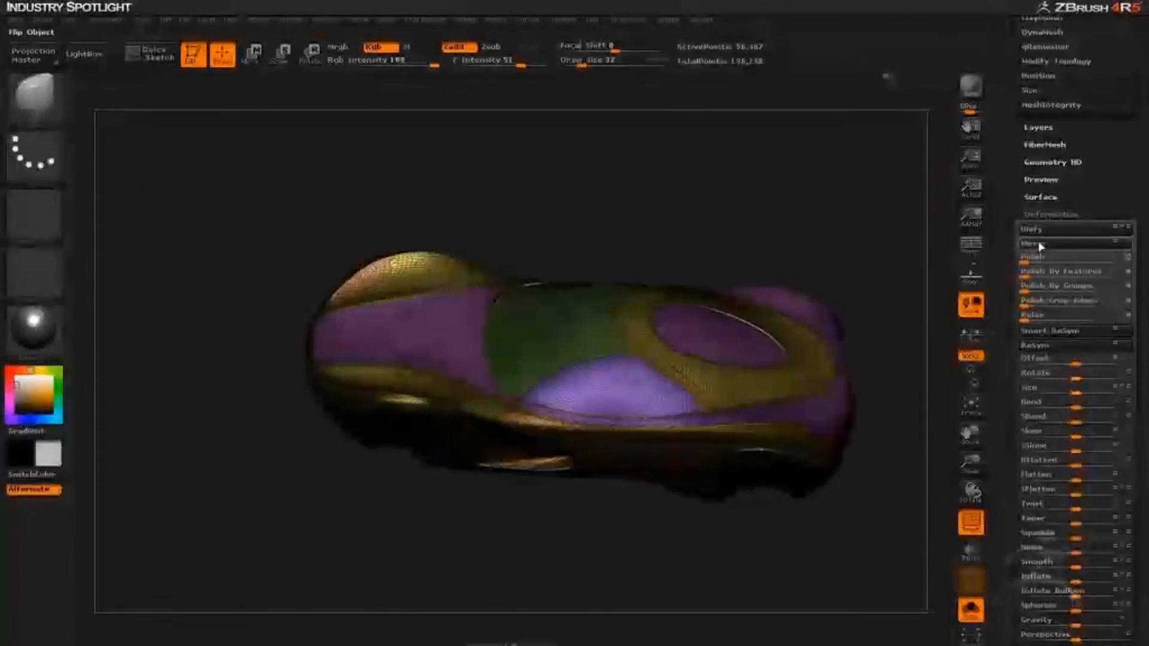
click(1038, 245)
drag(1015, 204, 1015, 335)
click(1056, 353)
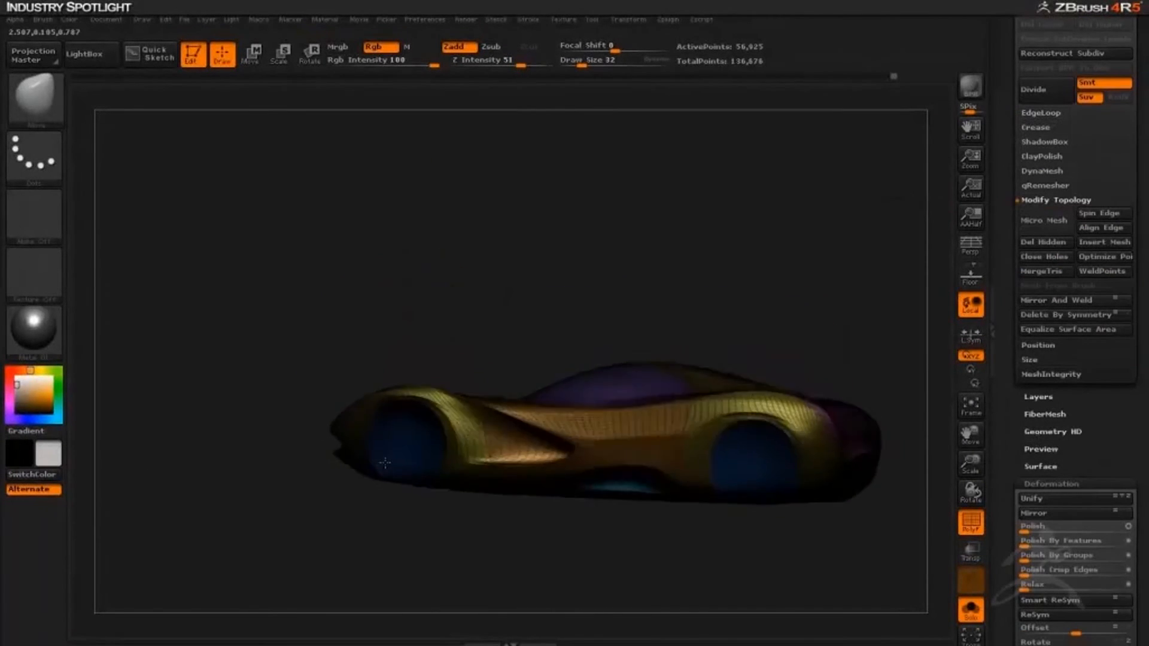
- Open the edge loop settings and the Panel Loops bevel profile, and turn off the wireframe on the body
drag(436, 545, 483, 573)
drag(1028, 117, 1028, 178)
click(1040, 174)
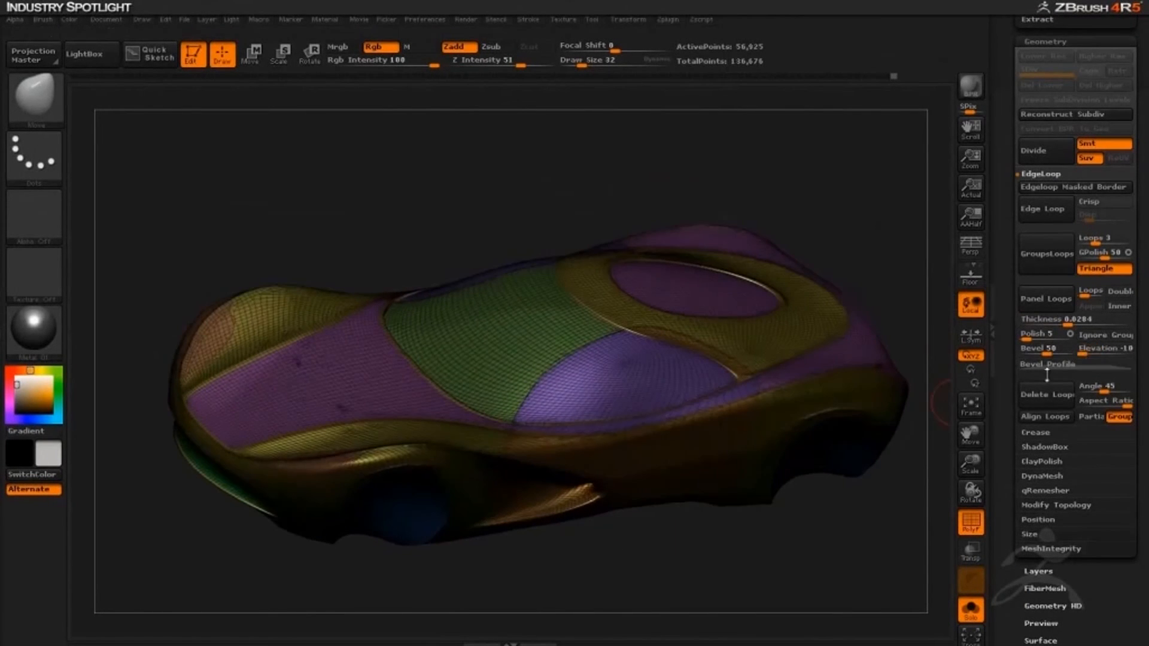
click(1025, 365)
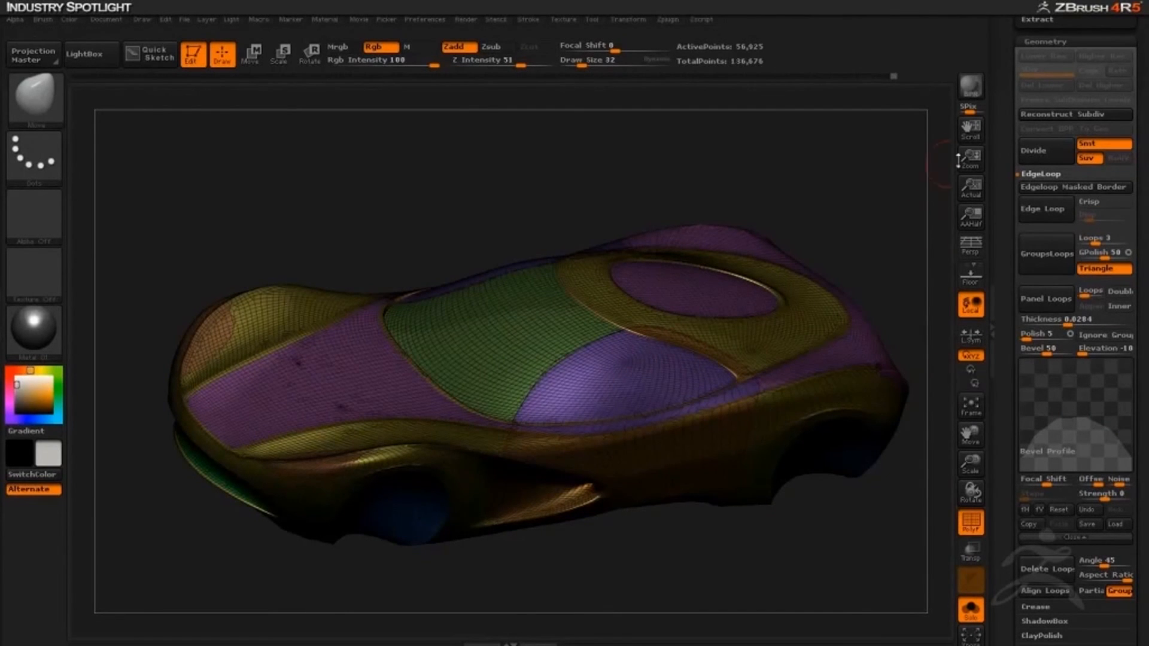
click(970, 522)
drag(794, 556, 790, 472)
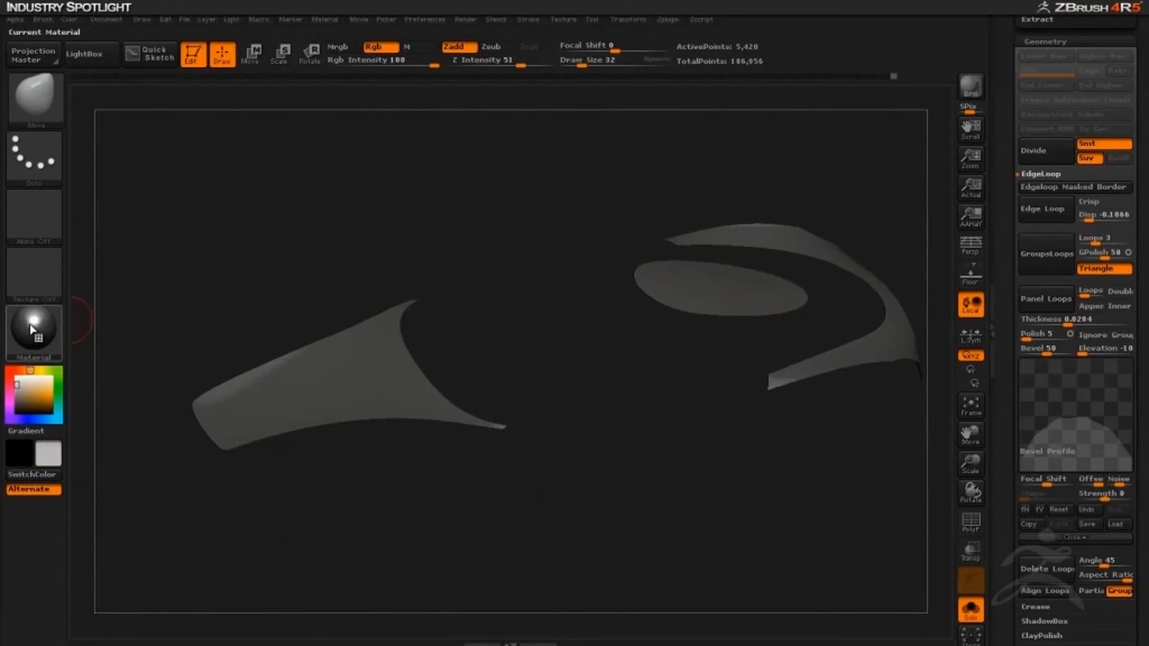
- Check the current material and fill the body panels around the hidden hood with a darker grey colour
click(31, 330)
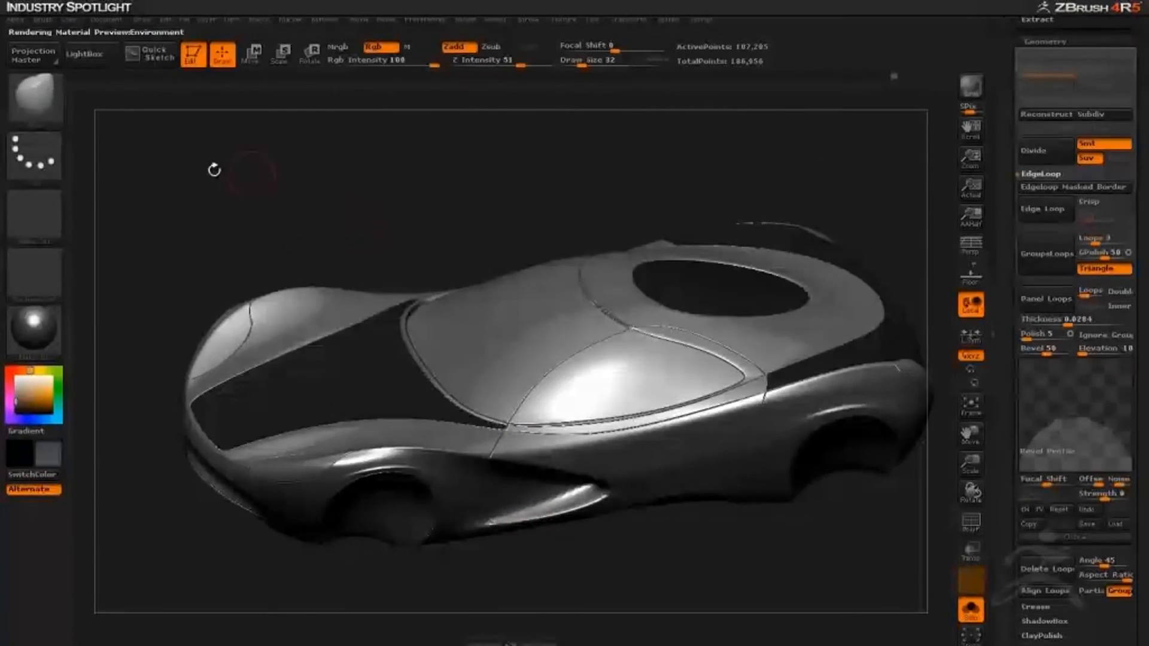
mouse_move(69, 21)
click(114, 290)
drag(338, 193, 344, 181)
mouse_move(226, 203)
mouse_down()
mouse_move(227, 188)
mouse_move(219, 200)
mouse_up()
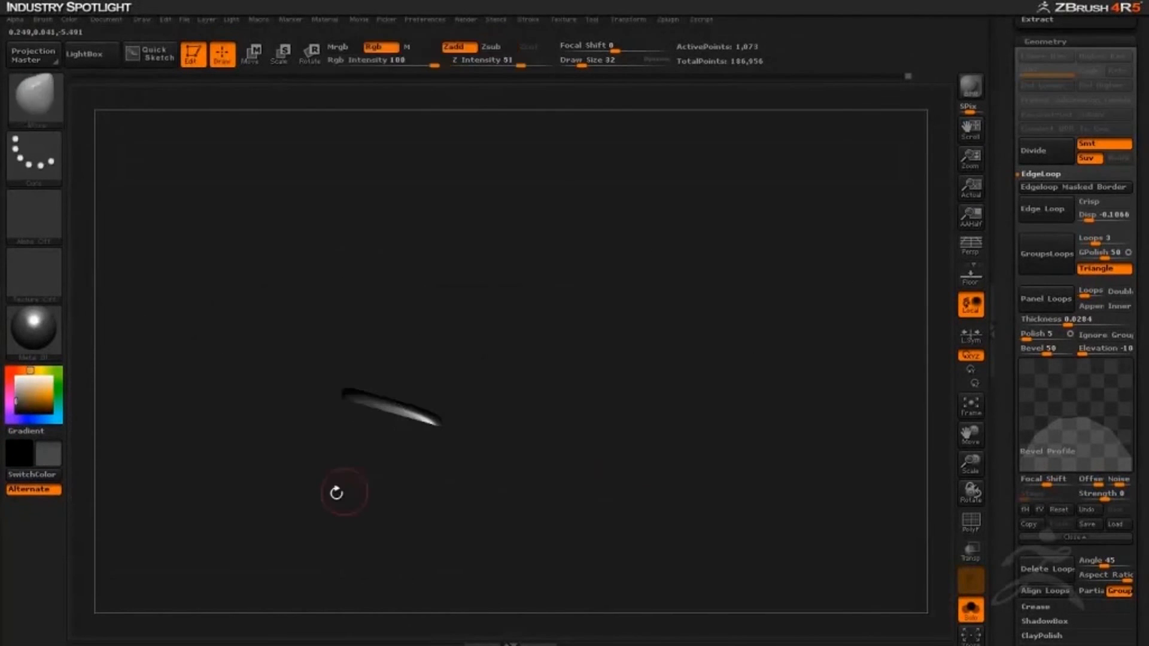
- Clear the colour from the isolated panel and from the lower side intake panel, and show the whole body again
key(b)
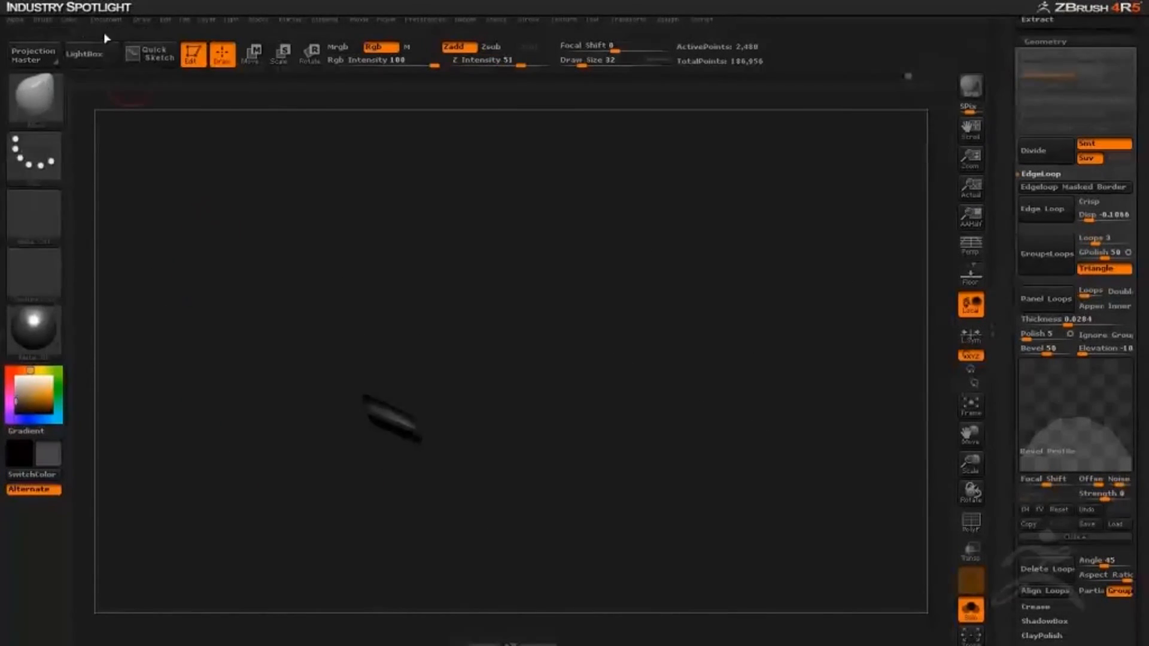
click(69, 20)
click(171, 302)
ctrl+shift+click(270, 297)
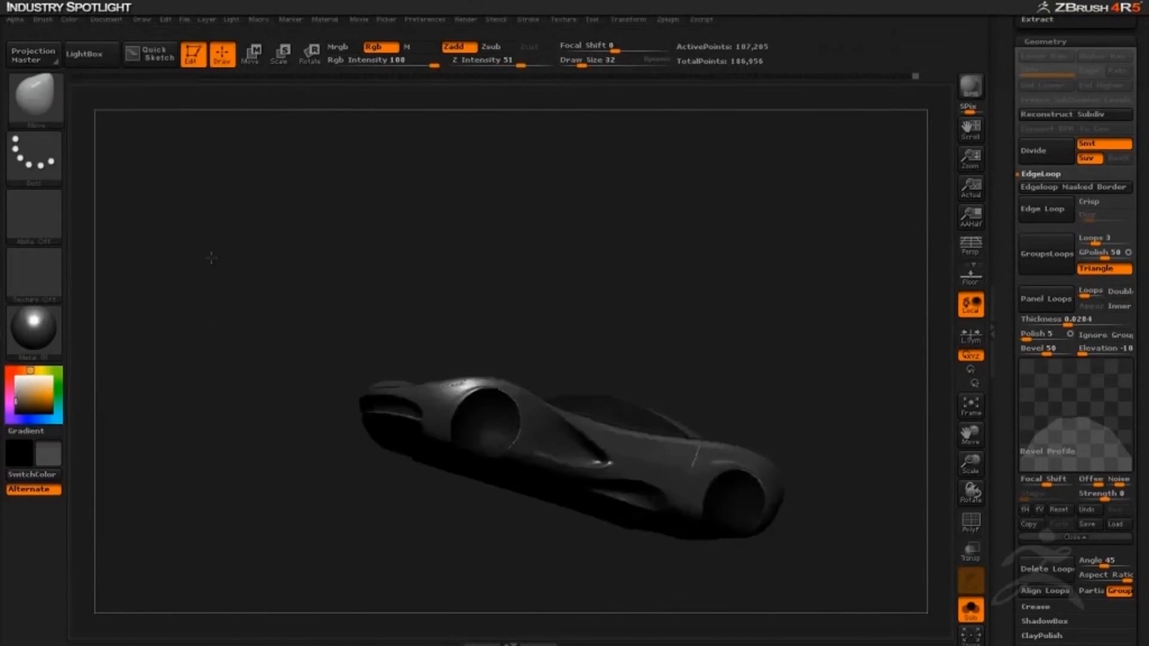
ctrl+shift+click(629, 478)
click(70, 20)
click(171, 302)
ctrl+shift+click(339, 286)
- Isolate the headlight, fill it with the ReflectedMap2 material using material-only mode, and show the whole body
drag(287, 294, 257, 407)
ctrl+shift+click(746, 529)
click(40, 317)
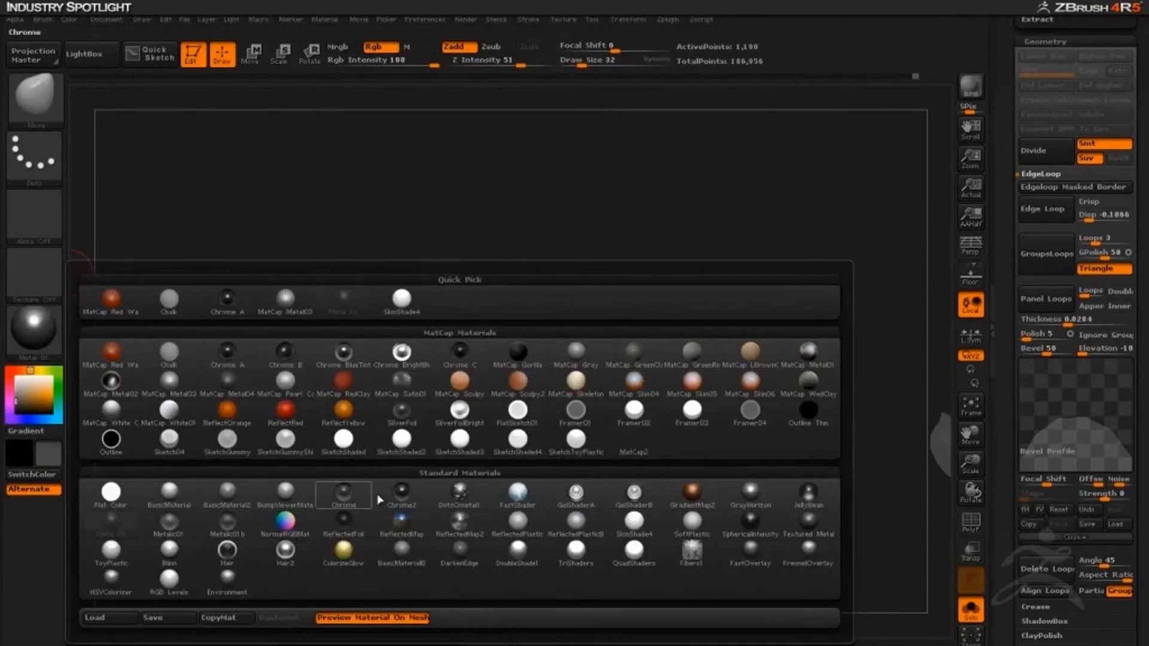
click(459, 521)
click(413, 51)
click(70, 20)
click(118, 290)
ctrl+shift+click(225, 289)
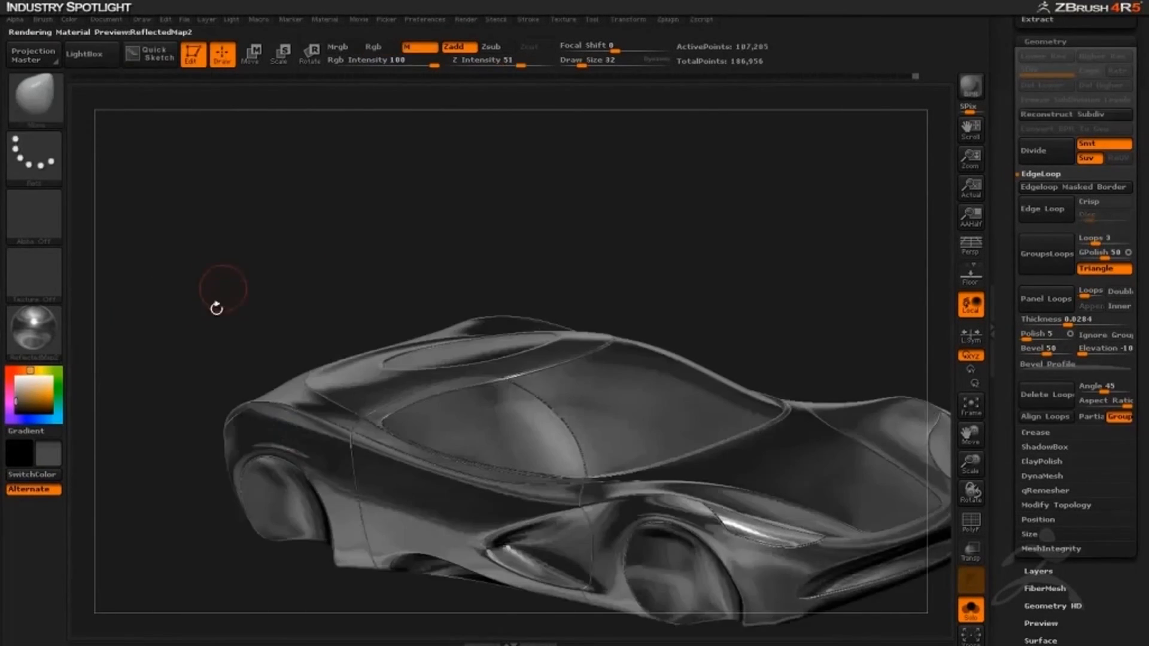
- Isolate the tail light, fill it with the ReflectRed material, and bring back the rest of the body
drag(216, 308, 252, 293)
click(34, 328)
drag(307, 281, 413, 198)
ctrl+shift+click(323, 389)
click(34, 328)
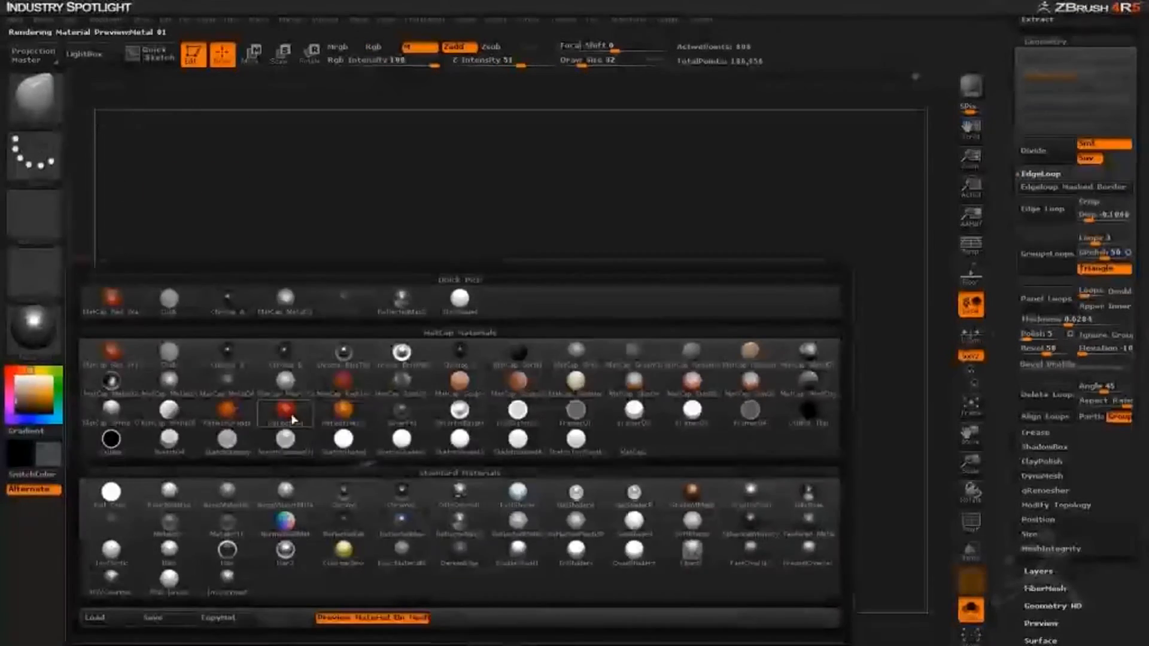
click(289, 415)
click(70, 19)
click(108, 291)
ctrl+shift+click(182, 218)
- Set the current material to Metal 01 and turn on the perspective view
drag(182, 287, 215, 343)
click(34, 328)
click(400, 299)
click(970, 252)
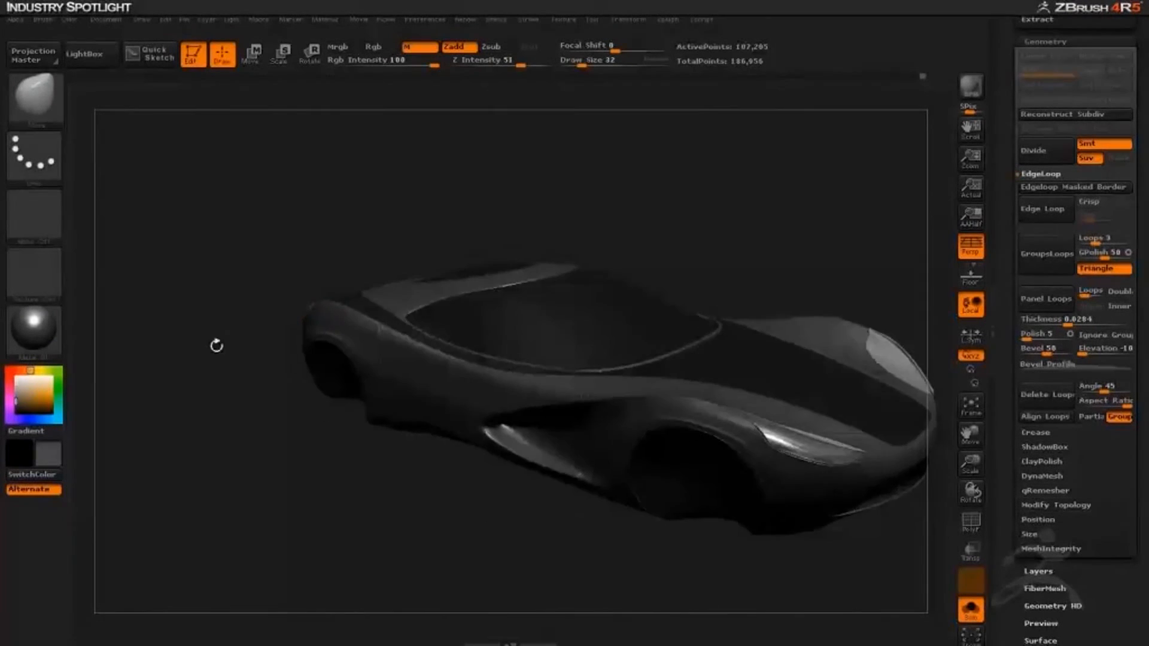
- Examine the body panels from several sides and bring up the Deformation polish settings
ctrl+shift+click(432, 304)
drag(449, 270, 497, 284)
drag(305, 210, 367, 169)
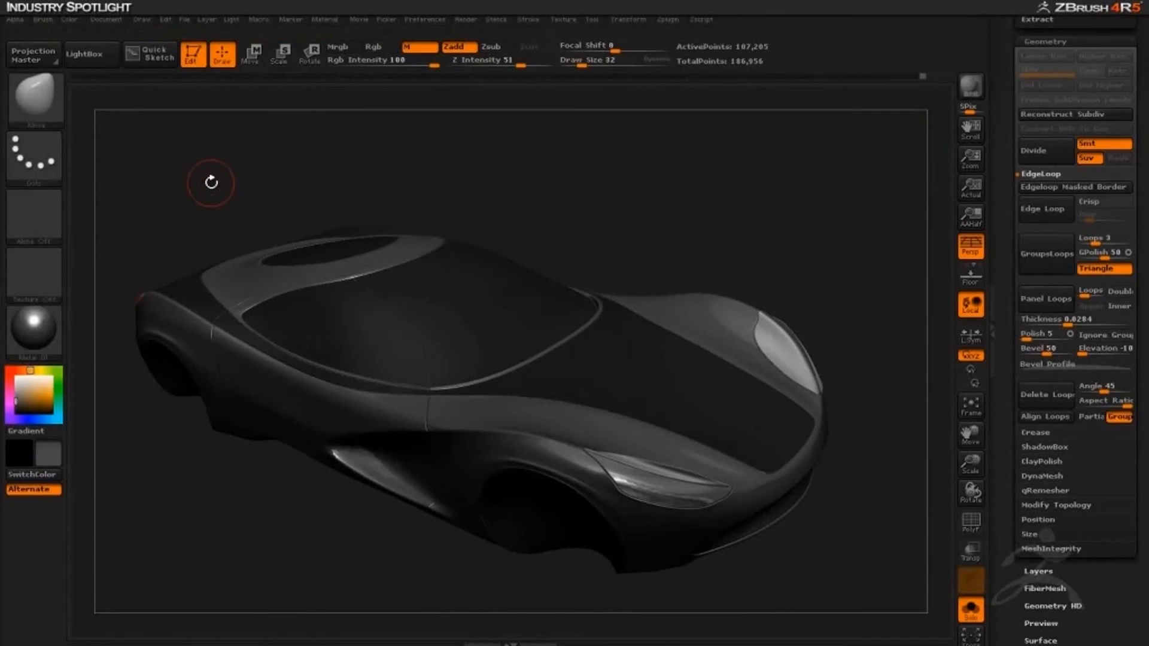
mouse_move(271, 563)
mouse_down()
mouse_move(271, 533)
mouse_move(261, 549)
mouse_move(321, 551)
mouse_move(275, 559)
mouse_up()
drag(1017, 533, 1017, 256)
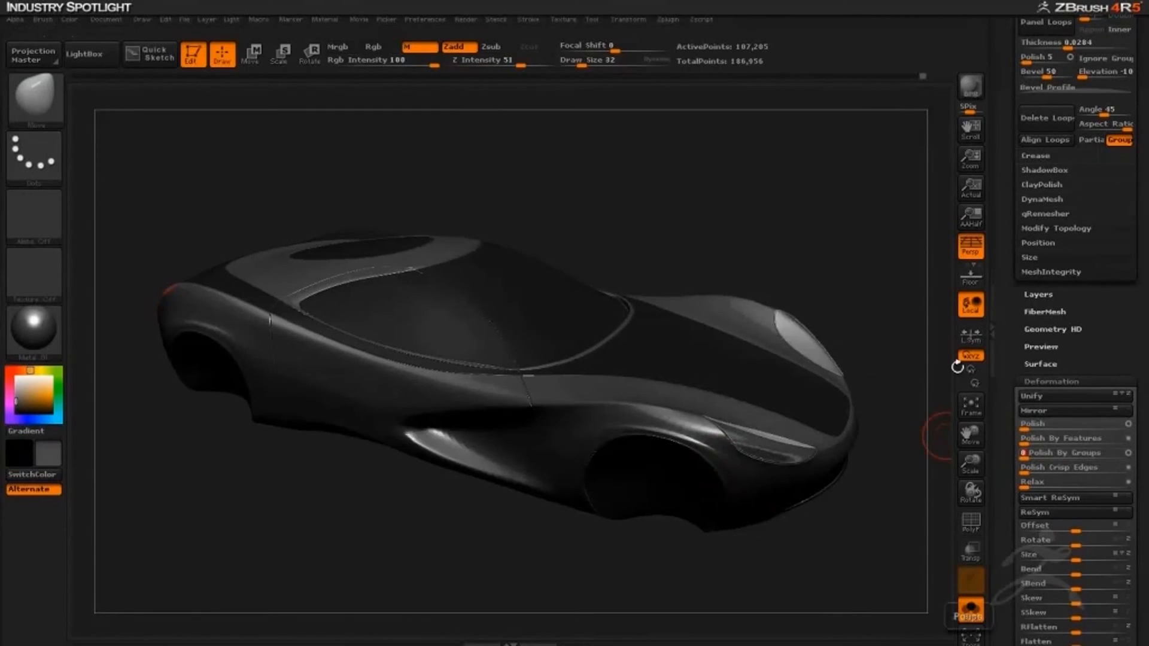
drag(816, 220, 739, 202)
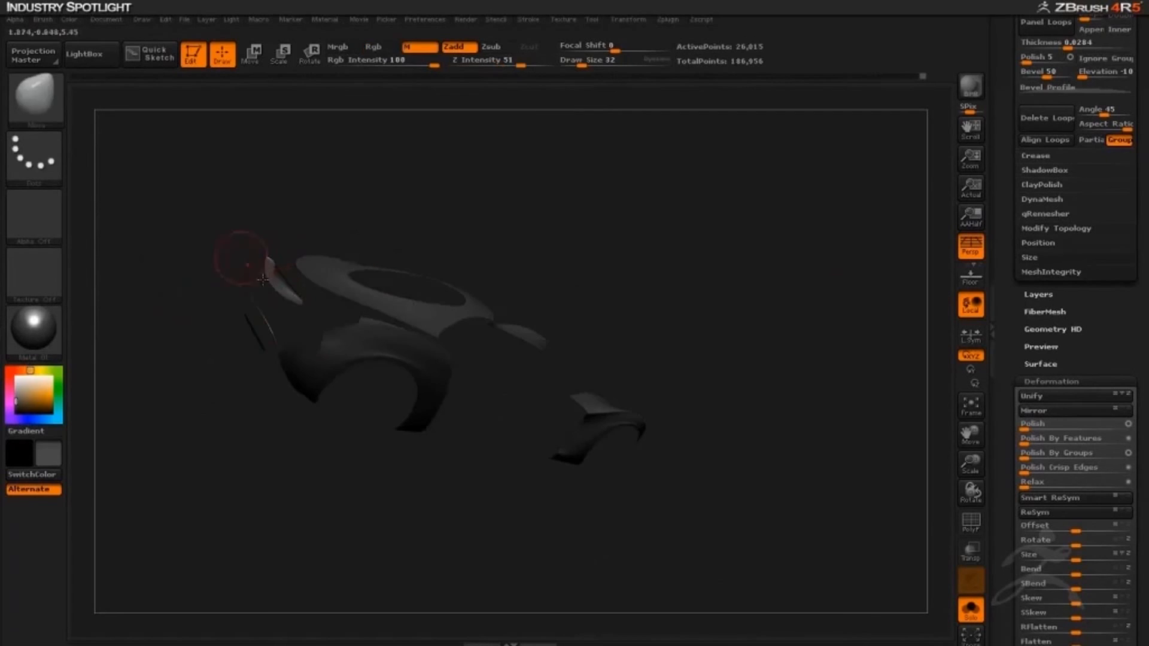
- Fill the isolated rear light piece with ReflectRed, show the whole body, and return the current material to Metal 01
drag(1018, 337, 1016, 36)
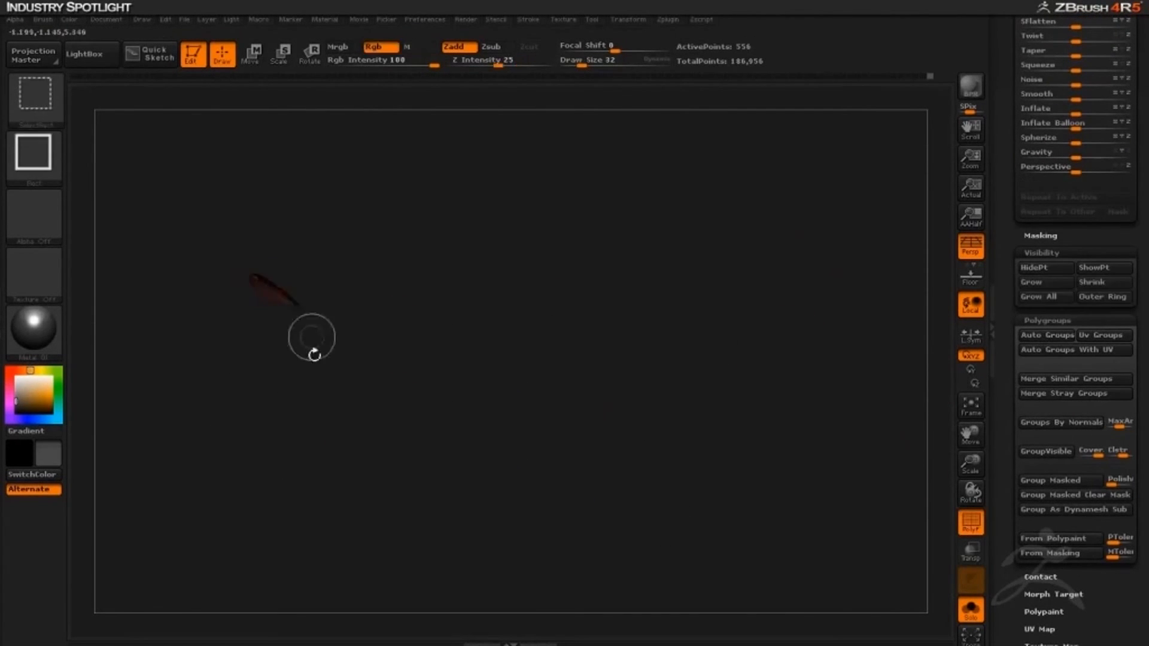
key(shift+f)
click(55, 332)
click(343, 294)
click(70, 19)
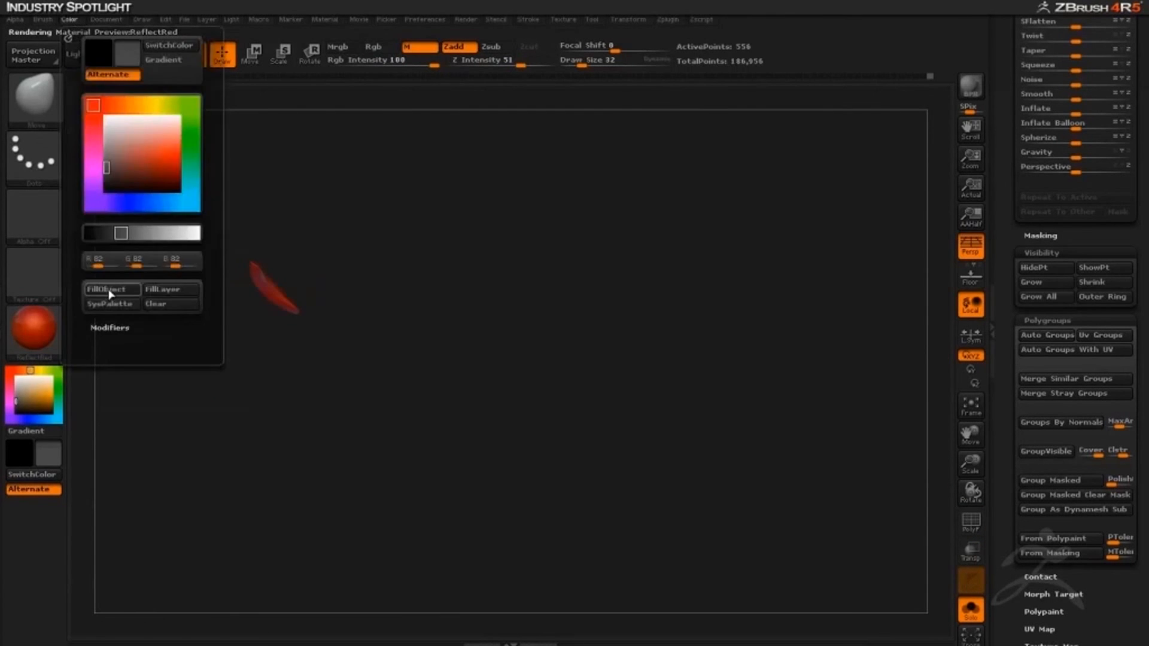
click(109, 291)
ctrl+shift+click(223, 403)
click(35, 329)
click(302, 500)
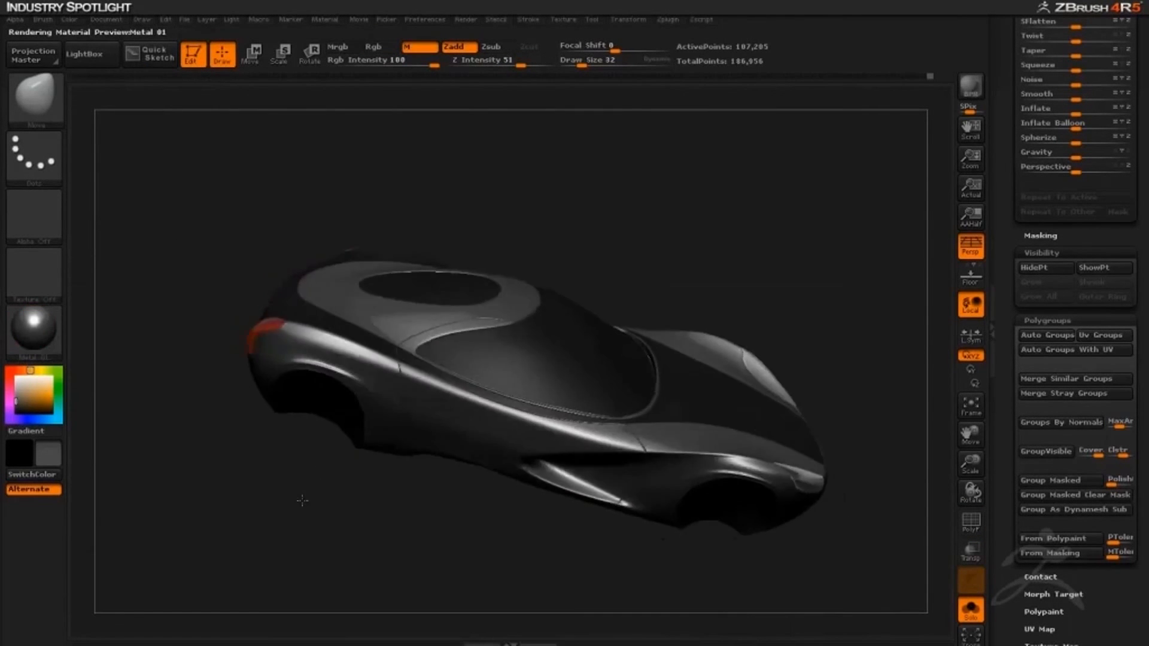
- Isolate the glass, split it into separate polygroups with Auto Groups, and show the whole body
drag(299, 501, 277, 460)
mouse_move(724, 515)
mouse_down()
mouse_move(706, 553)
mouse_move(712, 526)
mouse_up()
ctrl+shift+click(479, 347)
click(1029, 341)
ctrl+shift+click(539, 516)
drag(539, 515, 506, 504)
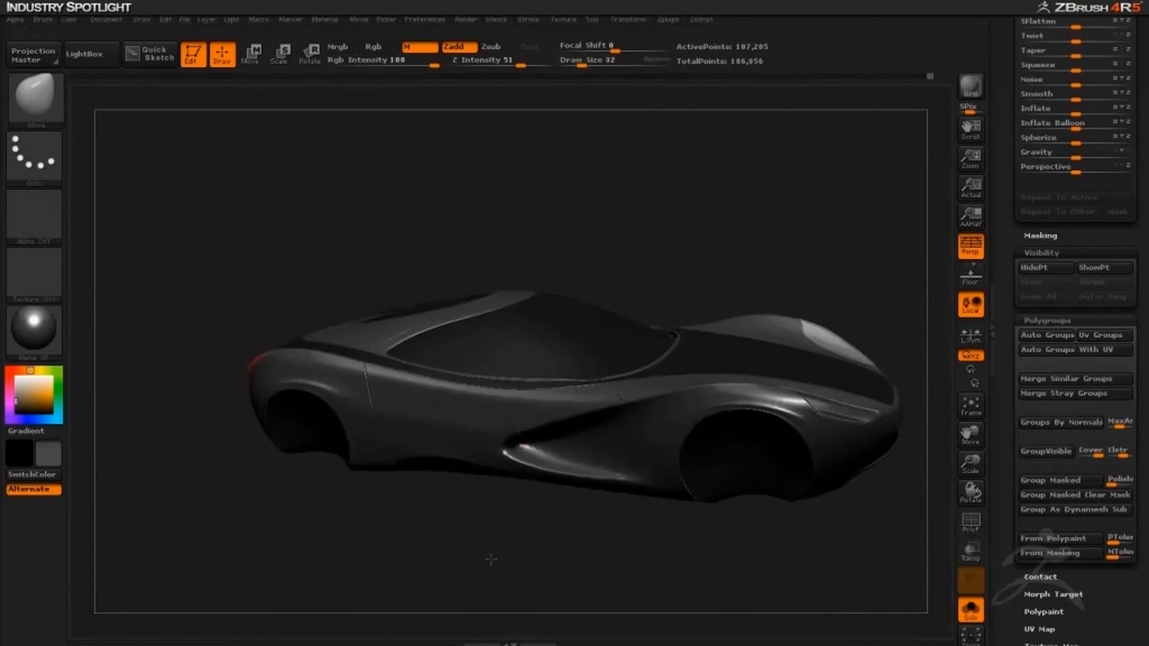
mouse_move(455, 514)
mouse_down()
mouse_move(436, 503)
mouse_move(357, 525)
mouse_up()
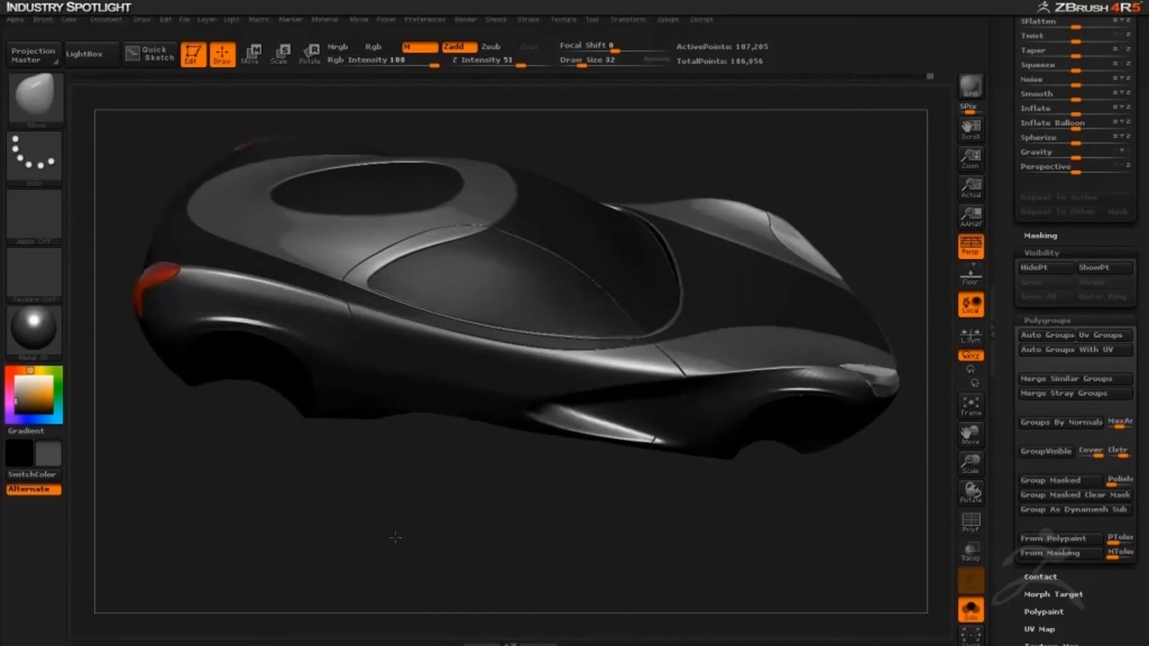
- Turn off Solo, make the wheels subtool test vehicle_9 active, and show the car body with it
mouse_move(335, 569)
mouse_down()
mouse_move(295, 614)
mouse_move(296, 351)
mouse_up()
drag(159, 428, 81, 321)
scroll(1077, 299, up, 10)
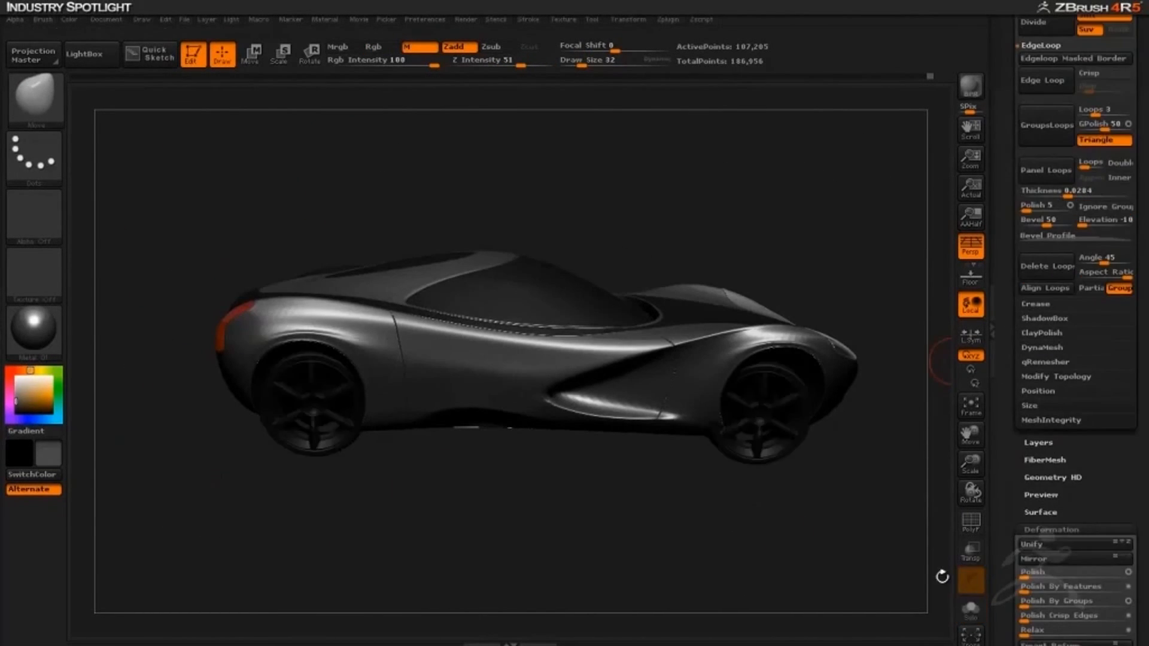
scroll(1077, 300, up, 10)
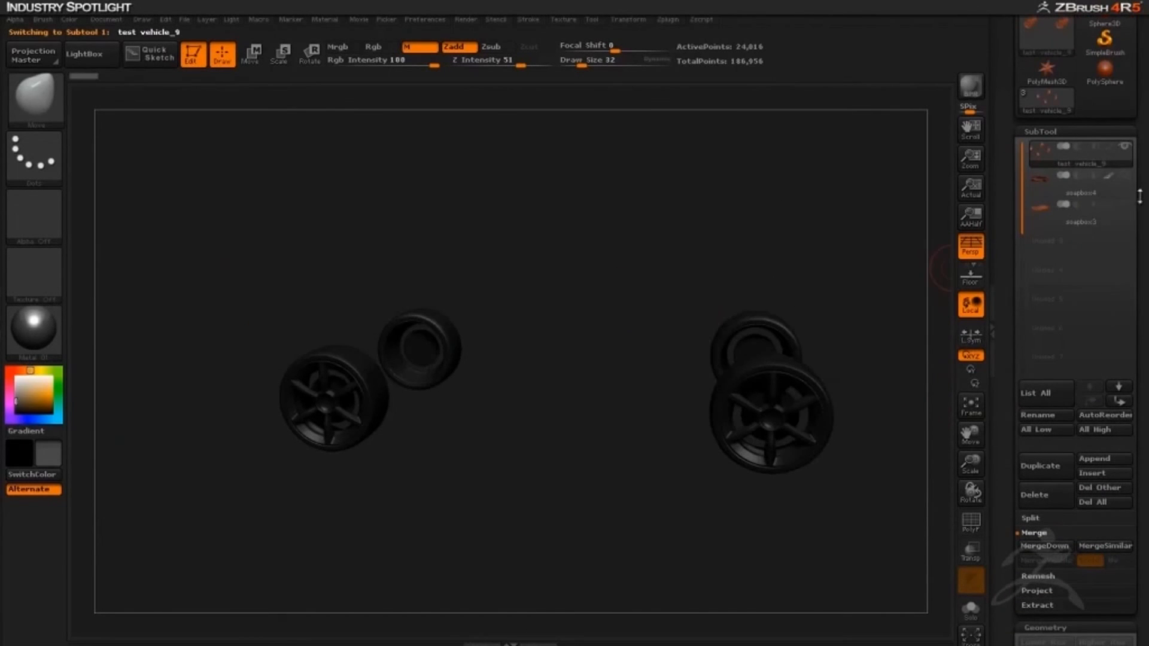
click(1125, 176)
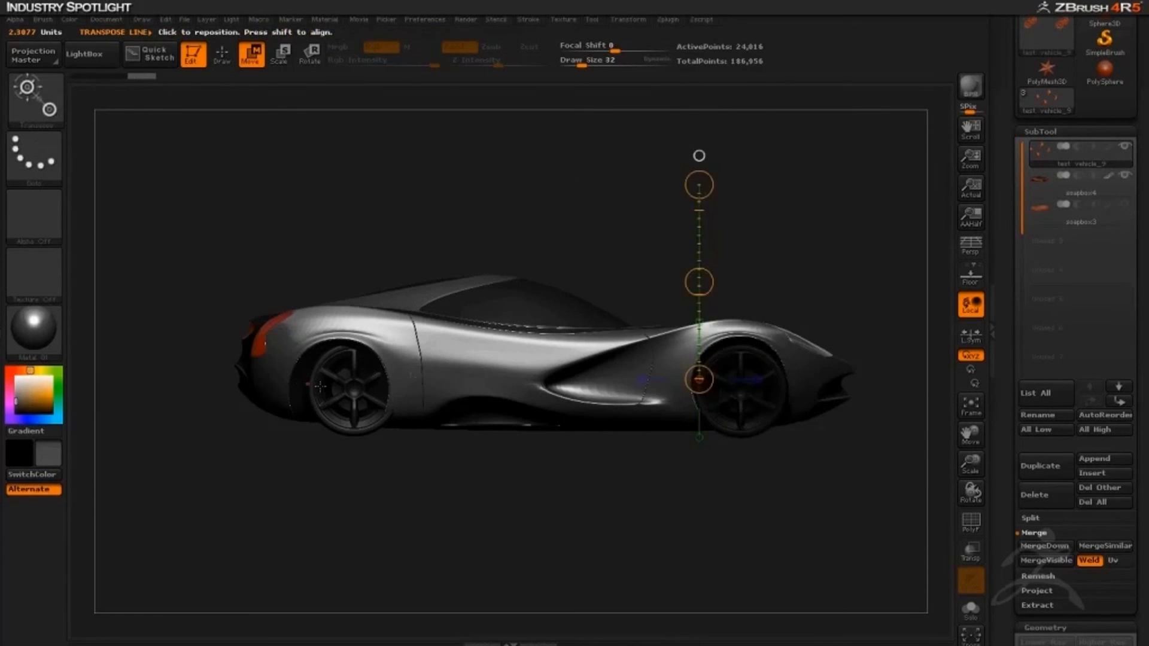
- Adjust the sideways position of the wheels under the body with masking and Transpose Move, working from the top view
drag(269, 206, 223, 188)
click(972, 248)
drag(553, 479, 532, 468)
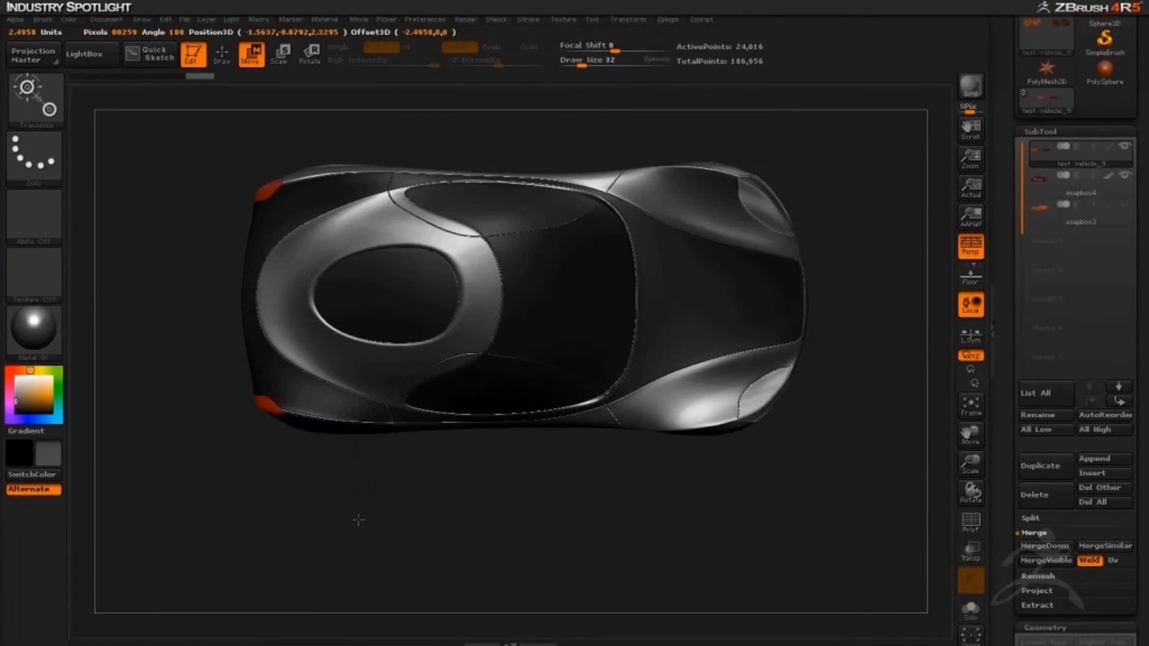
drag(359, 520, 357, 517)
drag(538, 550, 540, 494)
ctrl+drag(174, 288, 203, 455)
drag(553, 521, 554, 574)
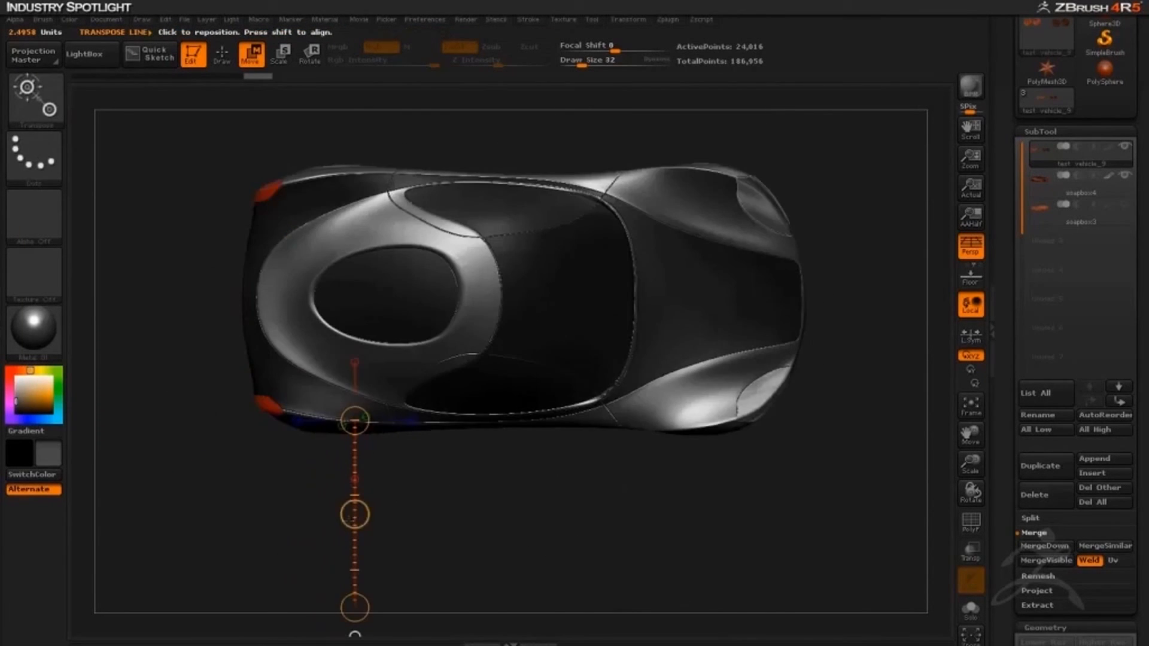
click(970, 248)
drag(359, 509, 533, 481)
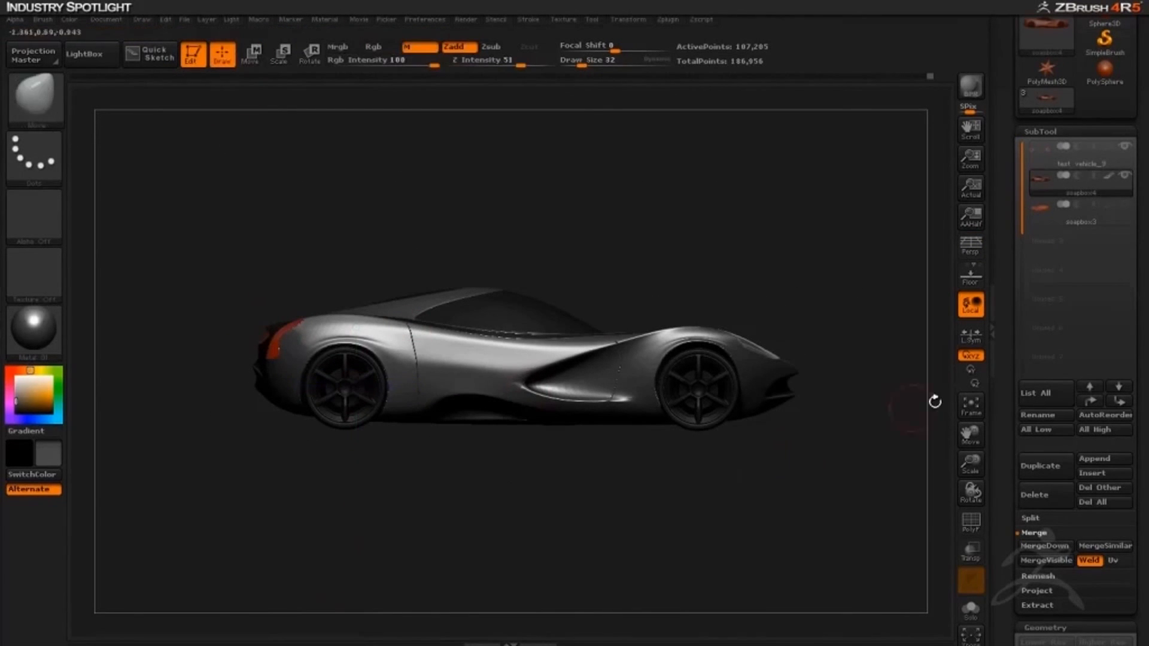
- Replace the body's stored morph target and mask the body except for the nose, adjusting the draw size
scroll(1037, 486, down, 15)
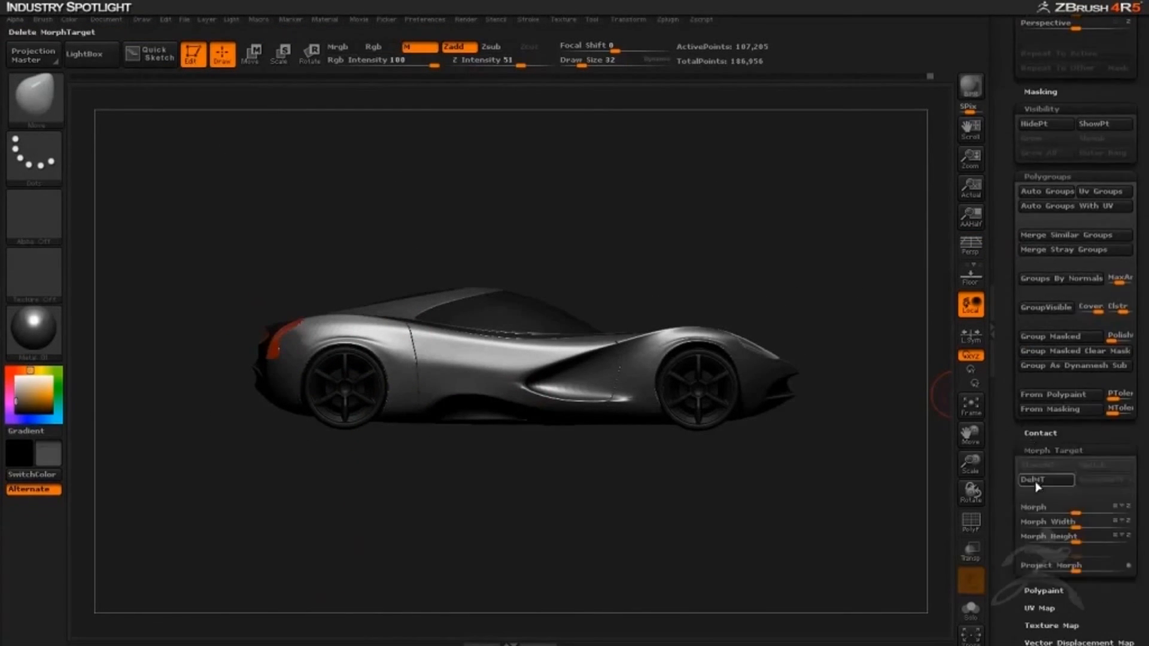
key(space)
click(669, 399)
ctrl+drag(797, 475, 721, 503)
ctrl+click(764, 366)
key(space)
click(662, 402)
key(space)
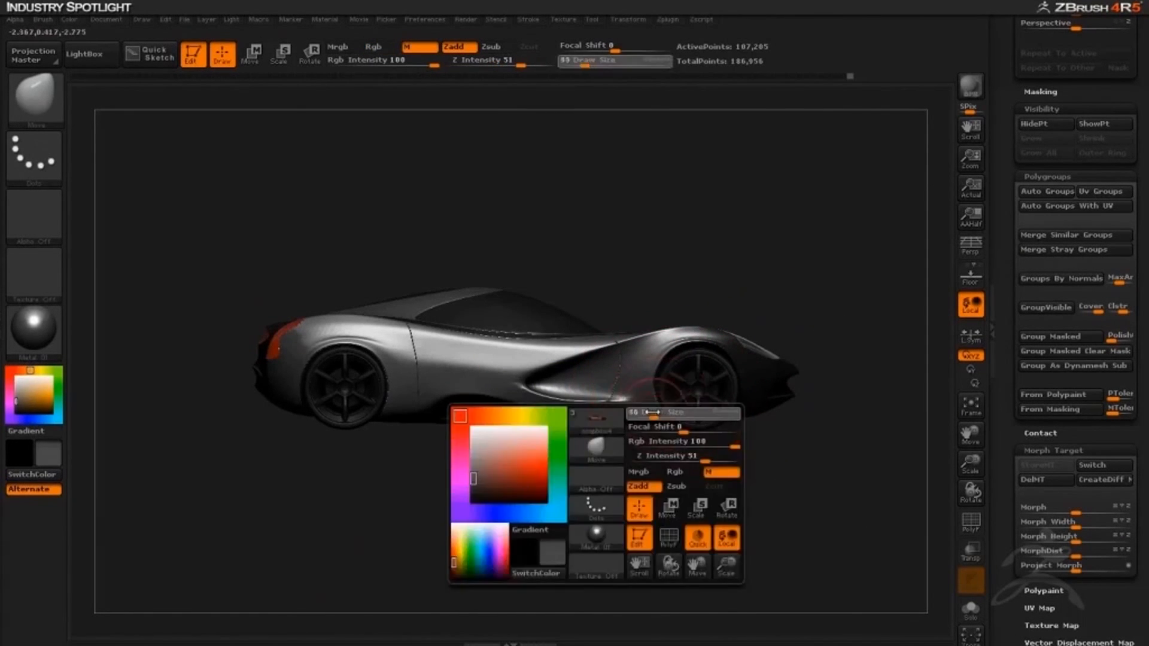
click(658, 407)
ctrl+click(715, 430)
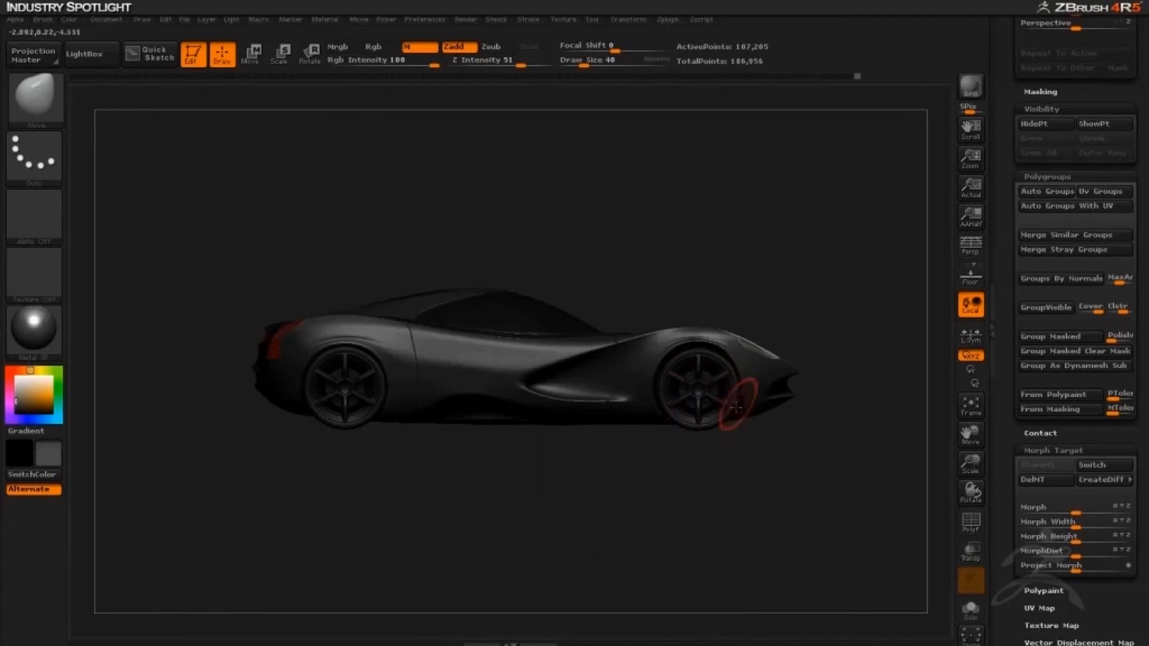
- Increase the draw size to about 80 and reshape the unmasked nose with the Move brush
mouse_move(755, 483)
mouse_down()
mouse_move(713, 488)
mouse_move(690, 466)
mouse_up()
key(space)
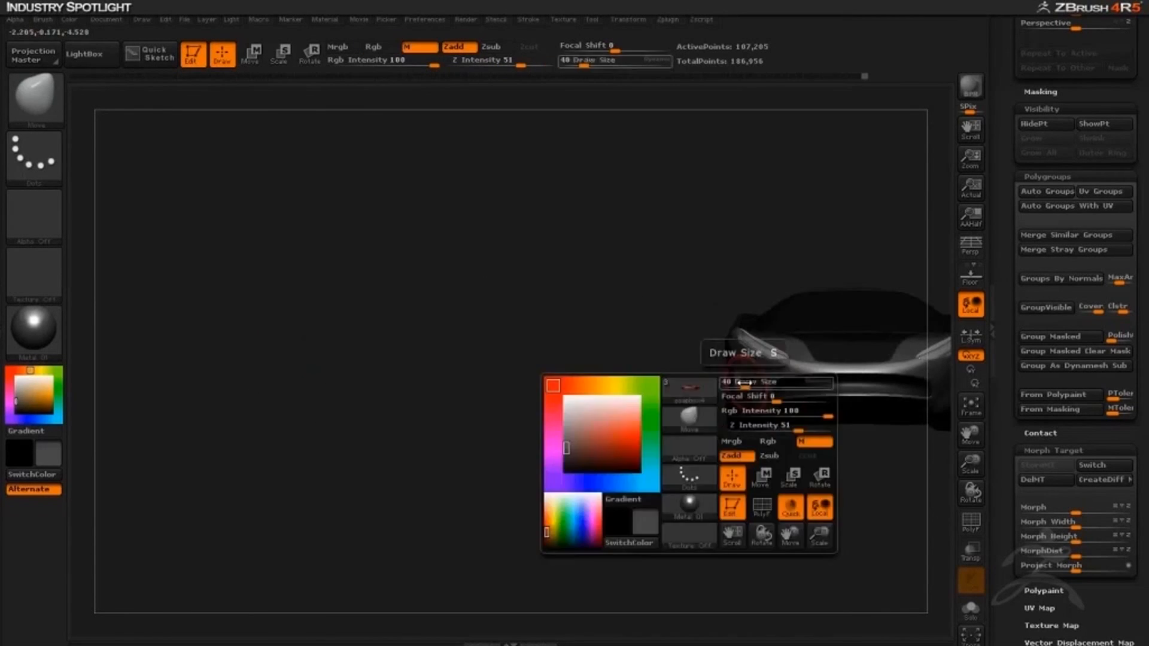
click(745, 387)
mouse_move(593, 323)
mouse_down()
mouse_move(639, 323)
mouse_move(600, 321)
mouse_up()
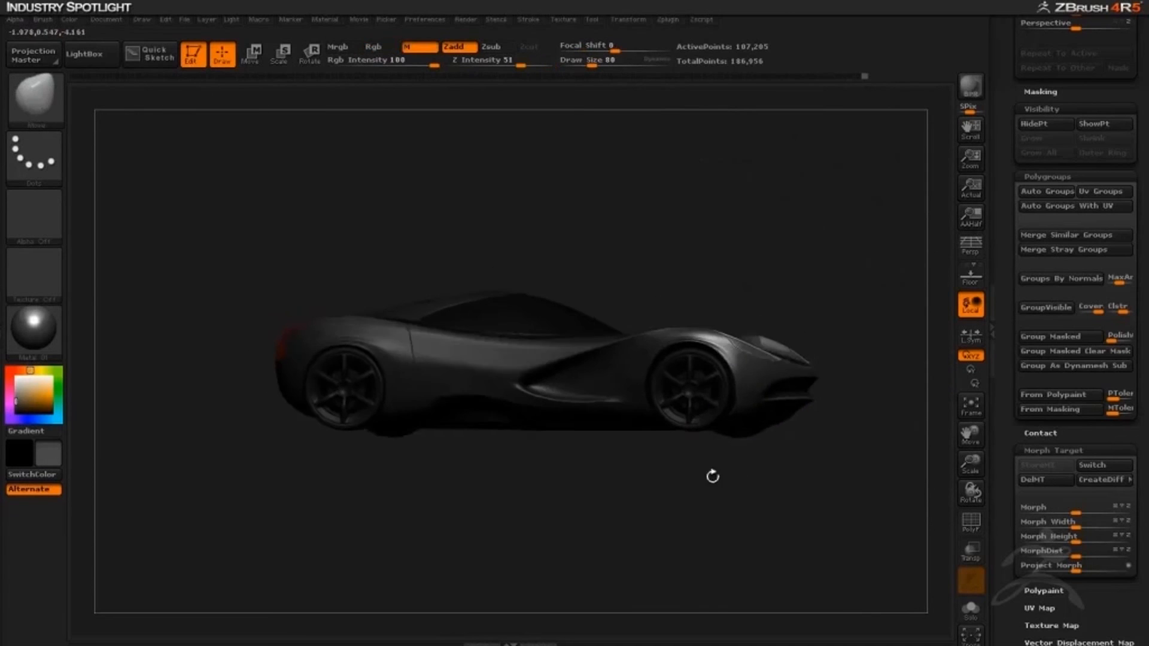
- Adjust the body's tilt over the wheels with Transpose Rotate and return to Draw mode
mouse_move(711, 472)
mouse_down()
mouse_move(402, 436)
mouse_move(429, 445)
mouse_move(253, 437)
mouse_move(269, 443)
mouse_up()
alt+drag(402, 503, 519, 453)
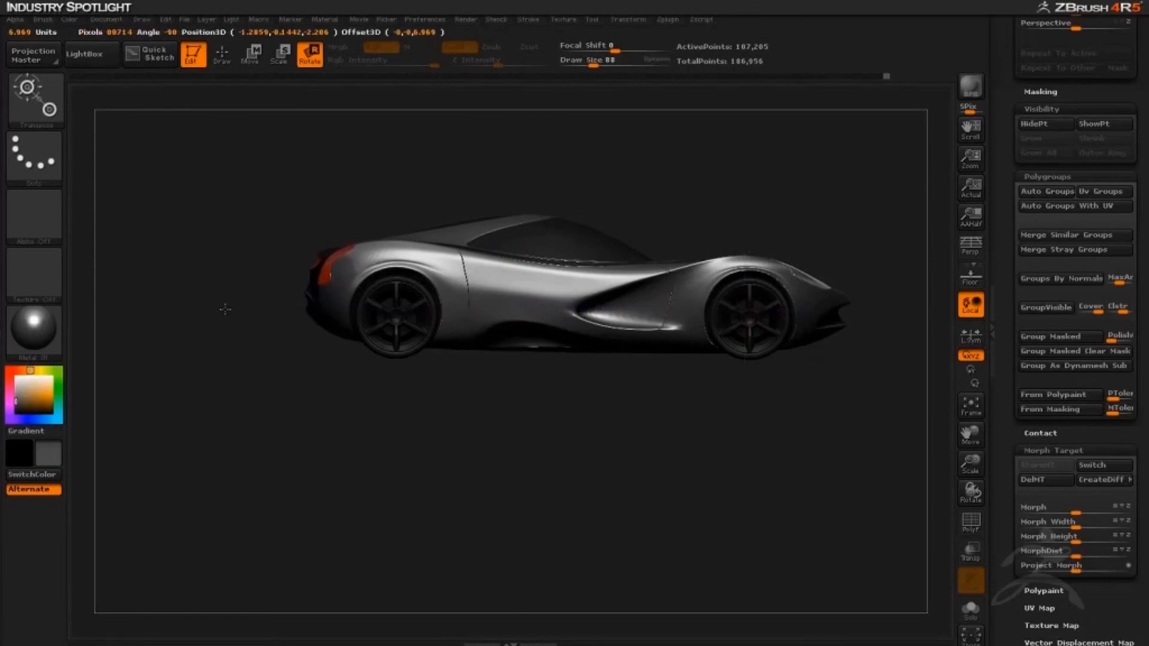
mouse_move(225, 309)
mouse_down()
mouse_move(179, 359)
mouse_move(287, 413)
mouse_move(394, 428)
mouse_move(425, 419)
mouse_up()
key(q)
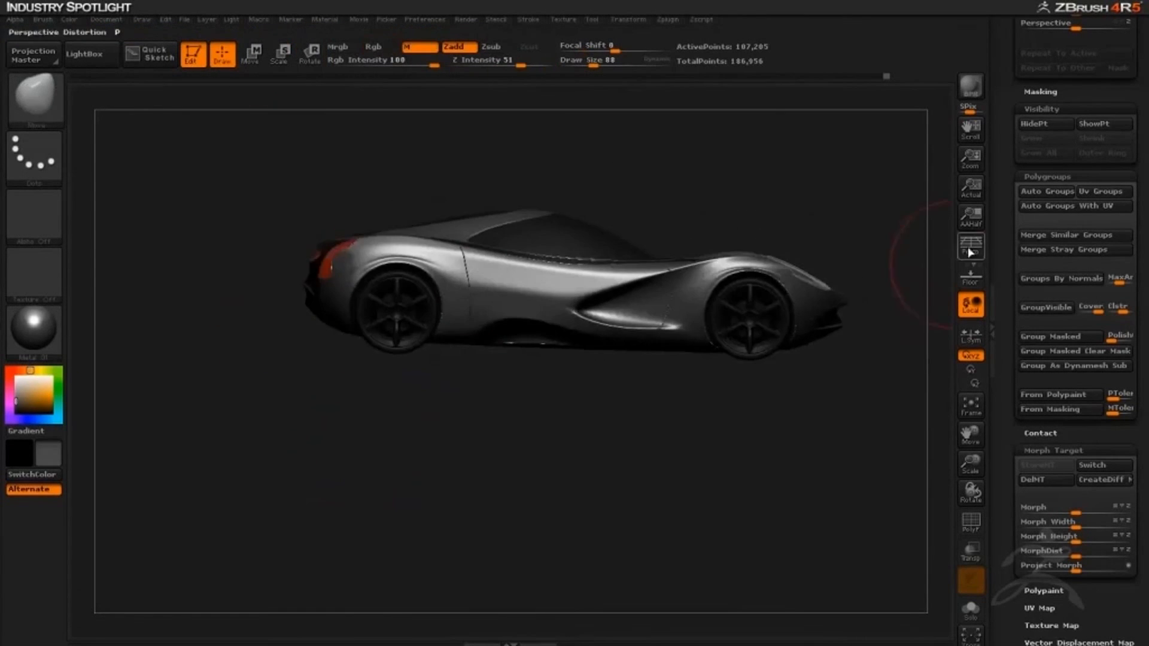
- Turn on perspective and the floor grid, and open the ClayPolish settings for the body
click(969, 252)
drag(533, 474, 487, 479)
drag(1005, 374, 1003, 453)
drag(1010, 300, 1013, 399)
drag(1014, 538, 1013, 474)
click(1036, 501)
mouse_move(740, 528)
mouse_down()
mouse_move(742, 495)
mouse_move(872, 437)
mouse_move(574, 495)
mouse_move(598, 502)
mouse_move(542, 500)
mouse_up()
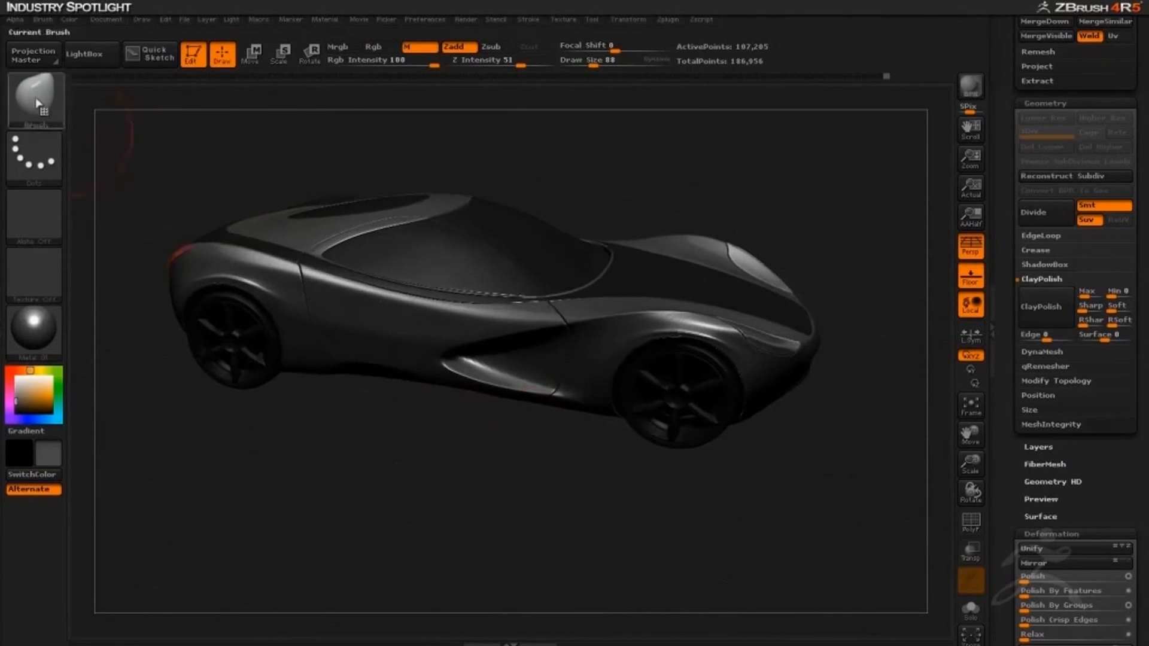
- Choose the hPolish brush with a draw size of 37 and smooth the body side below the window
click(36, 103)
key(space)
key(space)
mouse_move(380, 327)
mouse_down()
mouse_move(368, 327)
mouse_move(413, 326)
mouse_up()
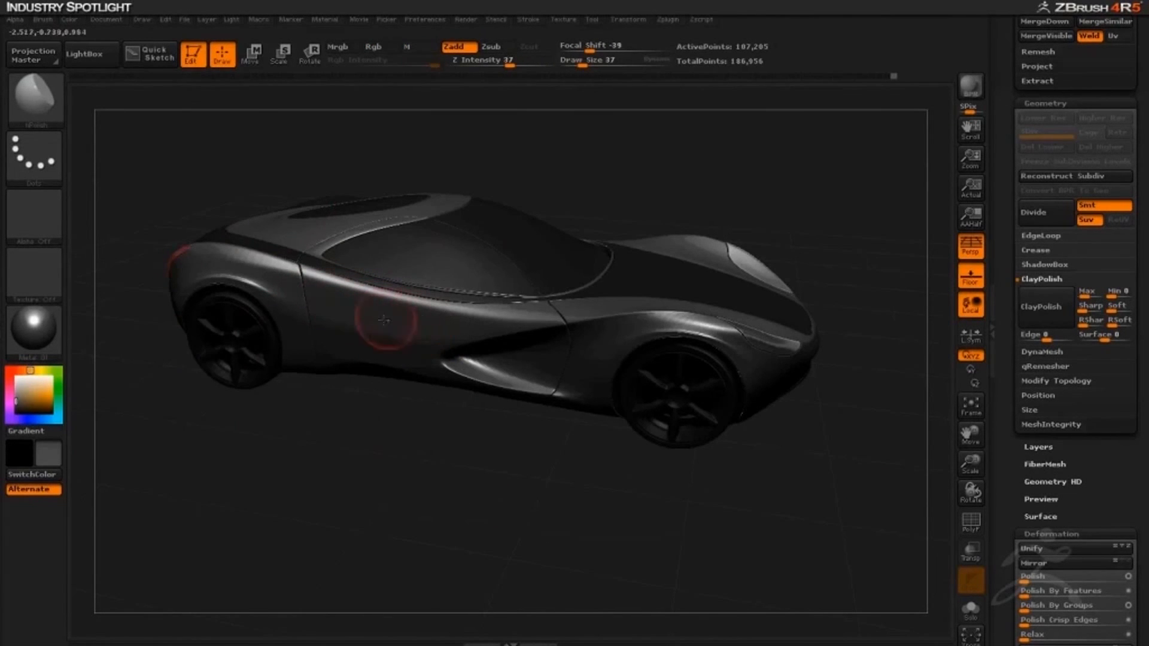
drag(447, 422, 437, 484)
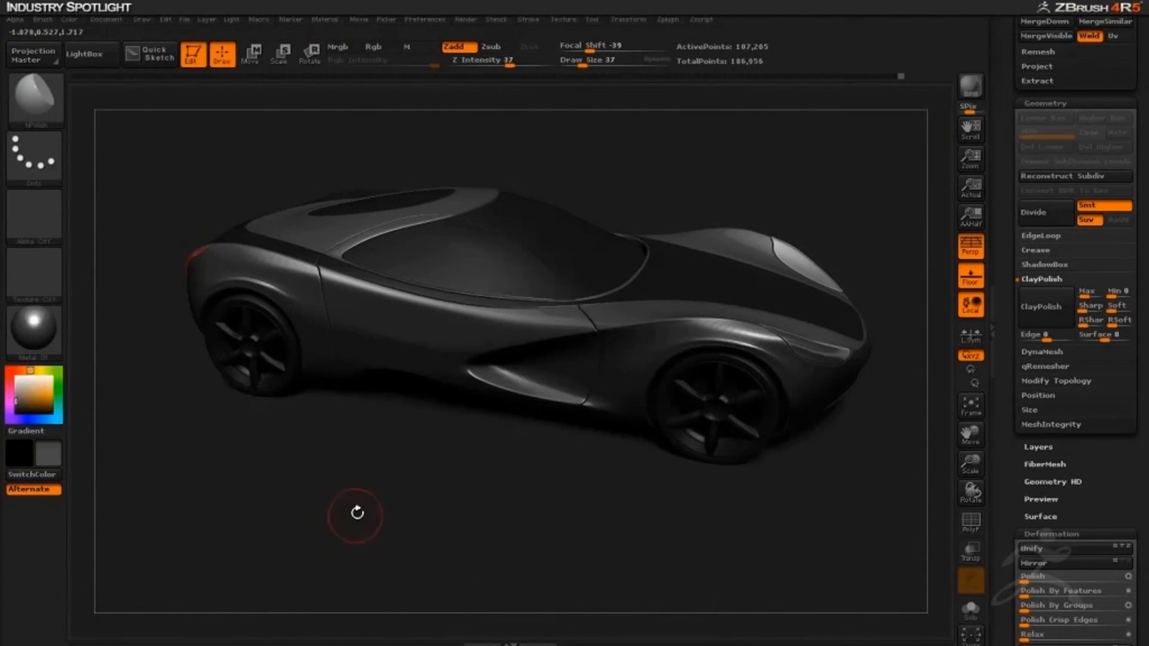
- Frame the finished car in a side view and record a turntable movie of it
drag(357, 513, 402, 486)
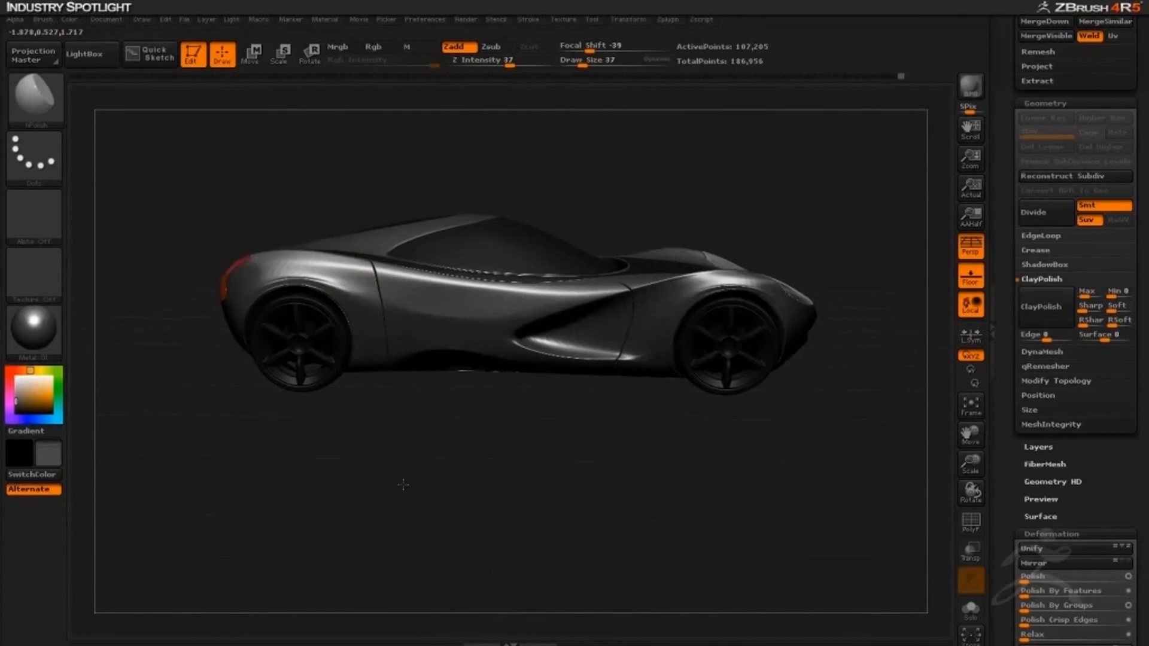
mouse_move(363, 24)
click(457, 89)
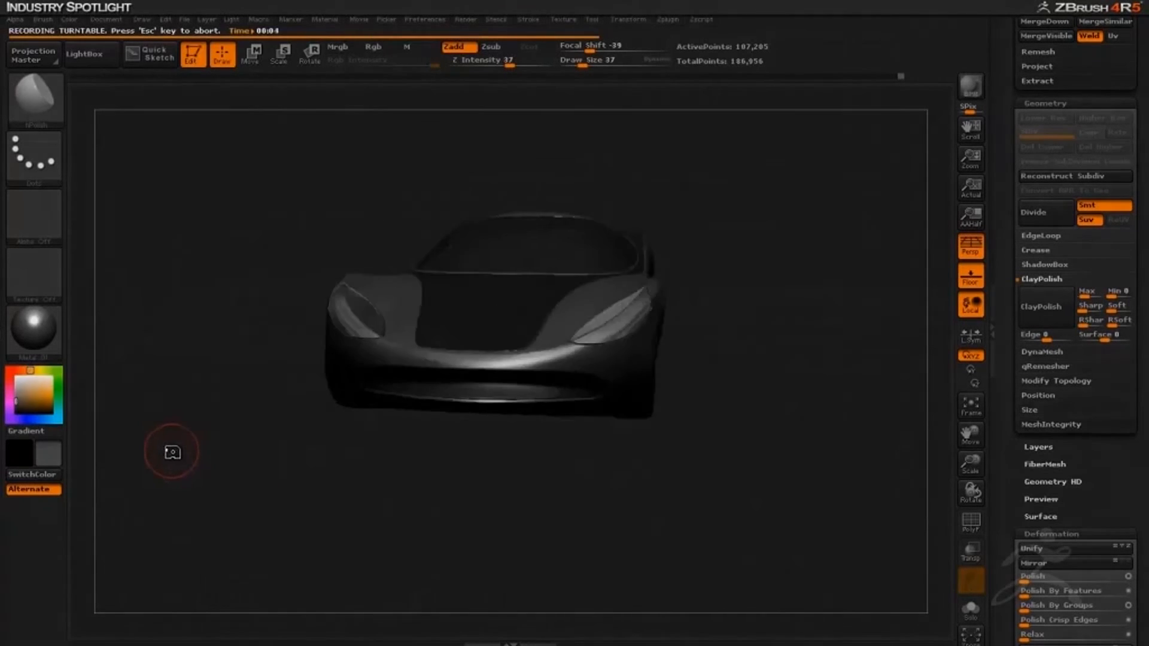